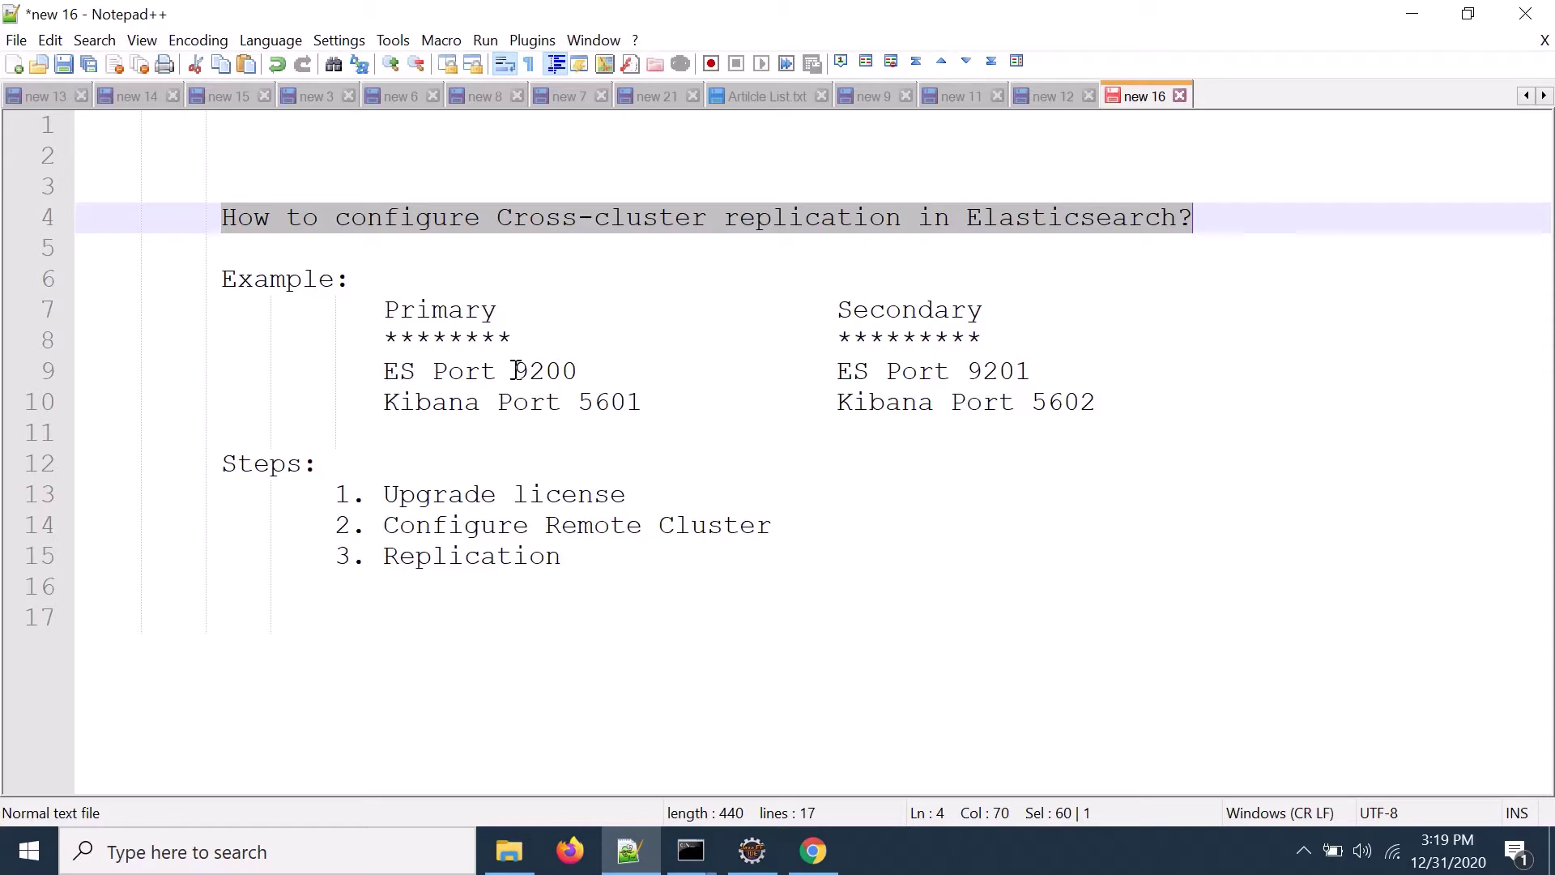
Review primary port 9200 and the Upgrade license and Replication steps in the notes, then bring up Kibana.
drag(514, 370, 642, 400)
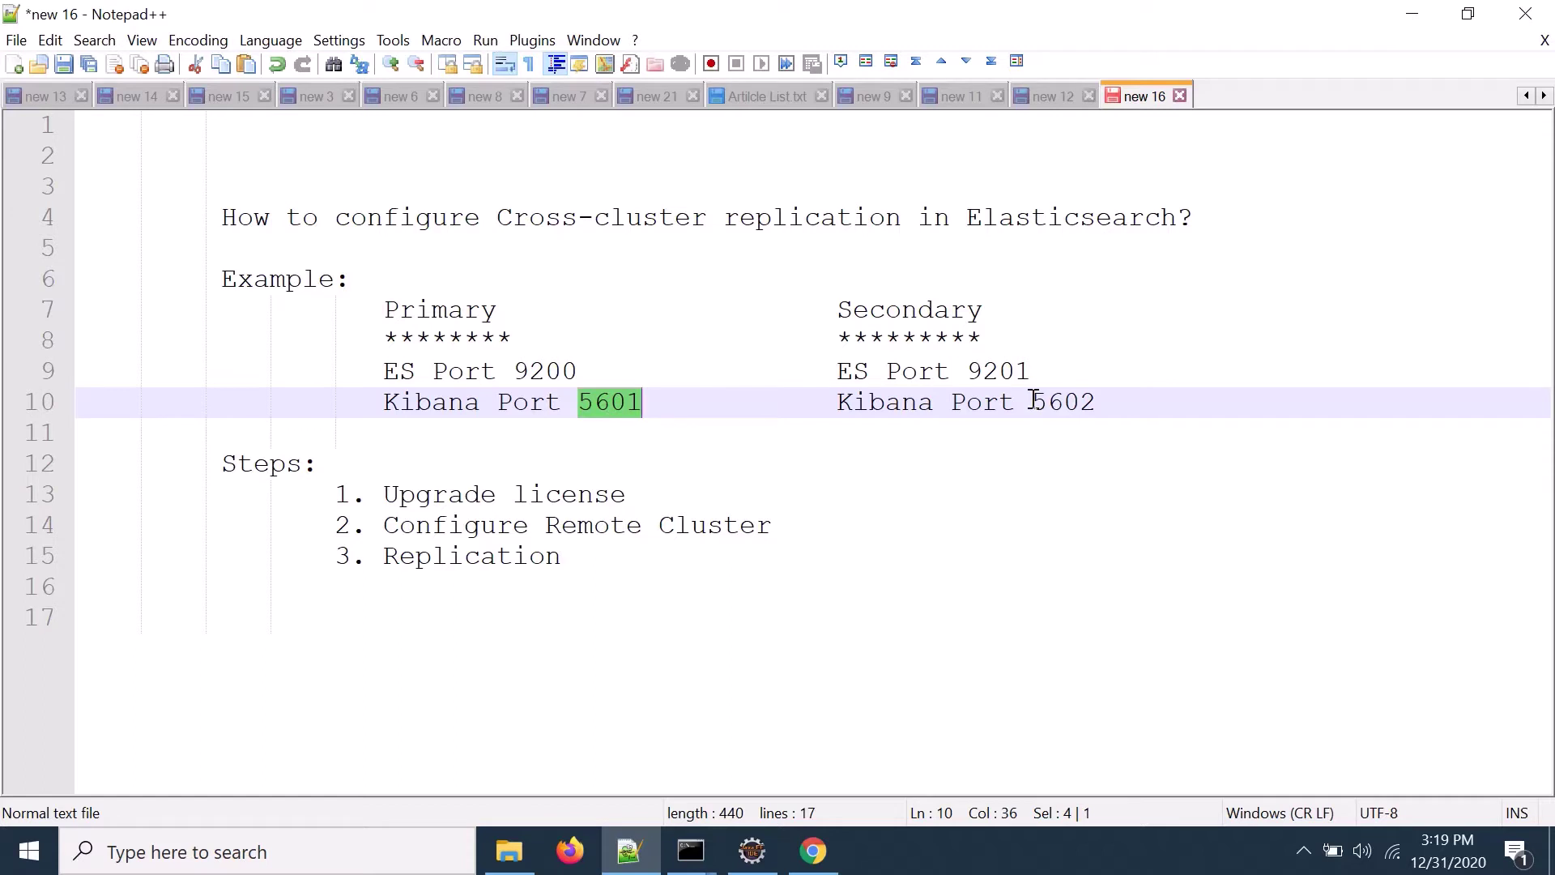
double_click(534, 369)
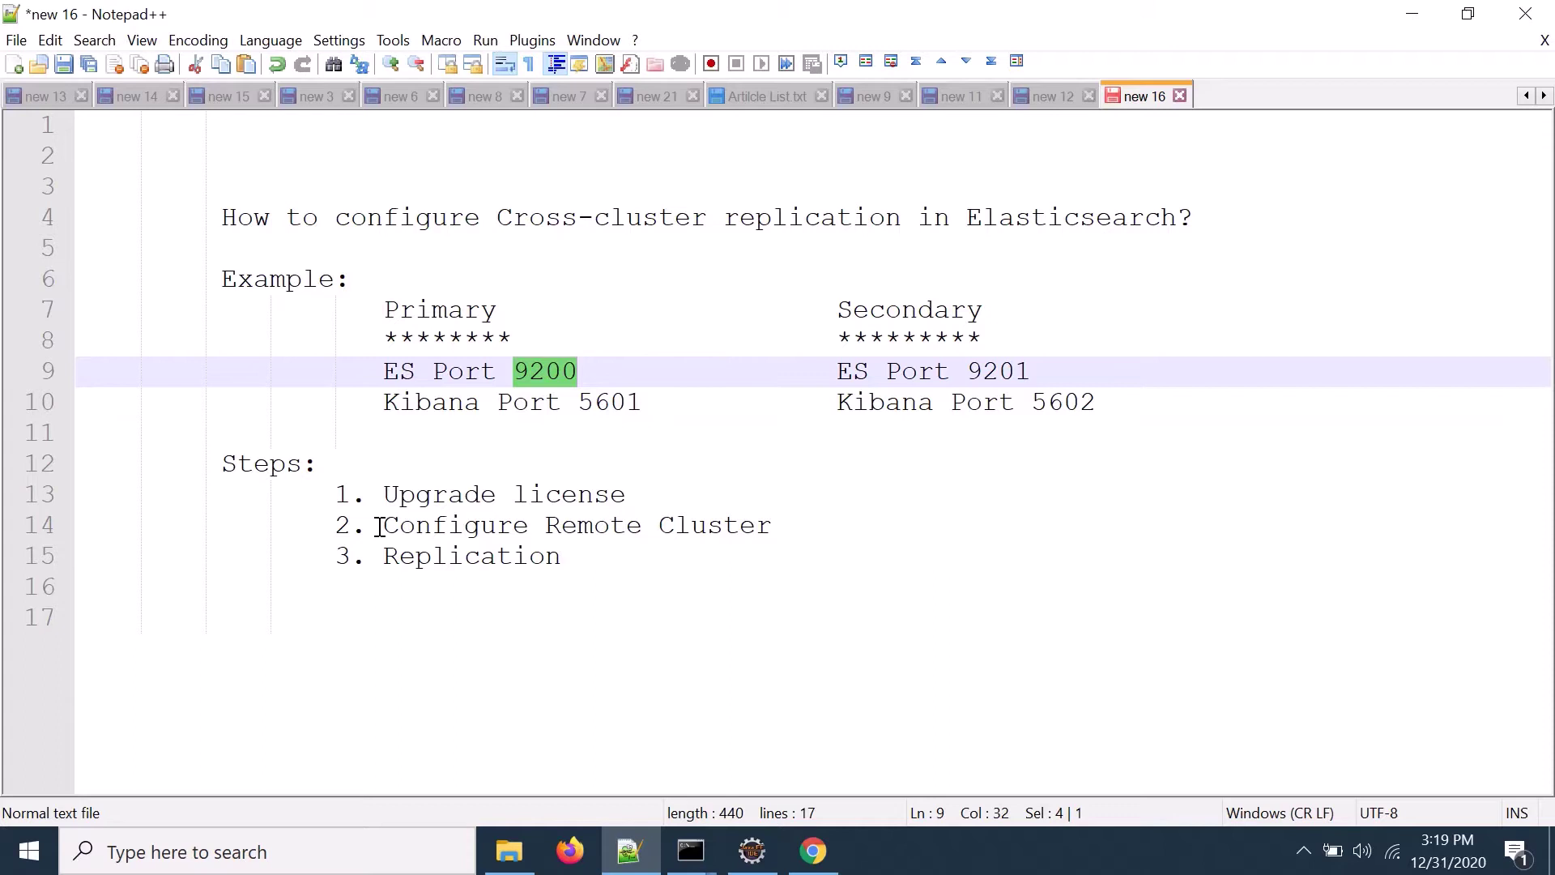
drag(384, 494, 643, 495)
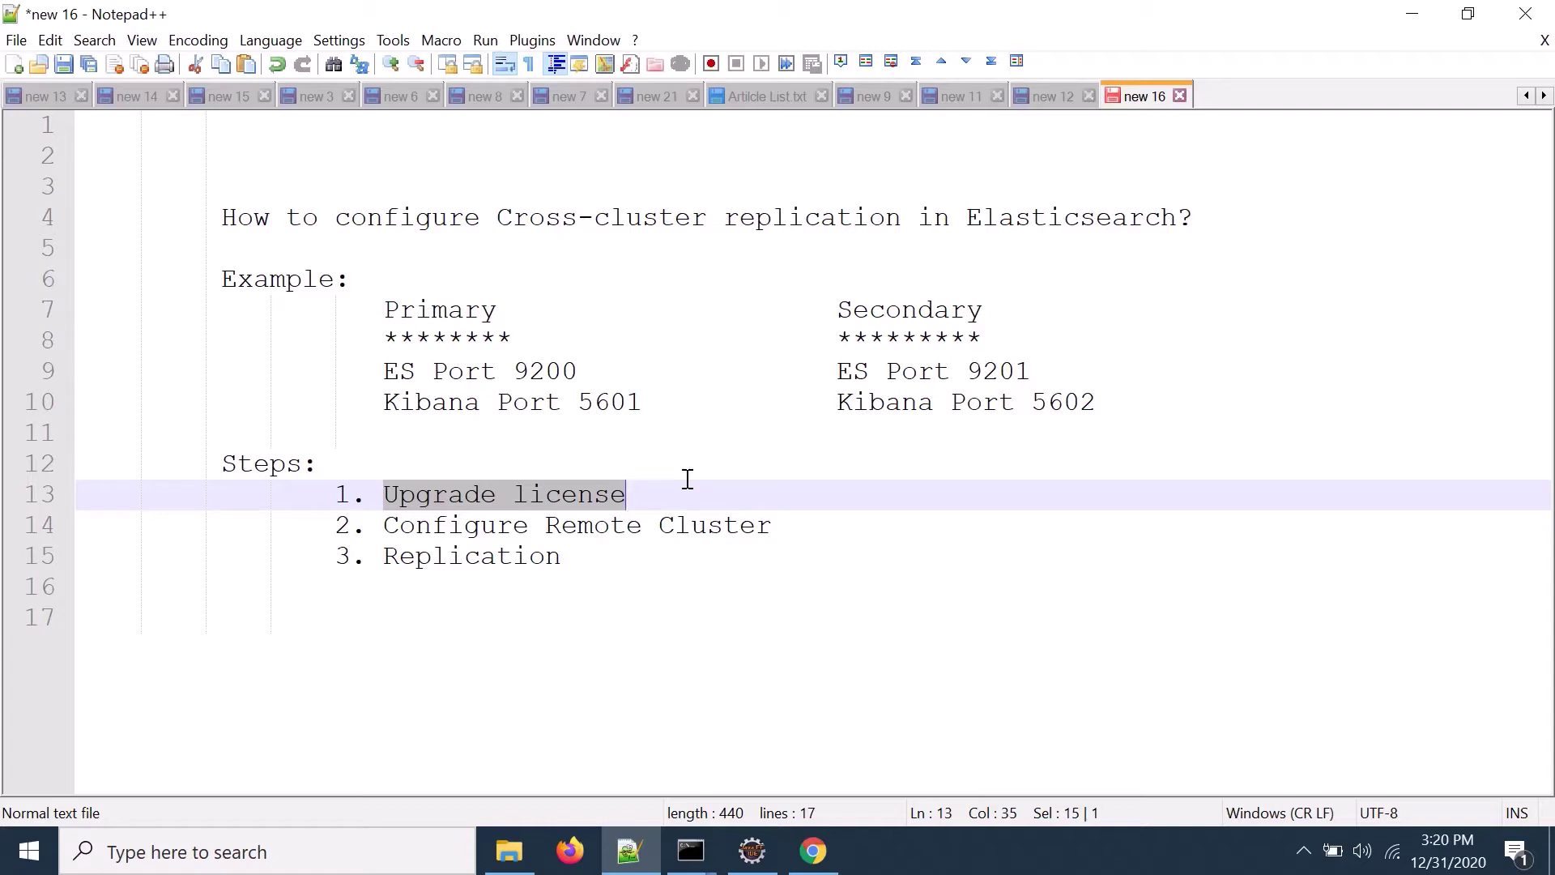
double_click(410, 555)
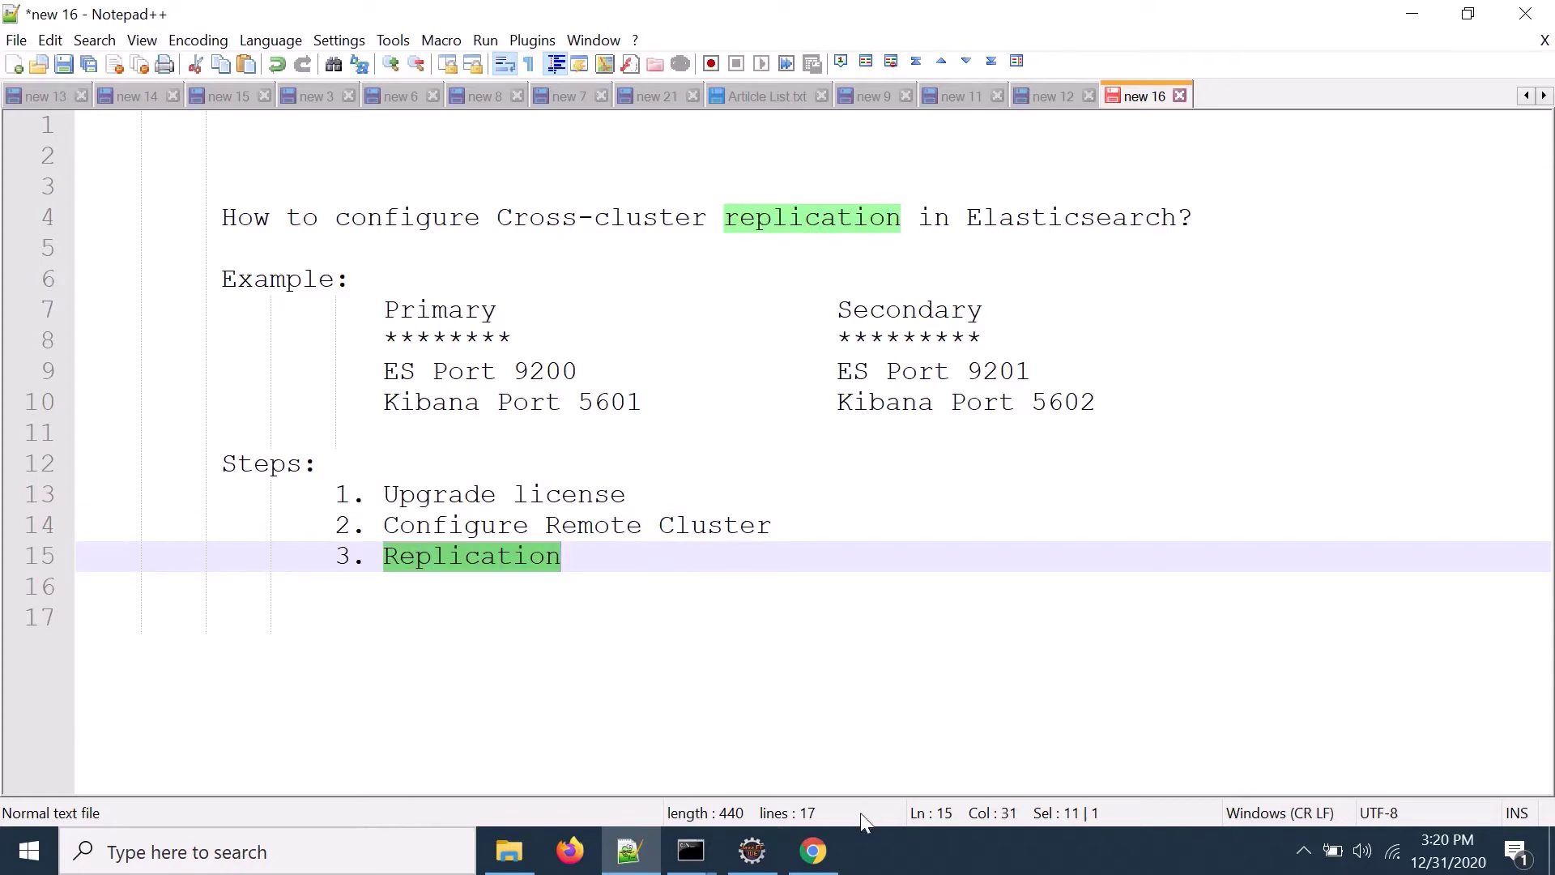
click(810, 861)
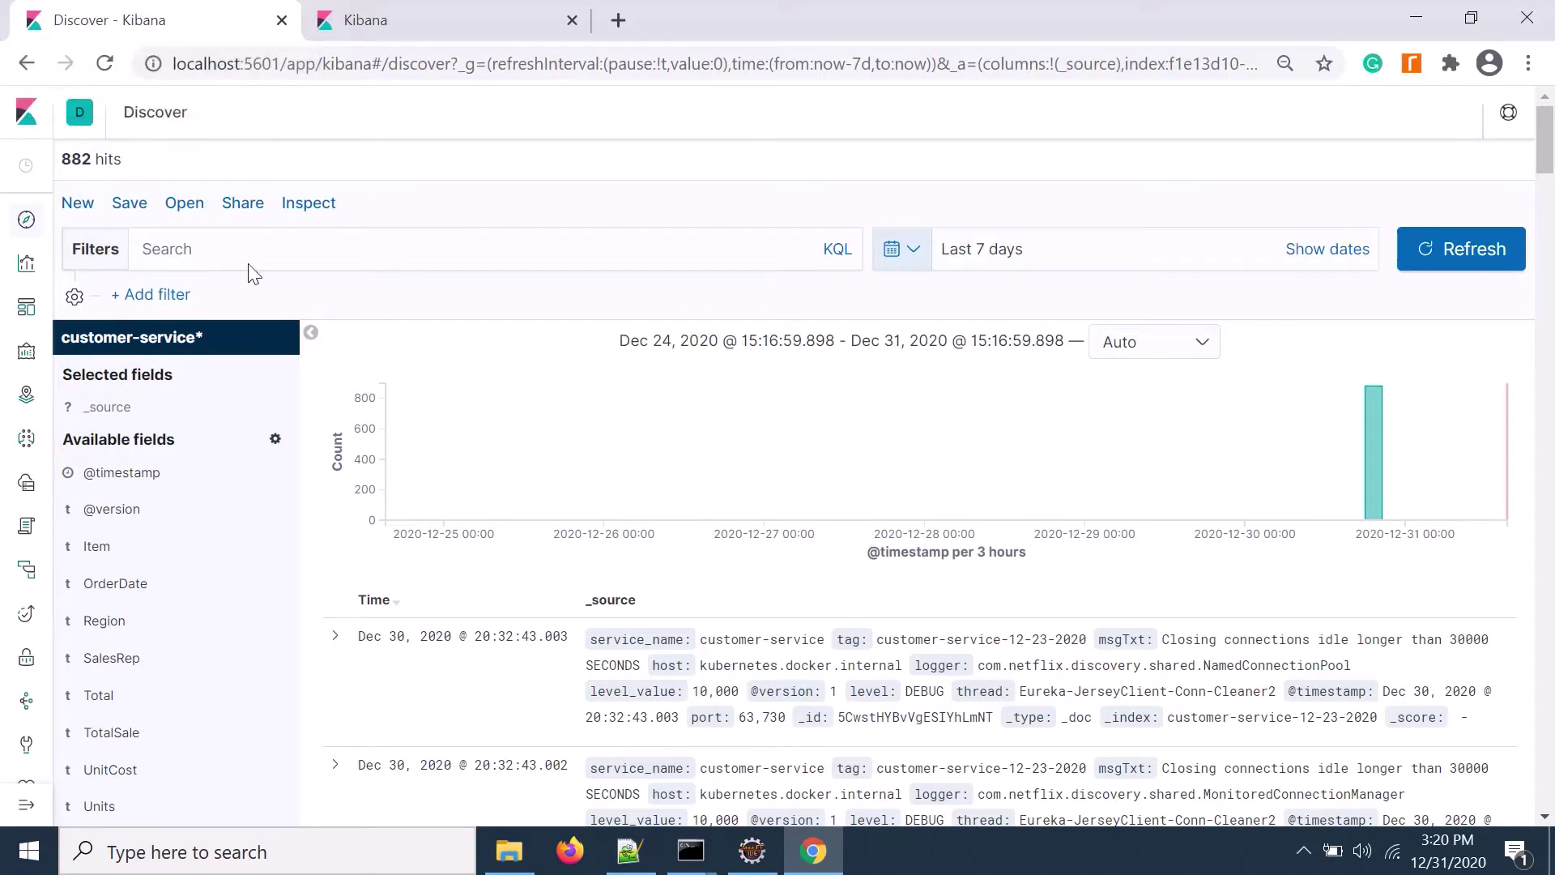
Start the free 30-day trial on the port 5602 Kibana, expiring January 30, 2021.
click(393, 14)
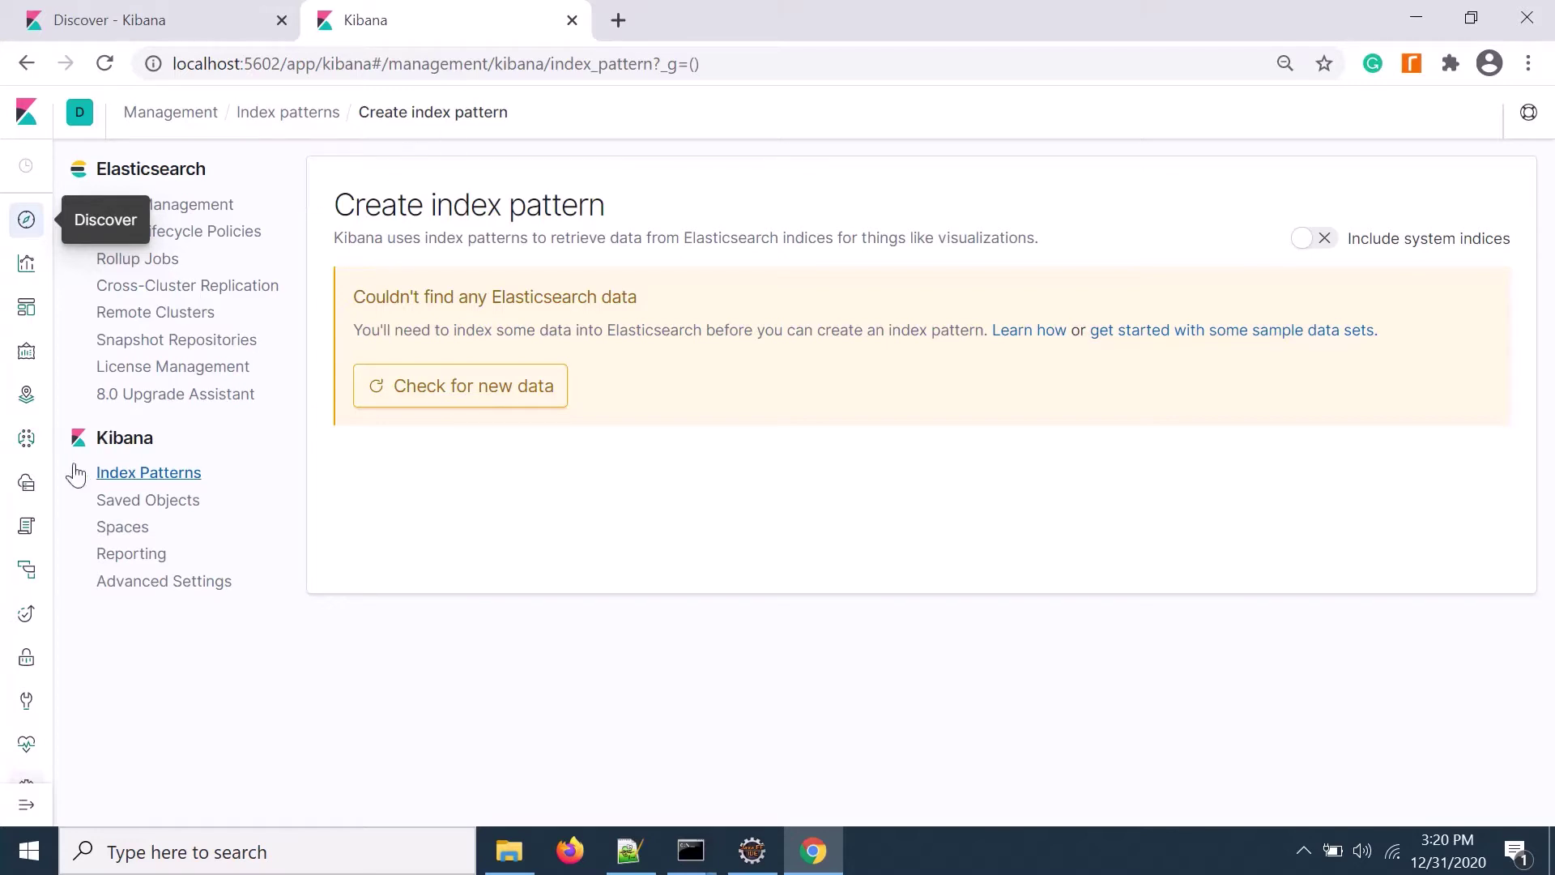
click(26, 804)
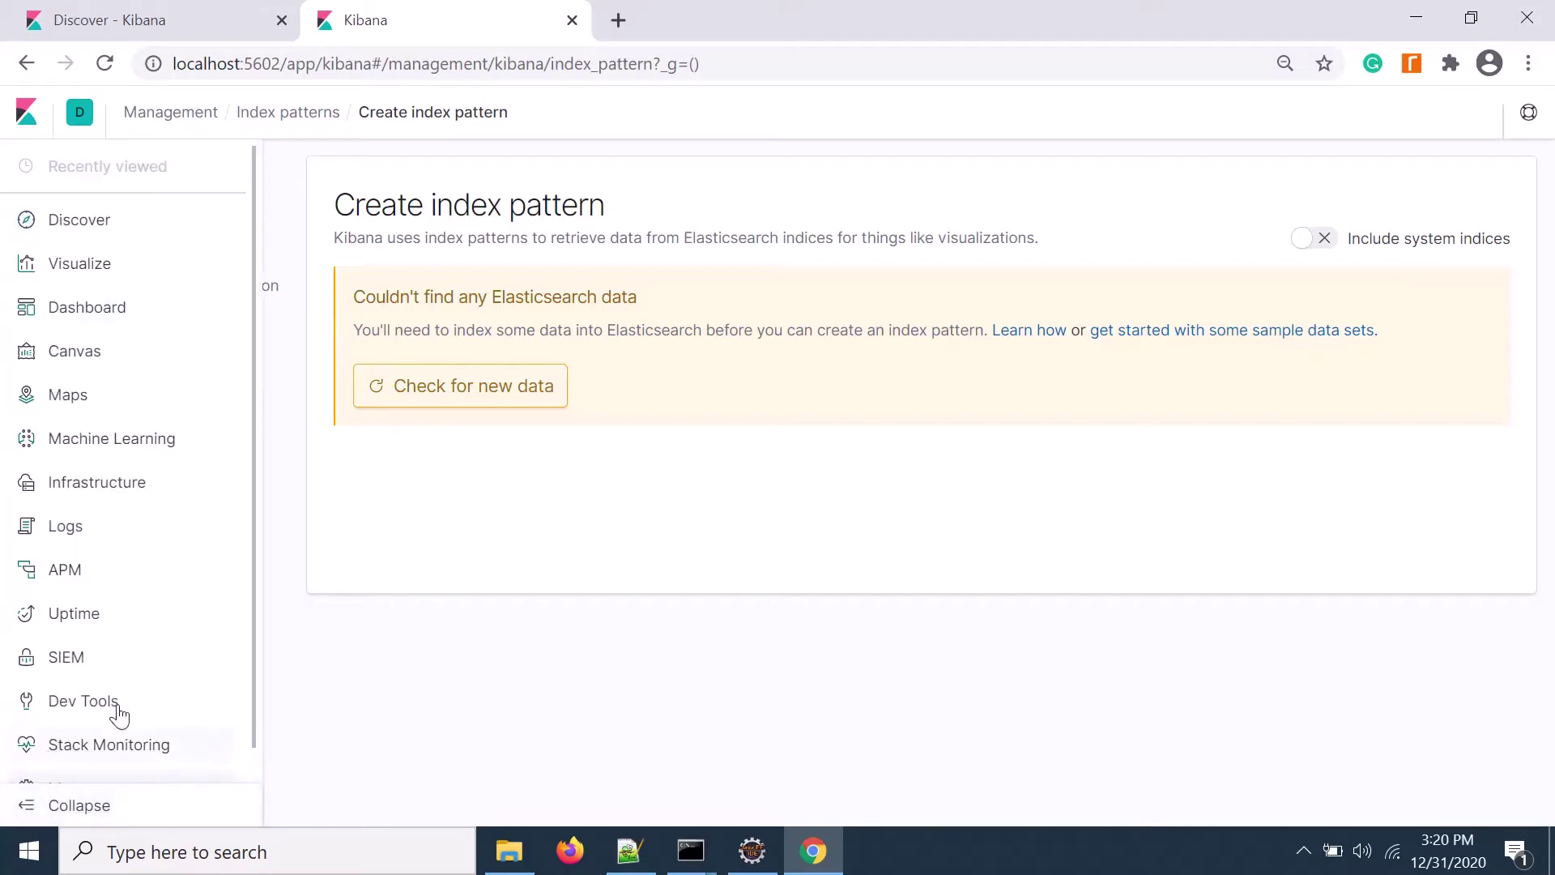
scroll(125, 695, down, 1)
click(113, 761)
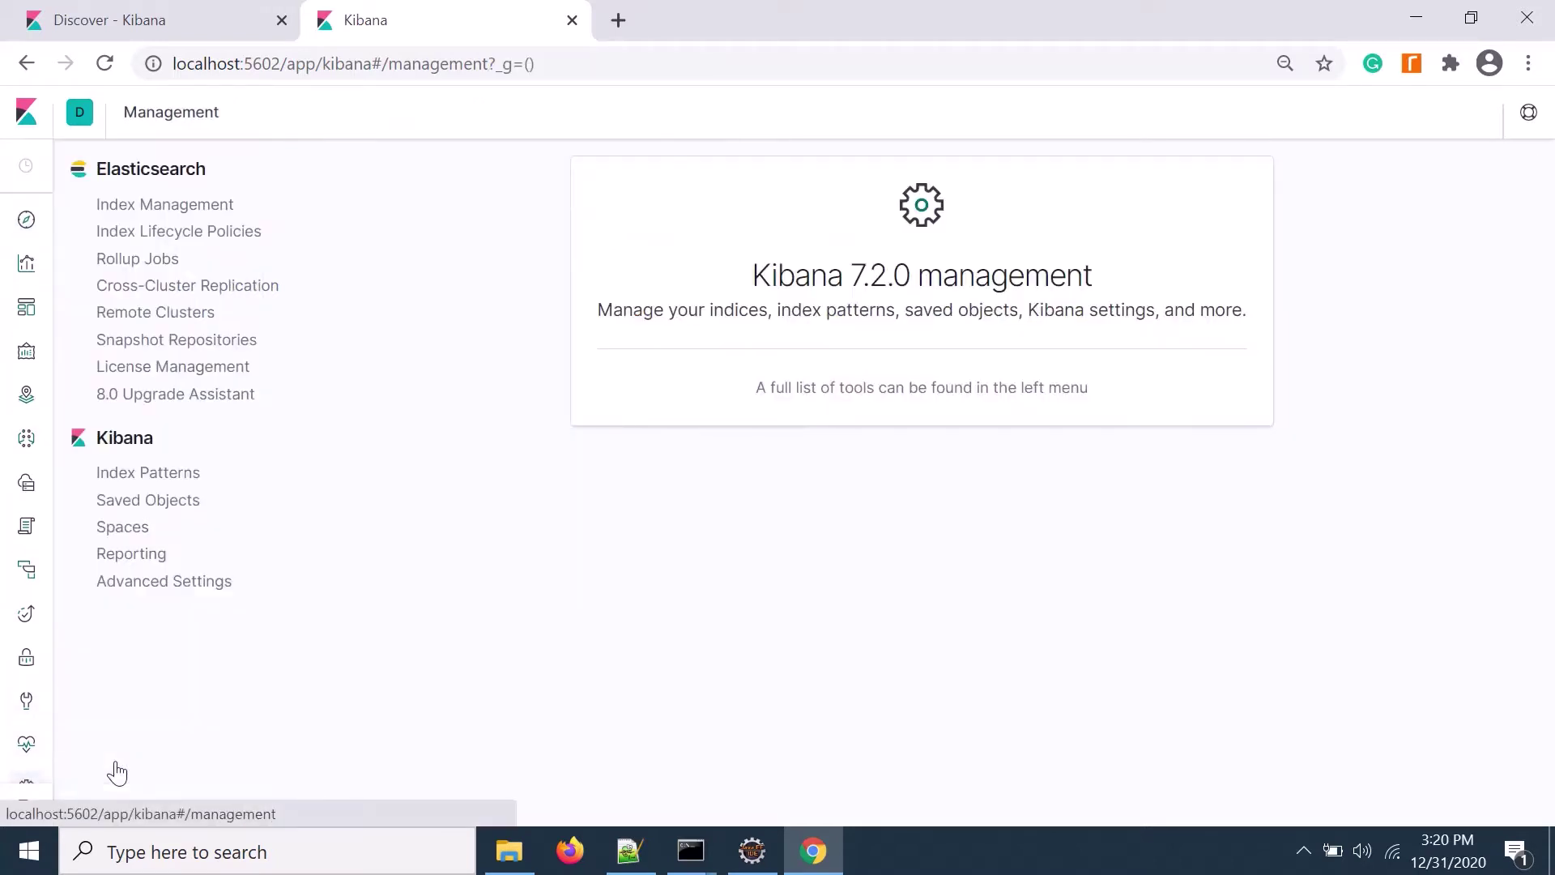
click(215, 371)
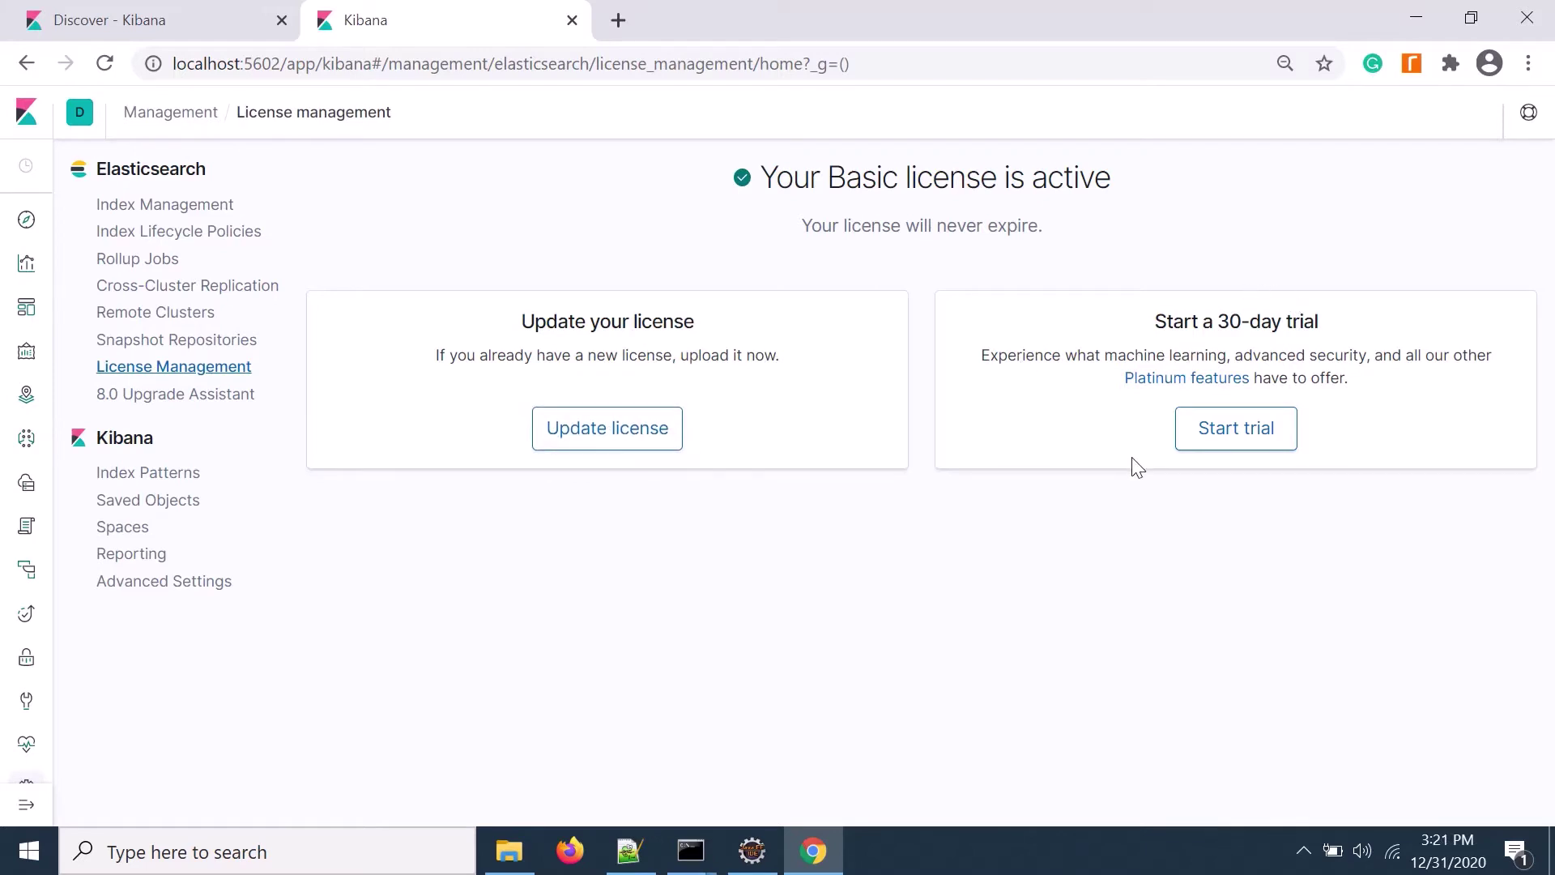
click(1251, 440)
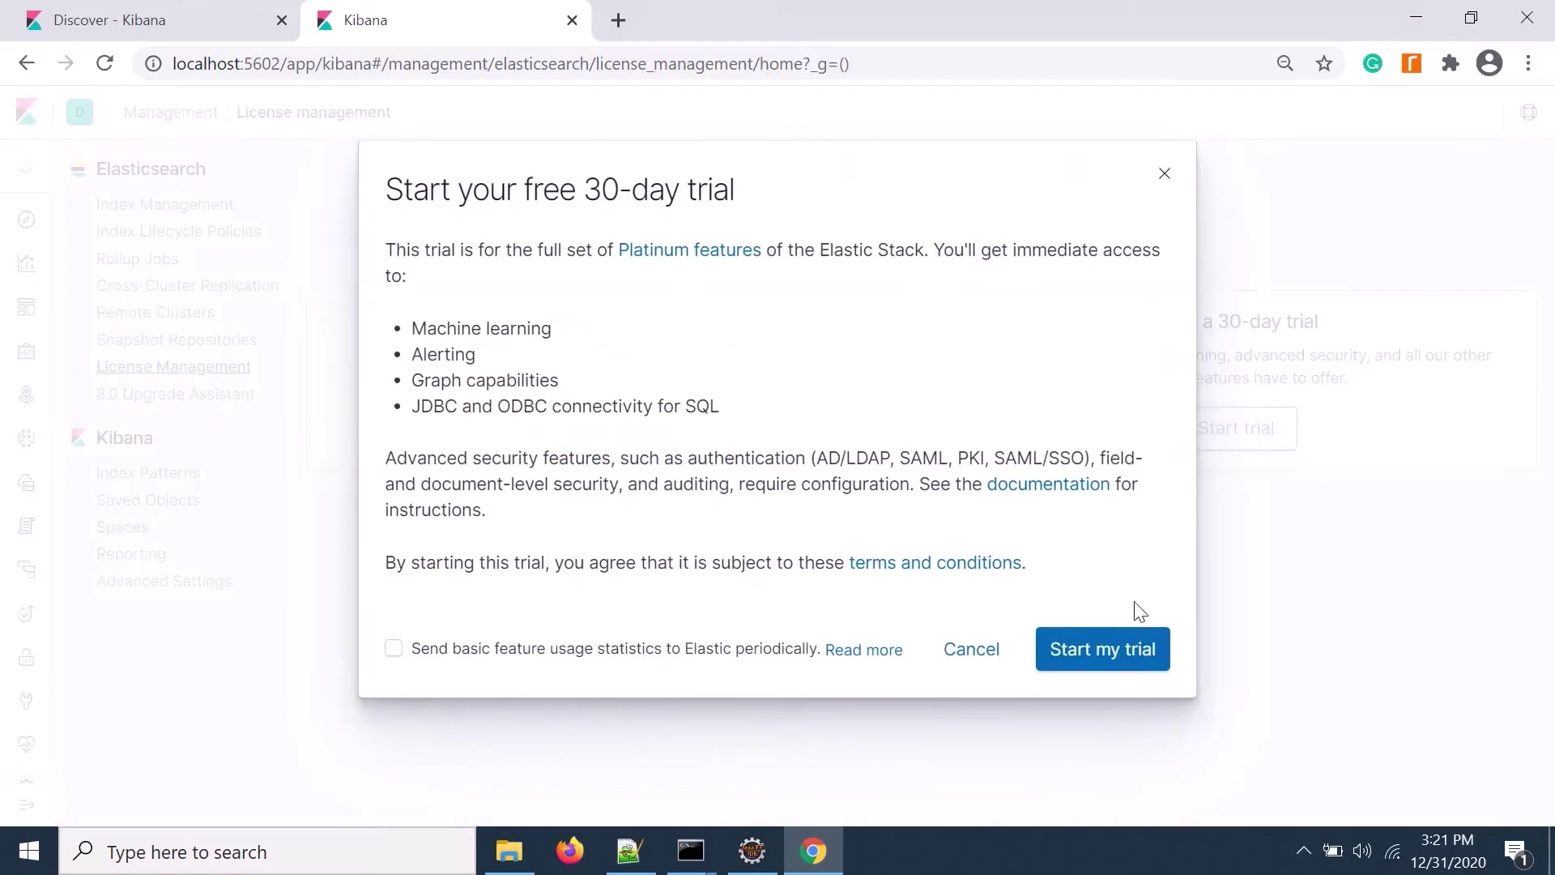
click(1103, 652)
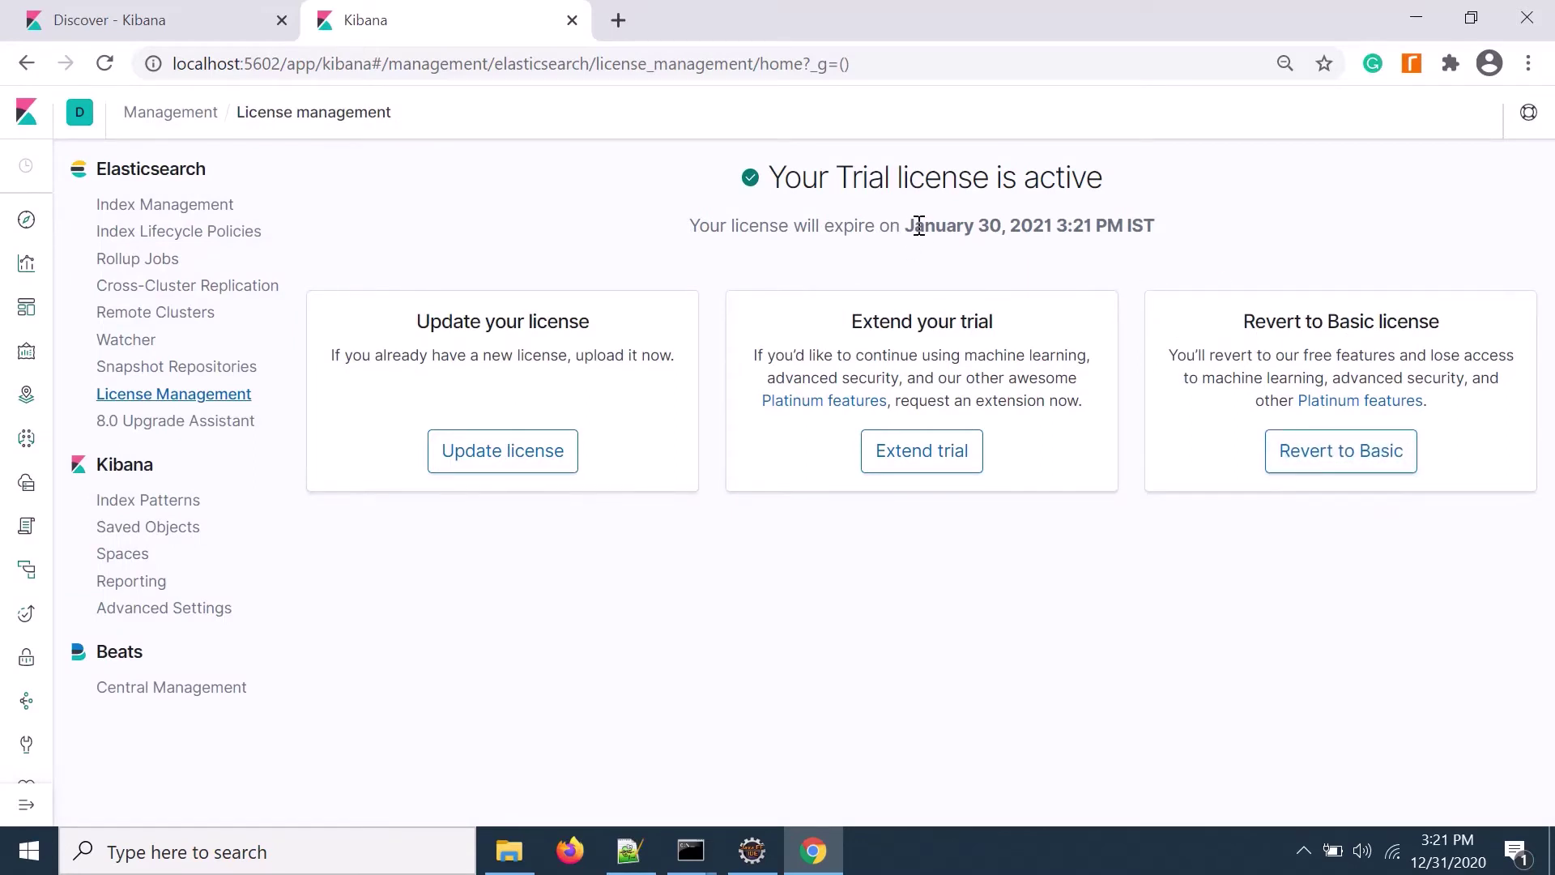
drag(911, 223, 1204, 233)
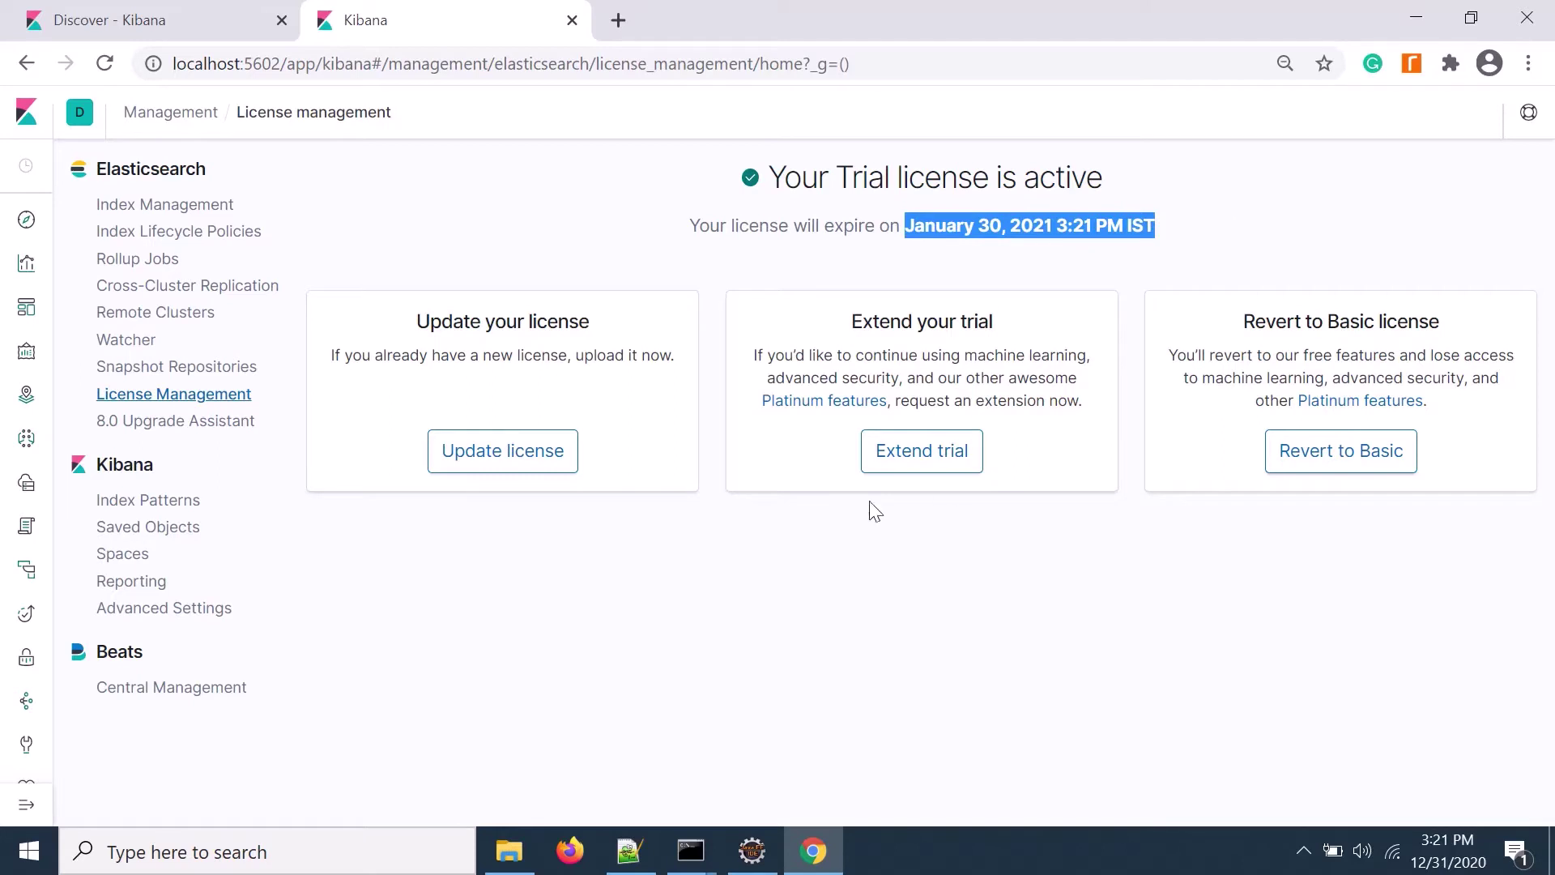
click(877, 451)
Confirm the 5601 Kibana's License Management shows a Trial expiring January 30, 2021, then return to 5602.
click(126, 32)
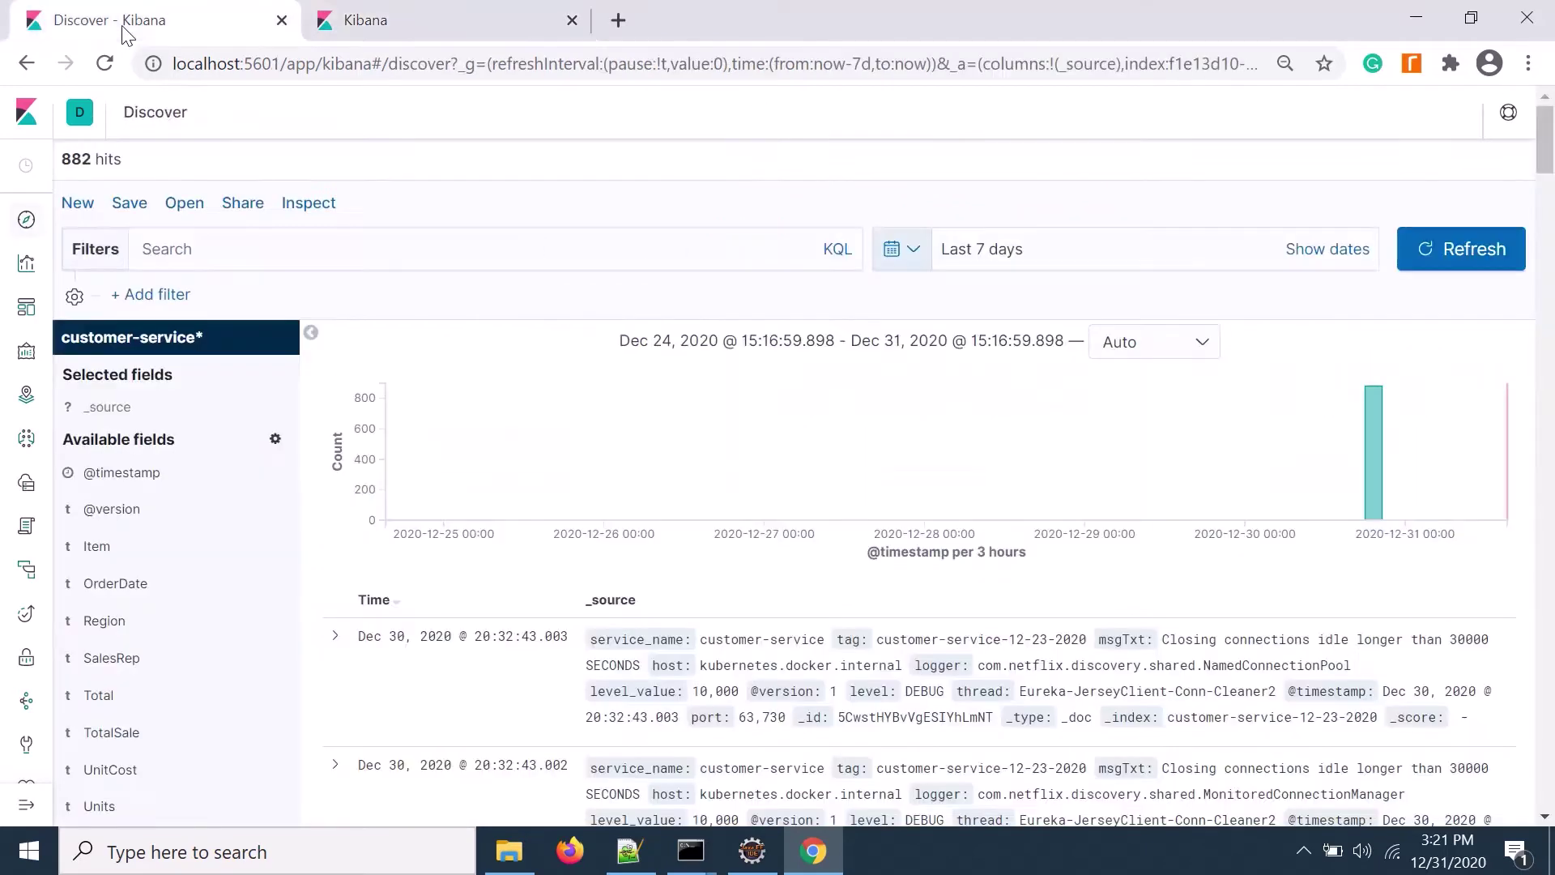
scroll(267, 660, down, 5)
mouse_move(20, 810)
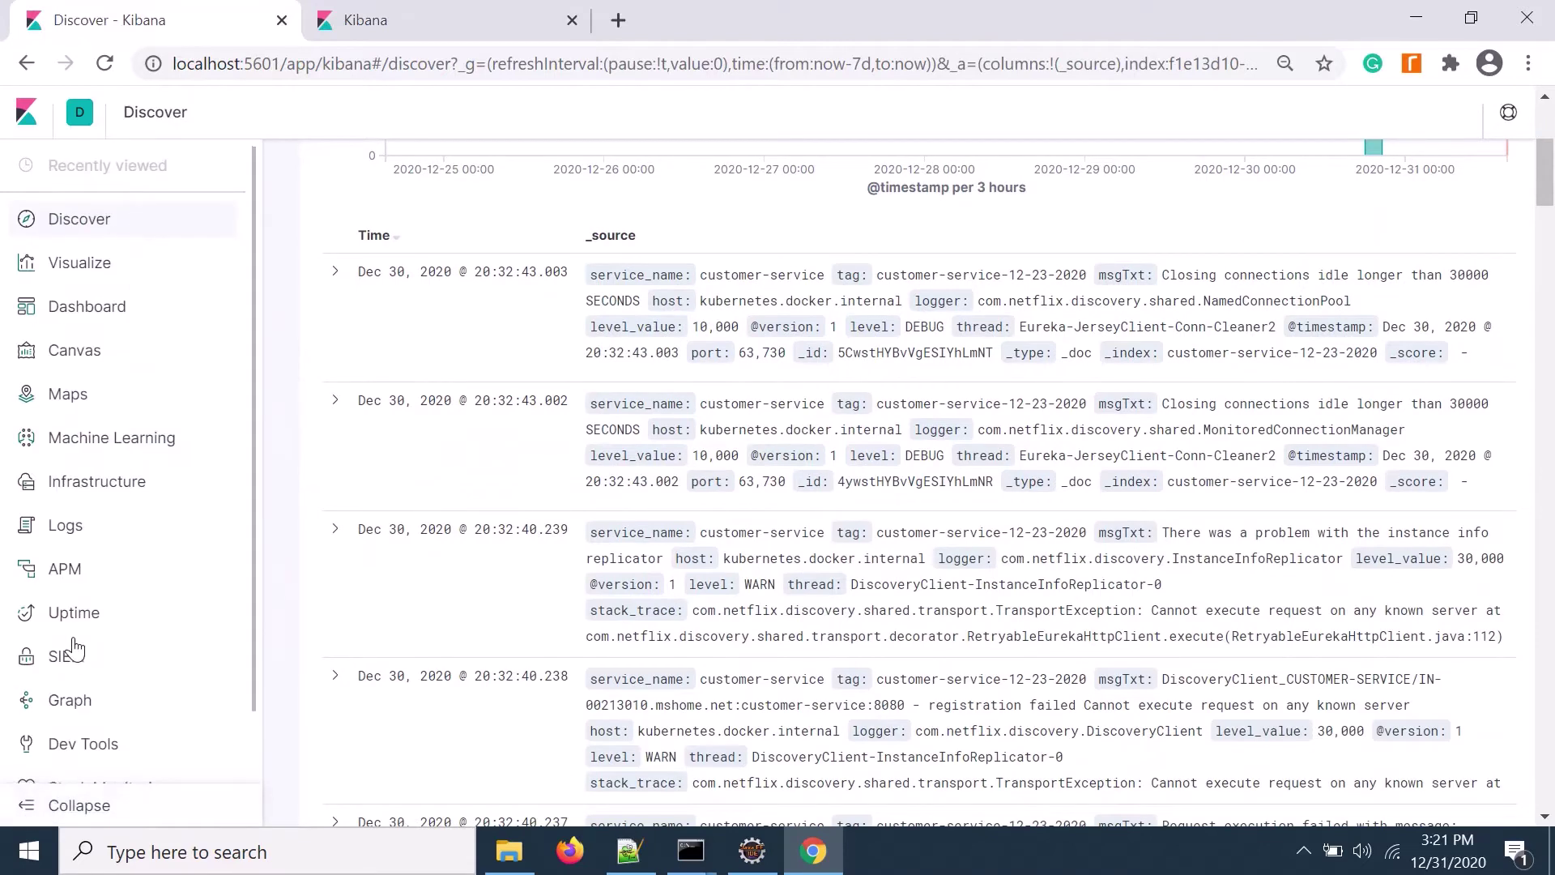
scroll(81, 802, down, 3)
click(95, 756)
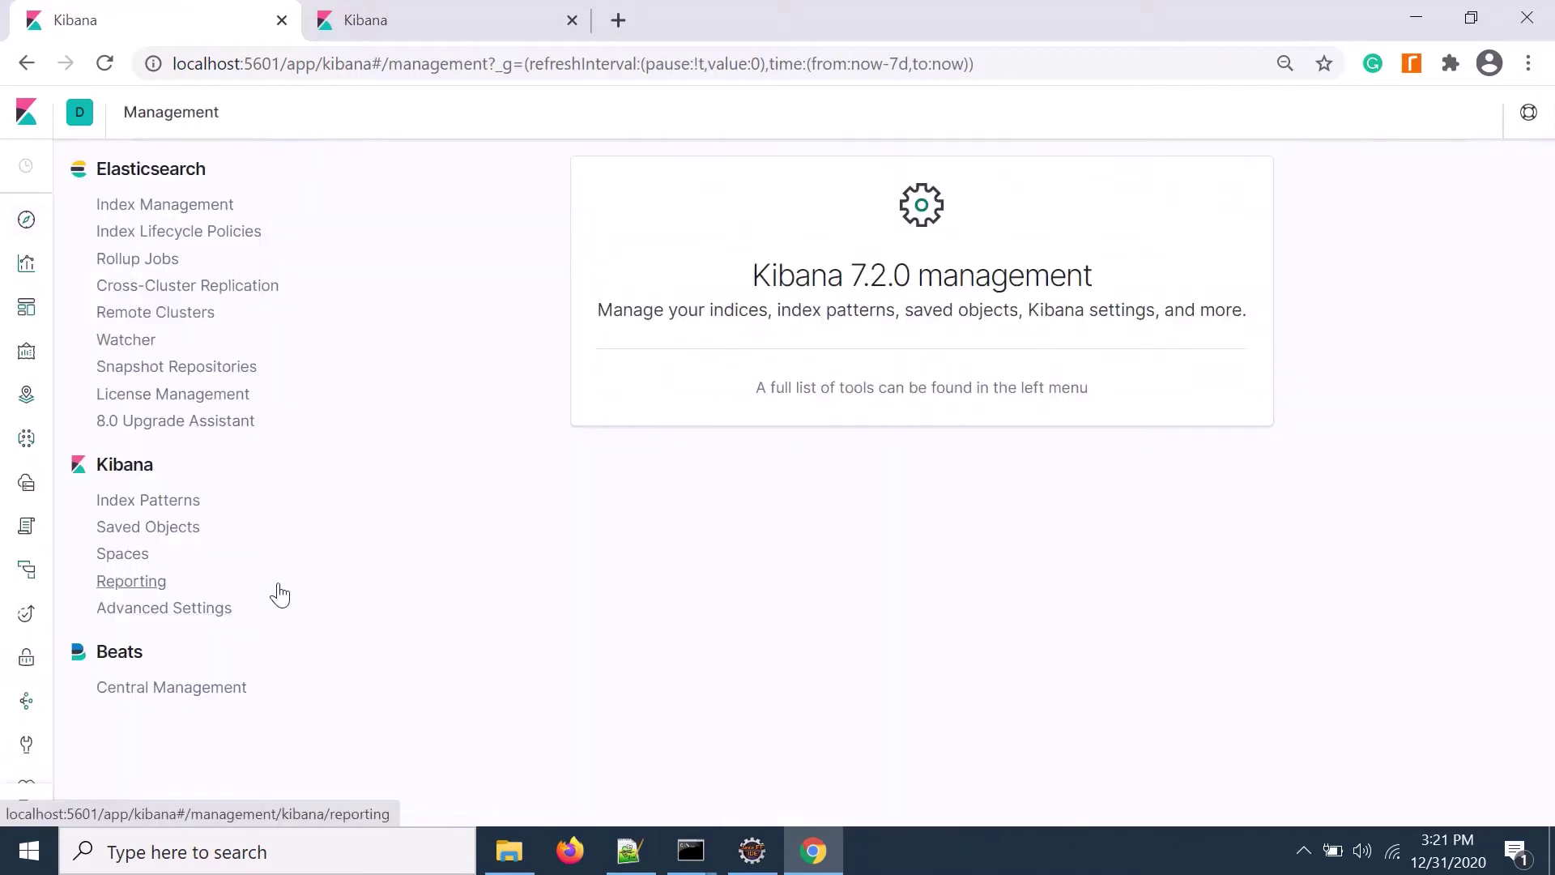
click(179, 397)
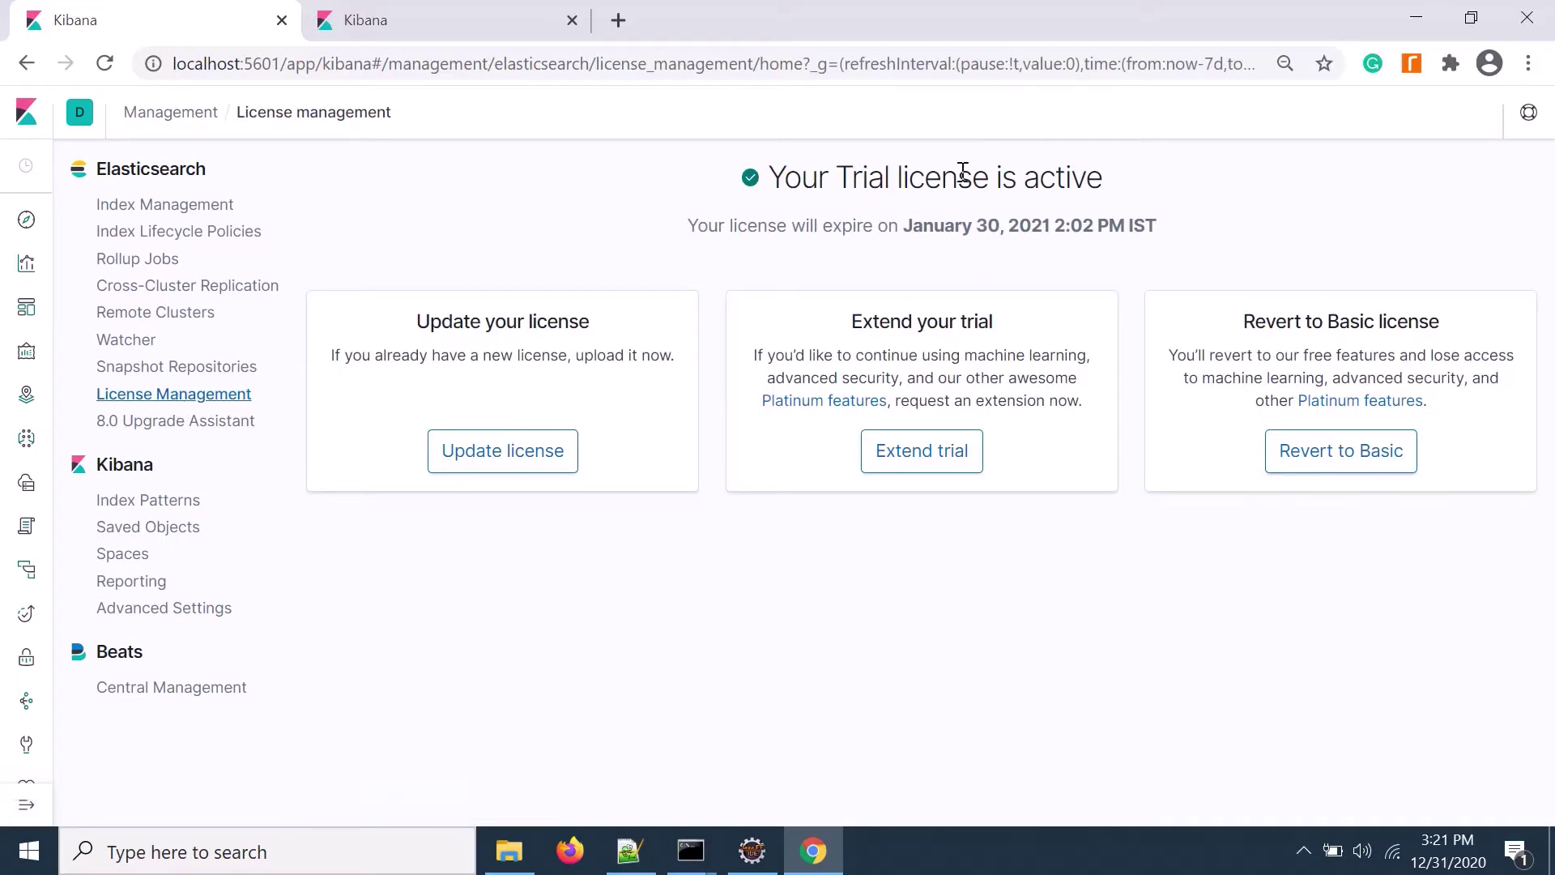
drag(913, 225, 1228, 233)
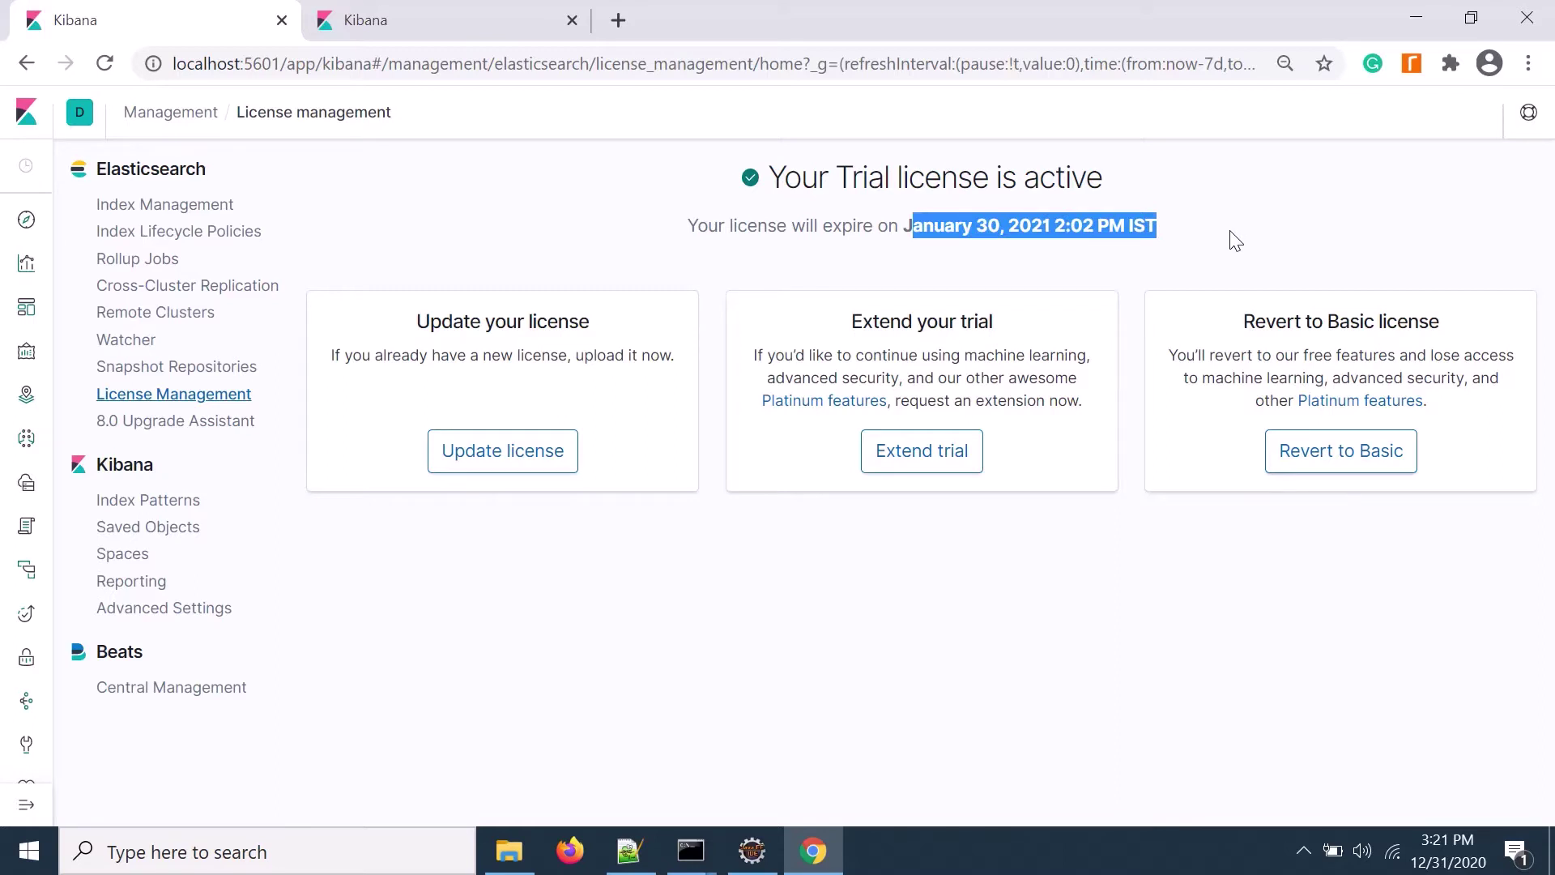
click(1225, 238)
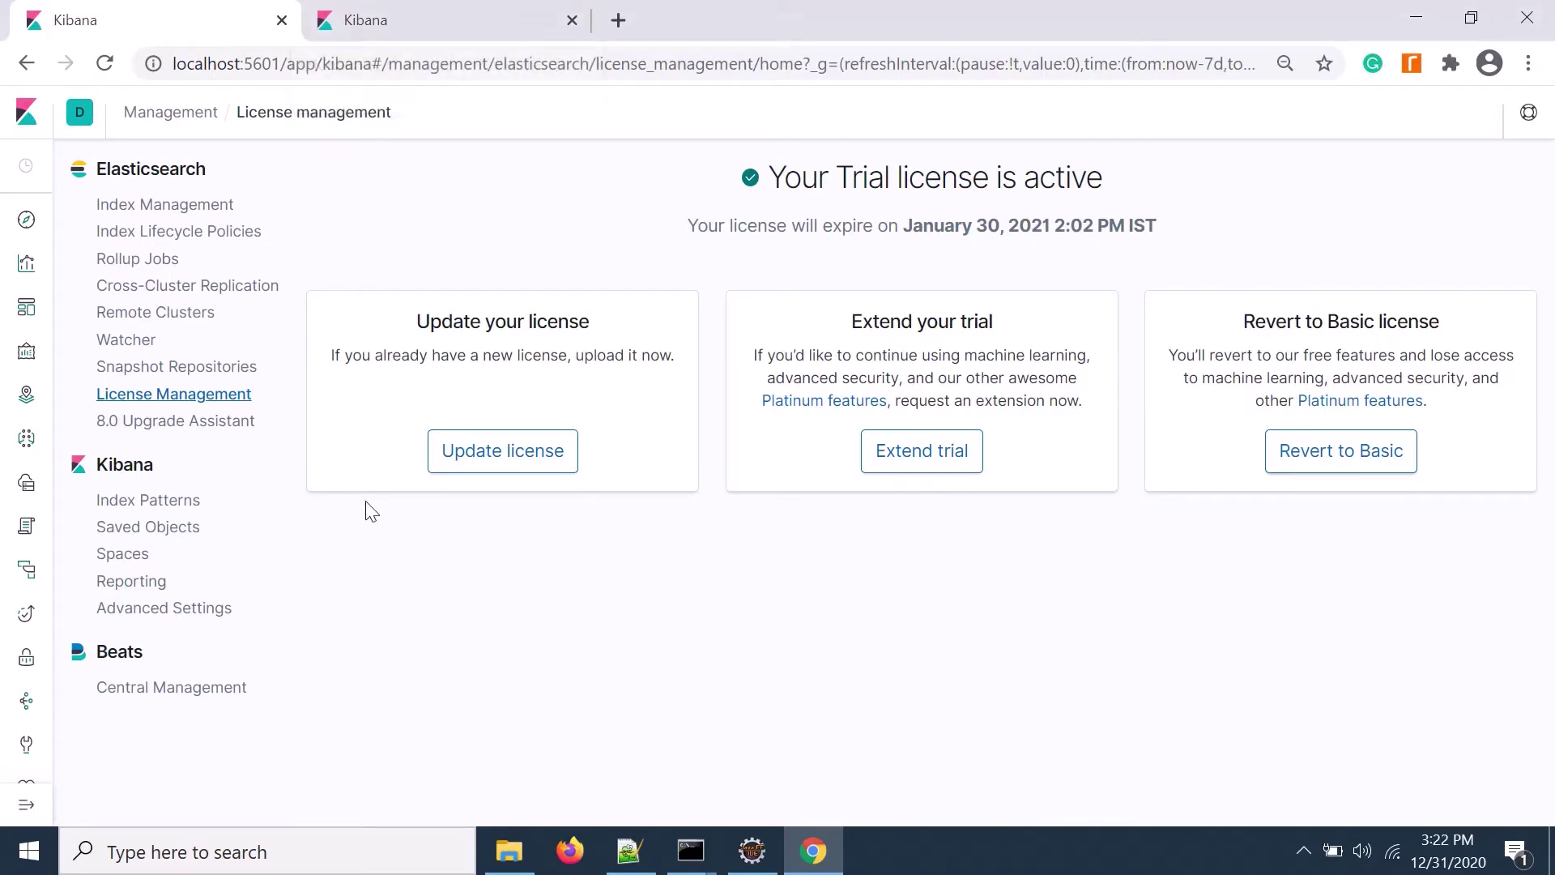
click(395, 21)
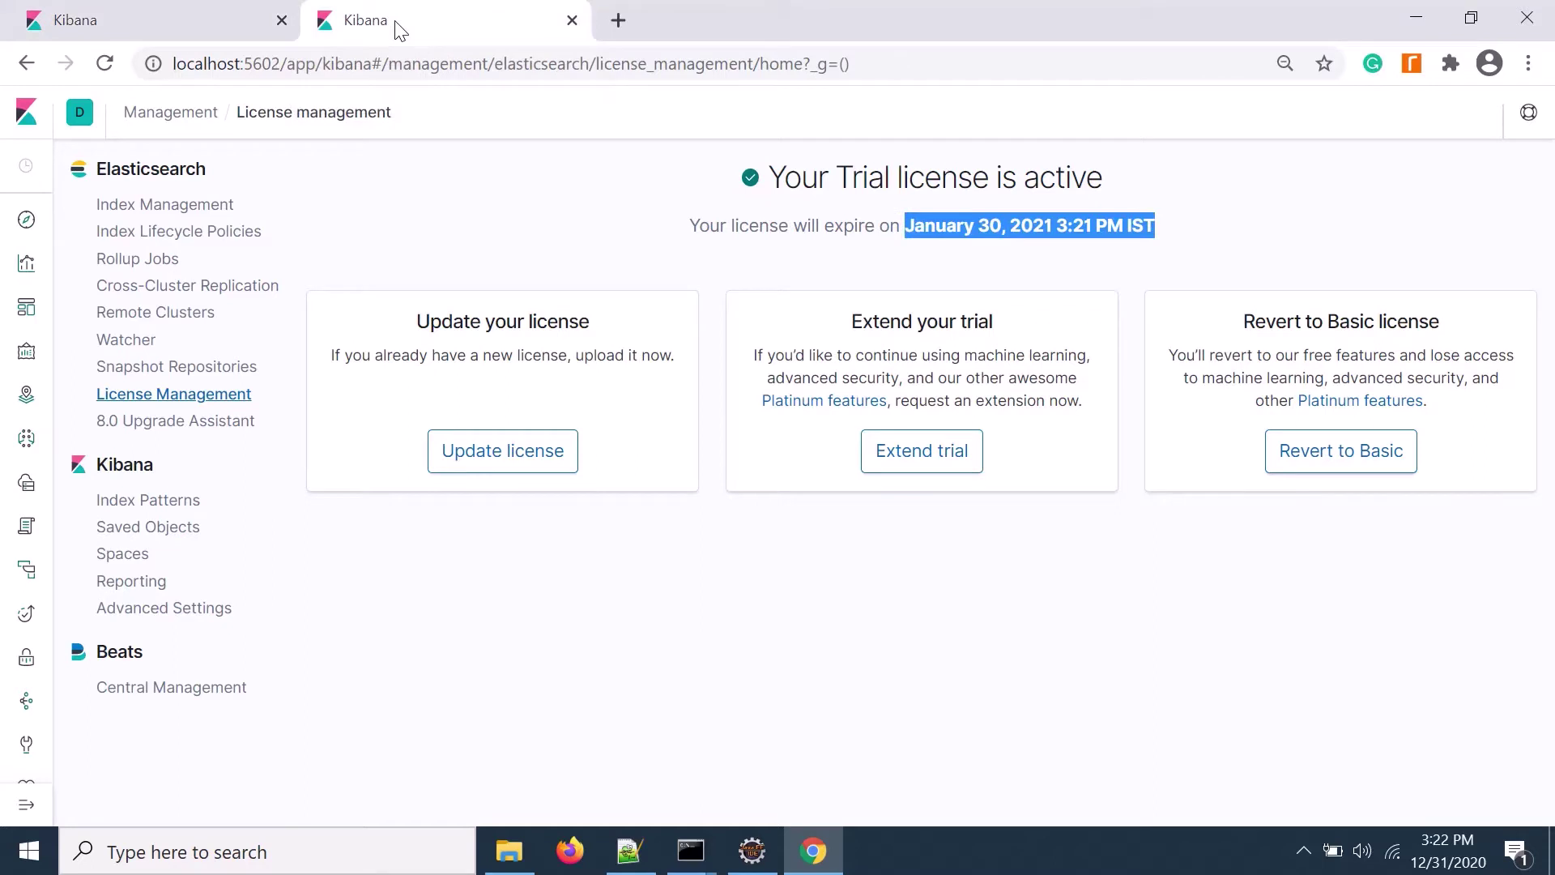
Add and save remote cluster primary_site with seed node localhost:9300, then close its details.
click(152, 317)
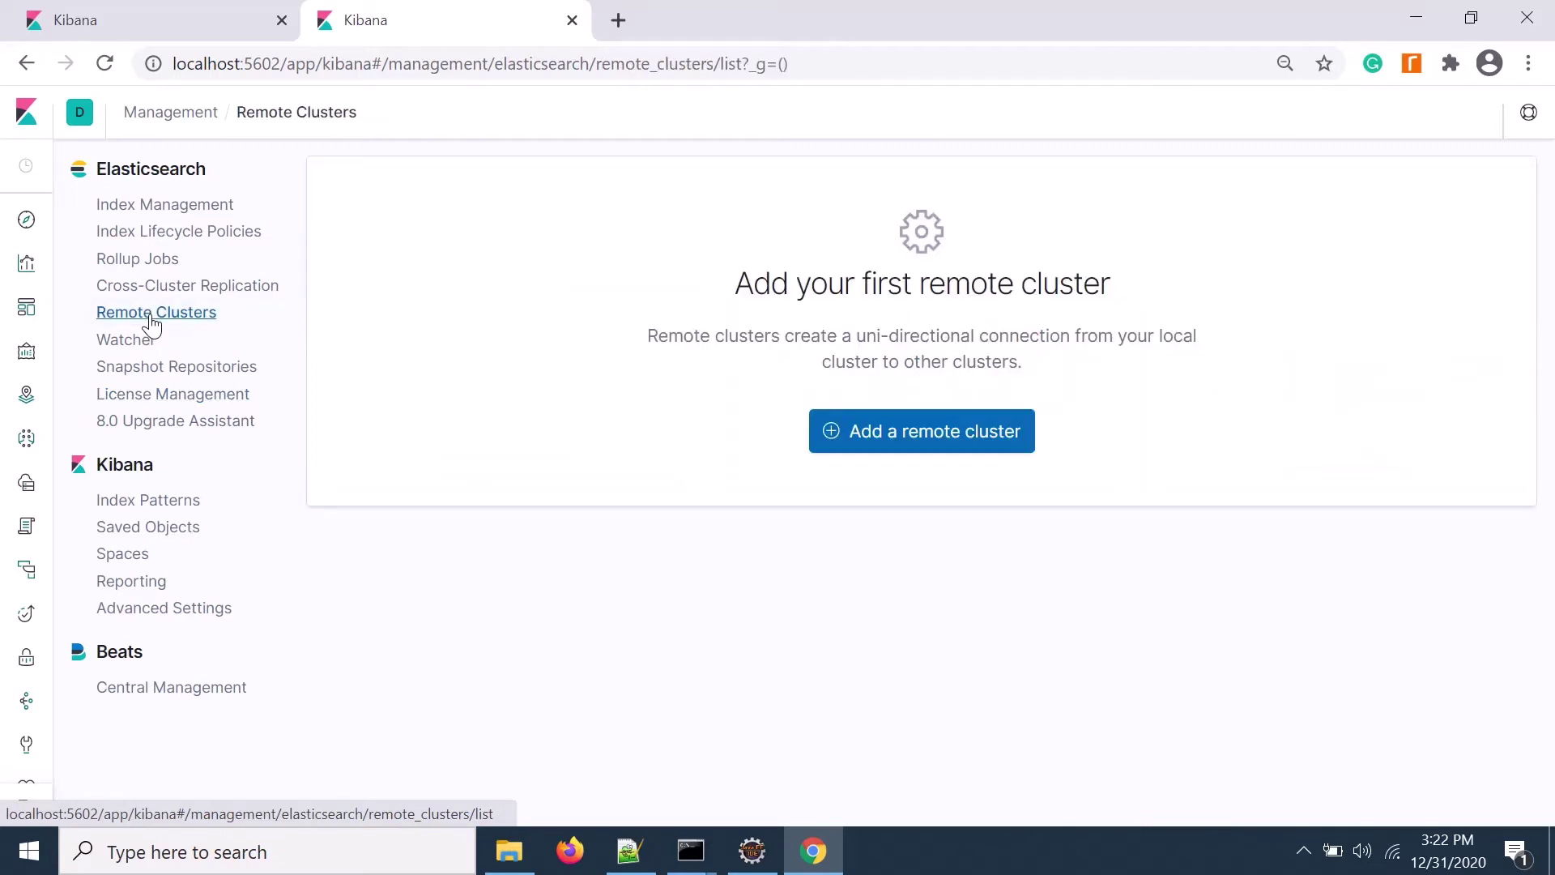
click(854, 444)
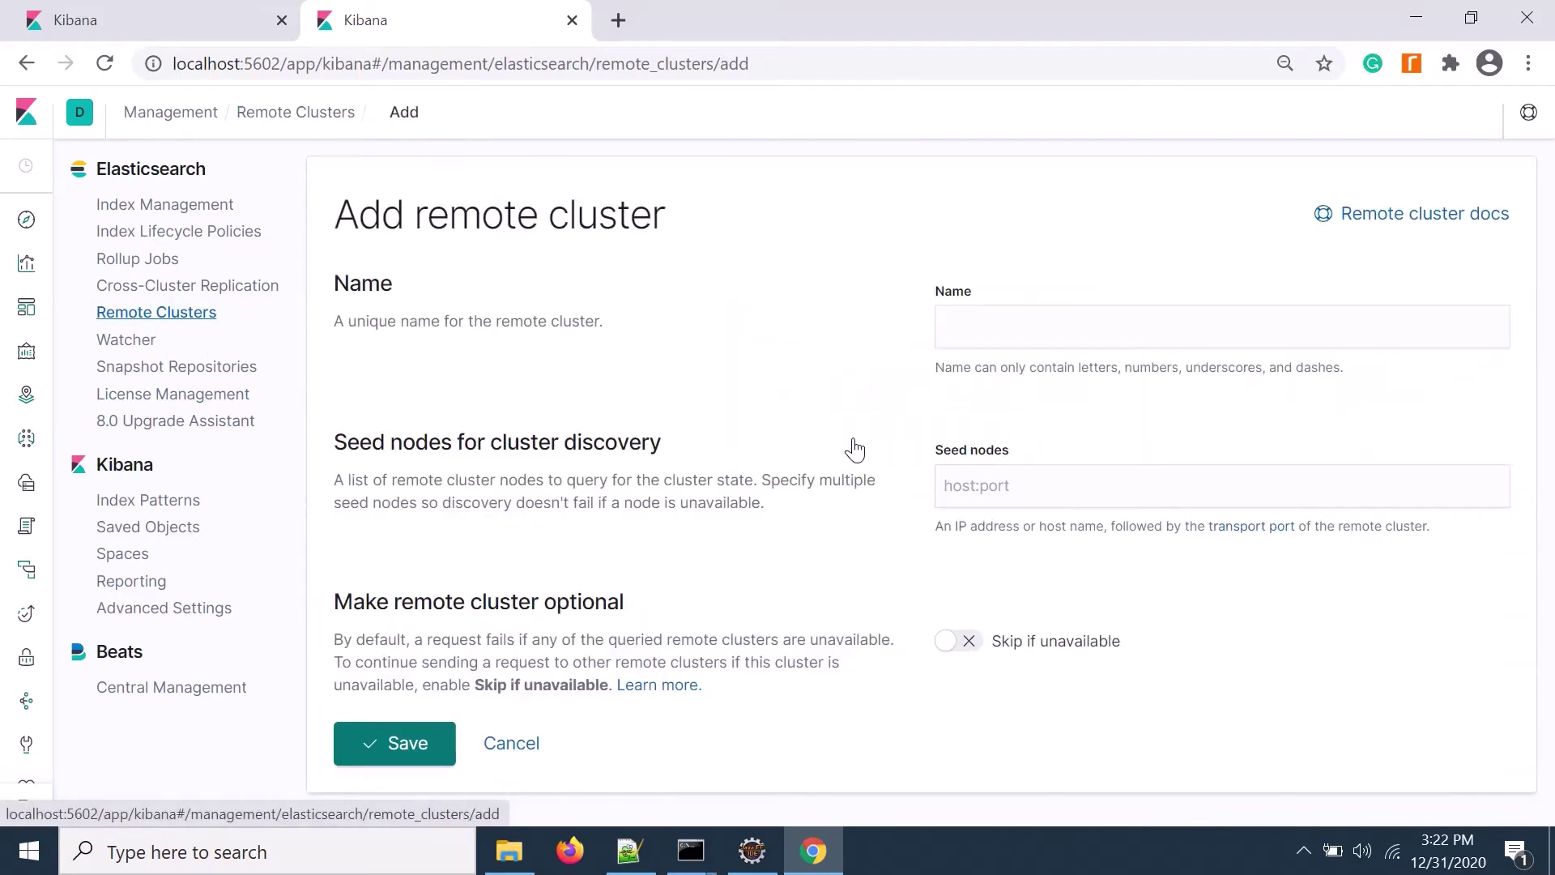
click(956, 330)
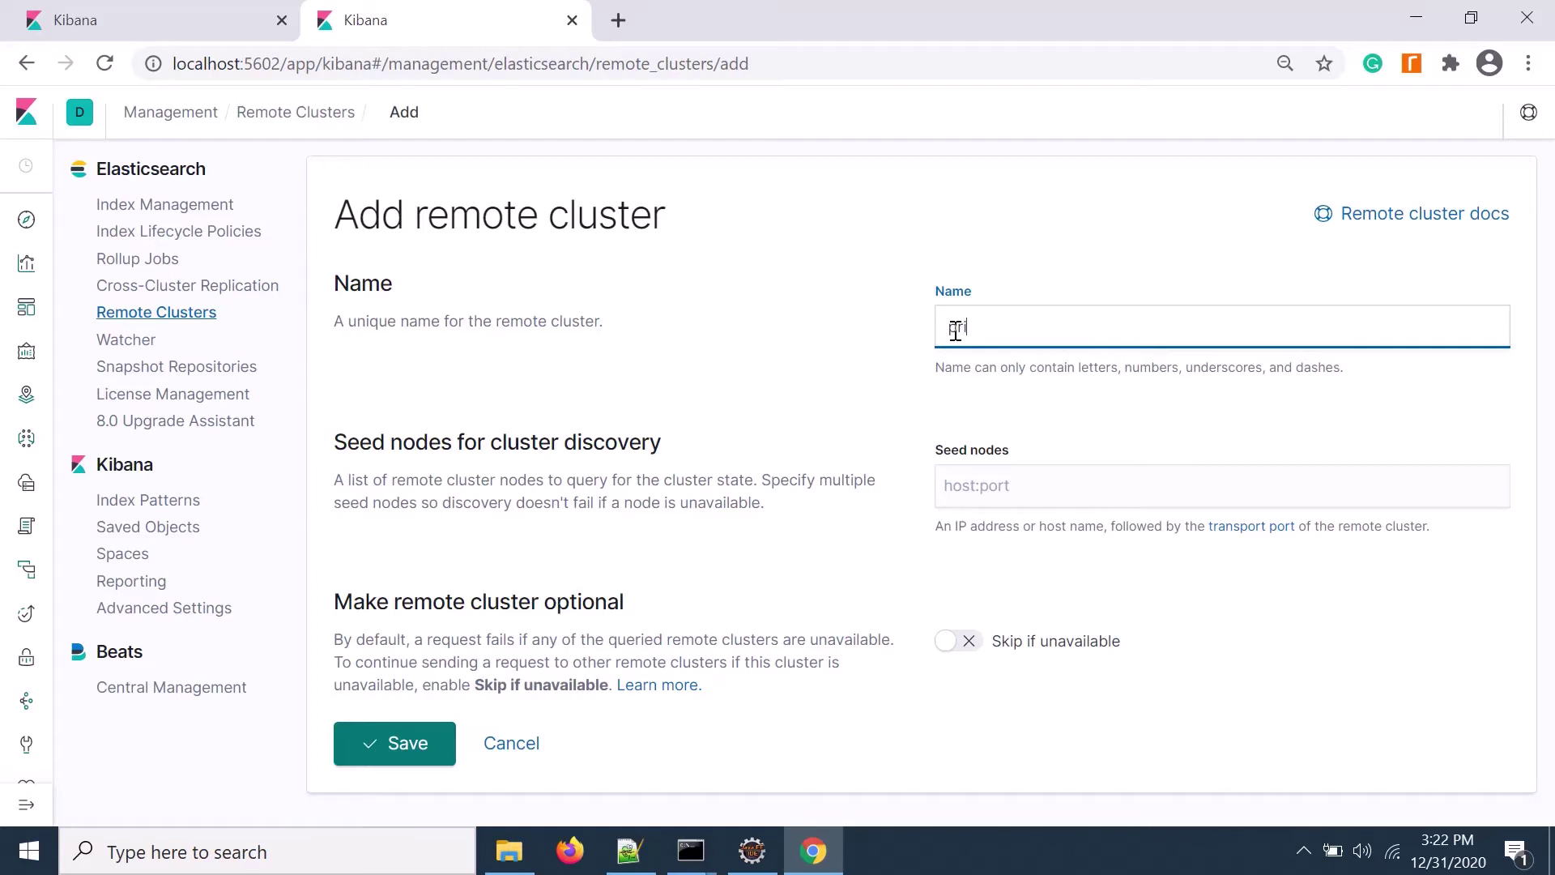
text(primary_site)
drag(357, 445, 645, 445)
click(998, 489)
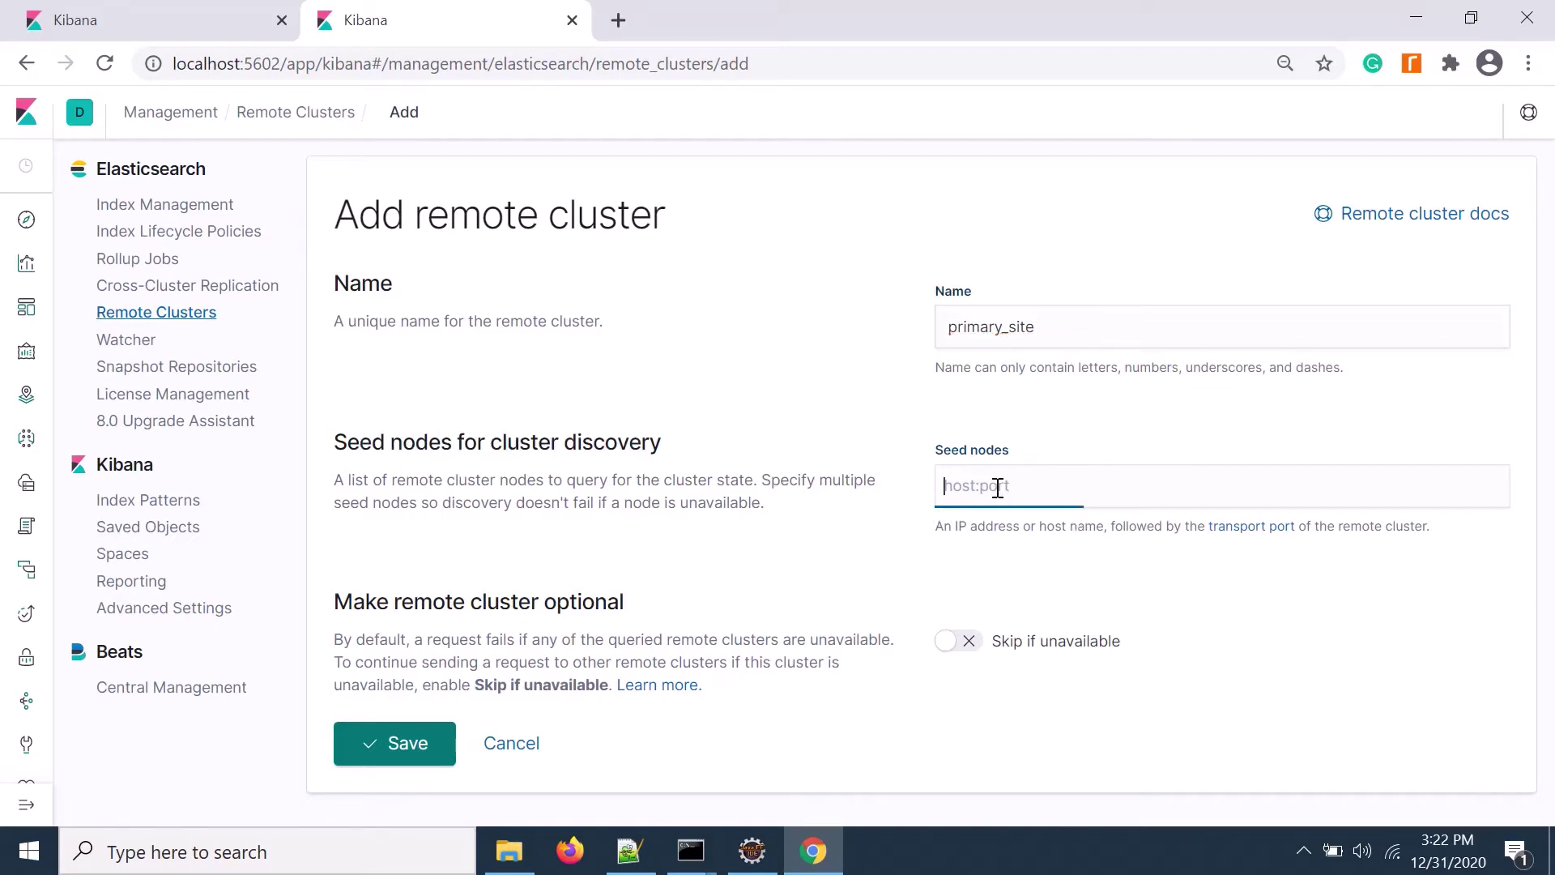
text(localhost:9300)
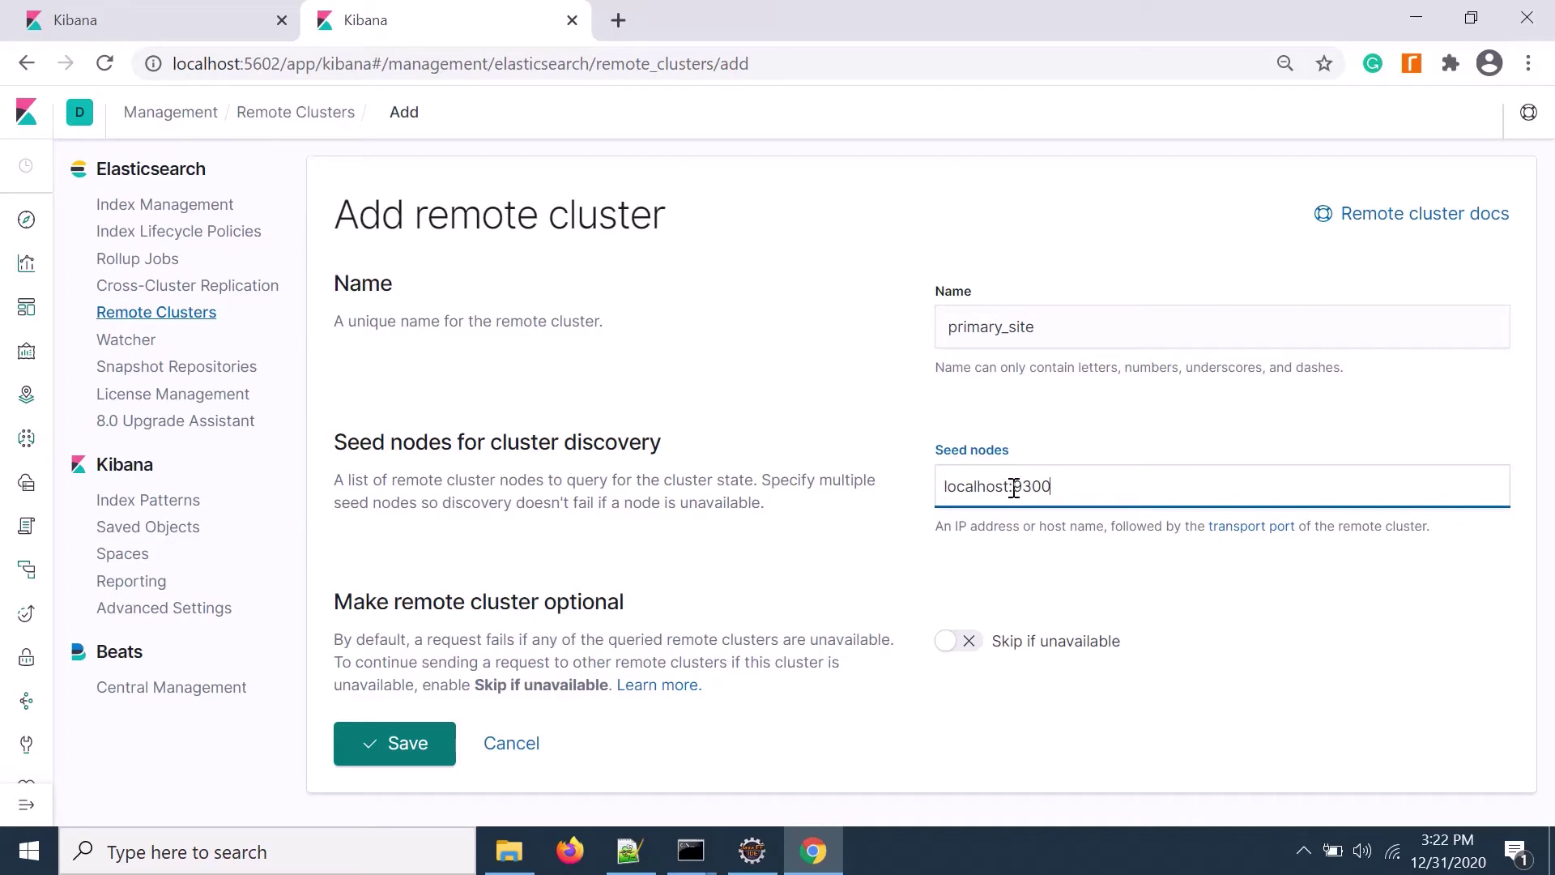
drag(1013, 486, 1062, 486)
drag(436, 603, 635, 611)
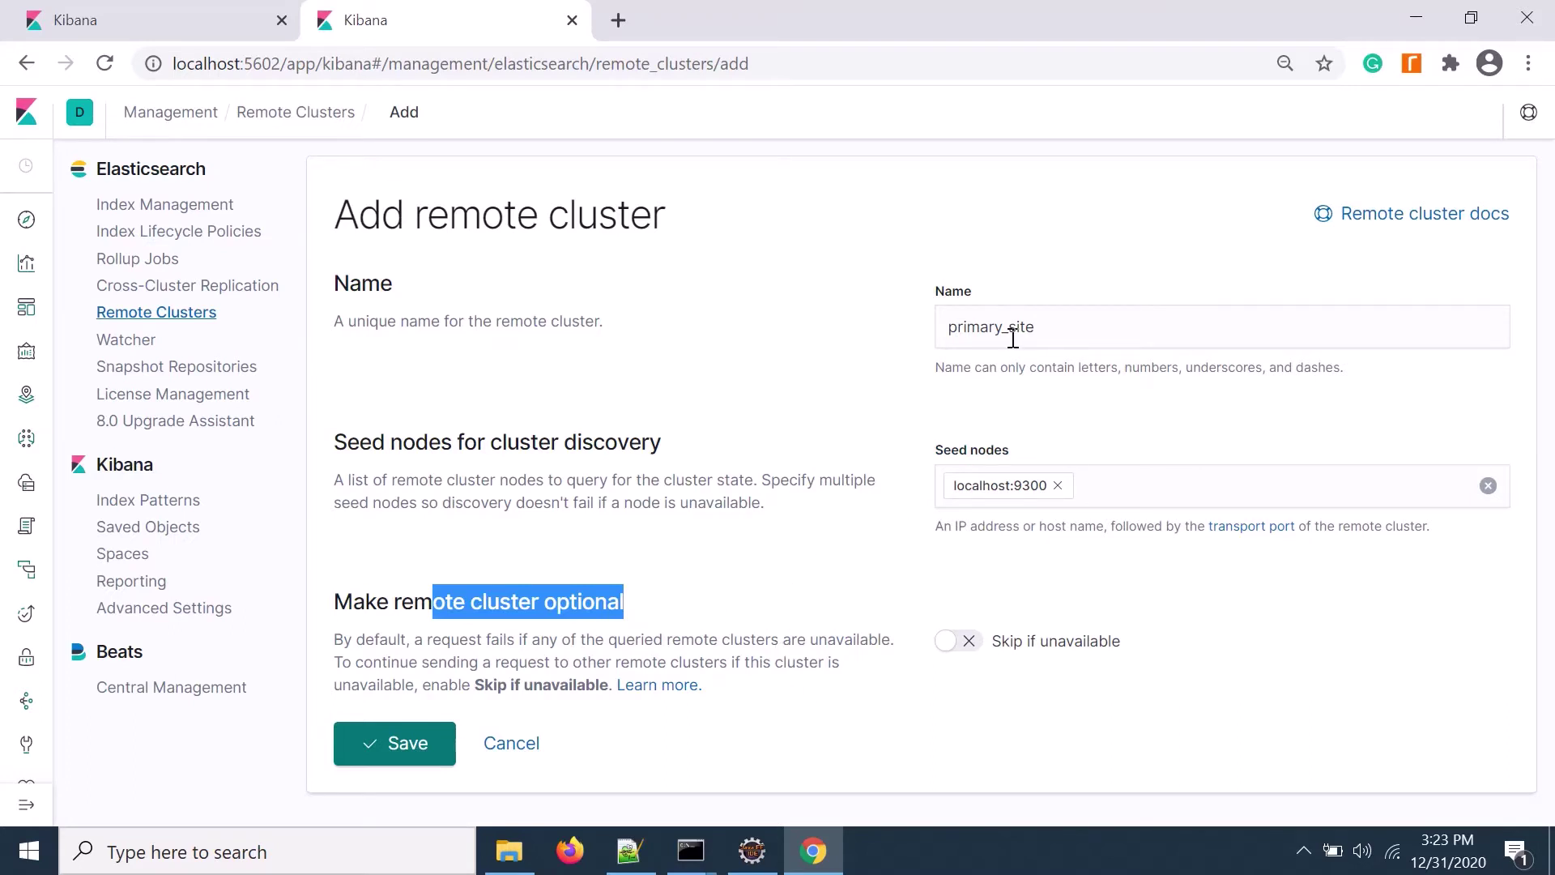
click(396, 749)
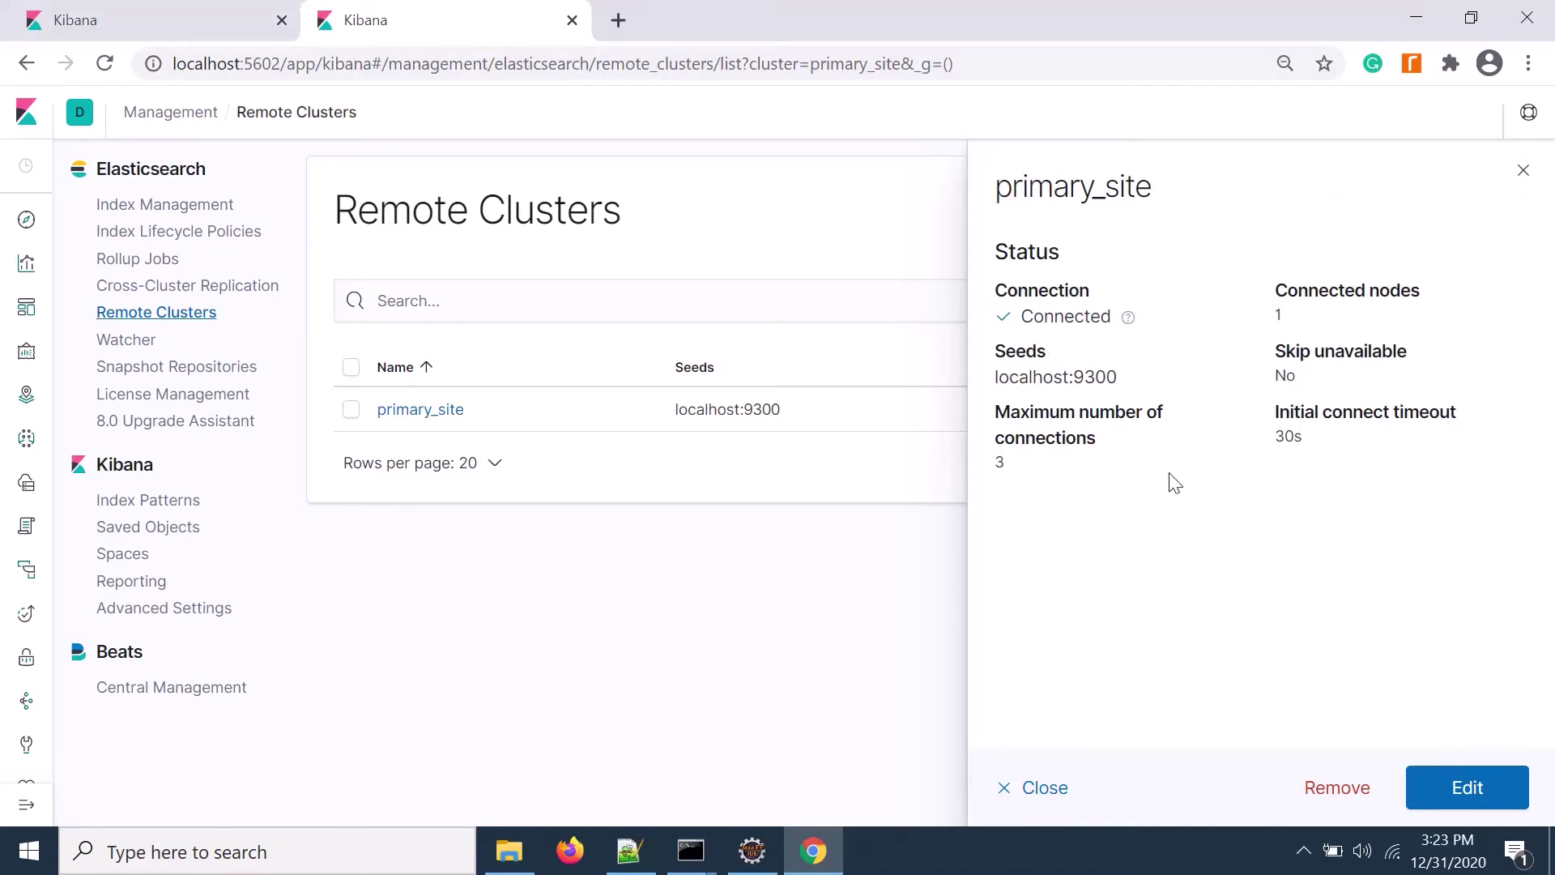
click(1004, 791)
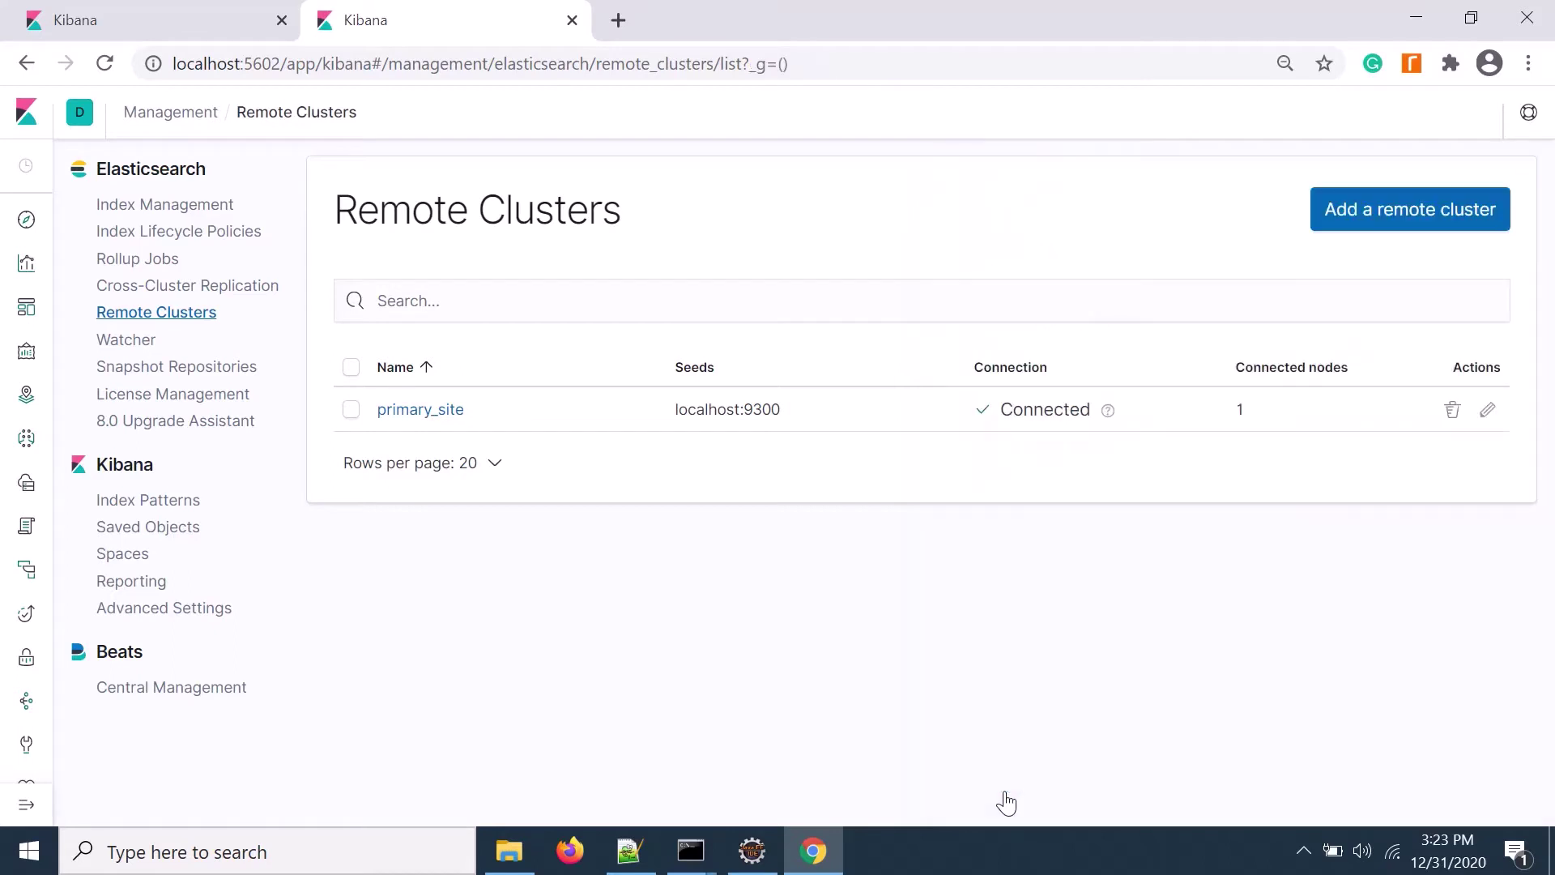
Open a new follower index form and copy the customer-service index name from the primary's Index Management.
click(180, 291)
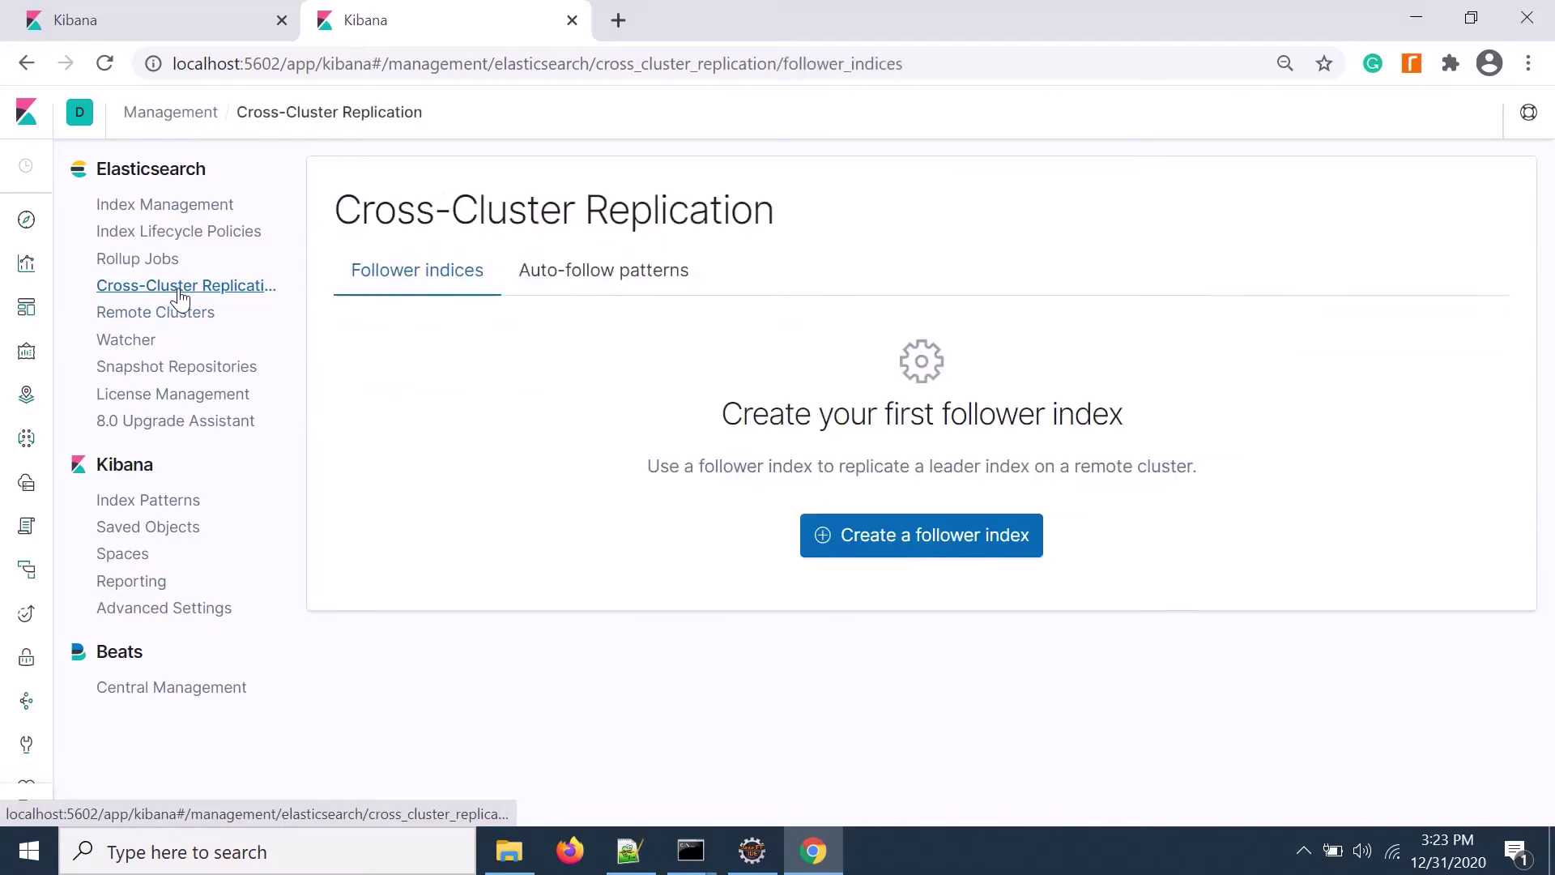
click(891, 547)
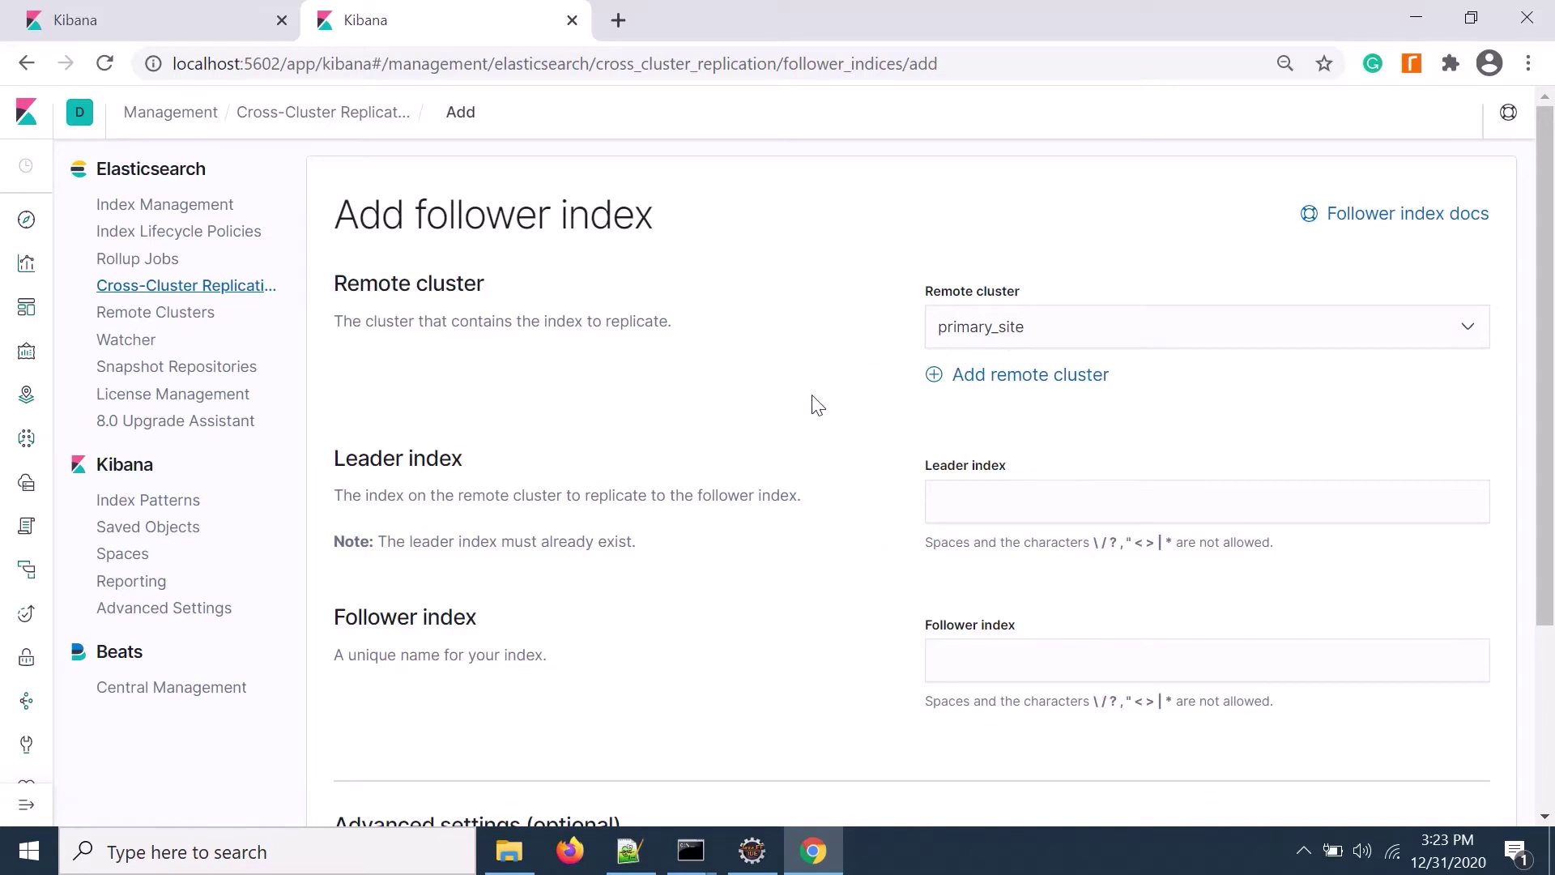
scroll(767, 389, down, 1)
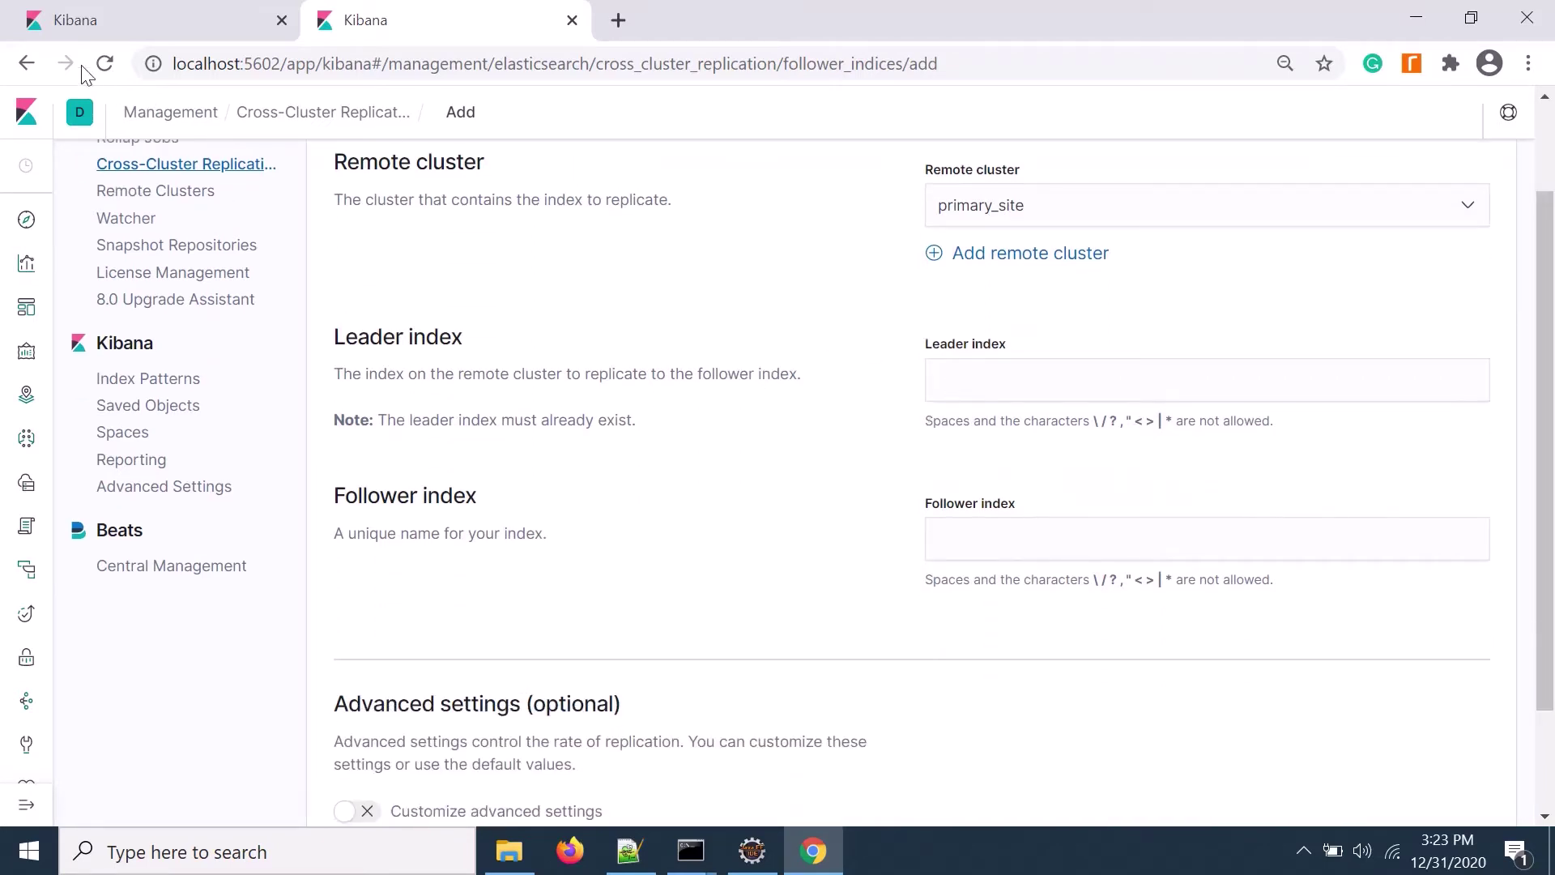
click(111, 16)
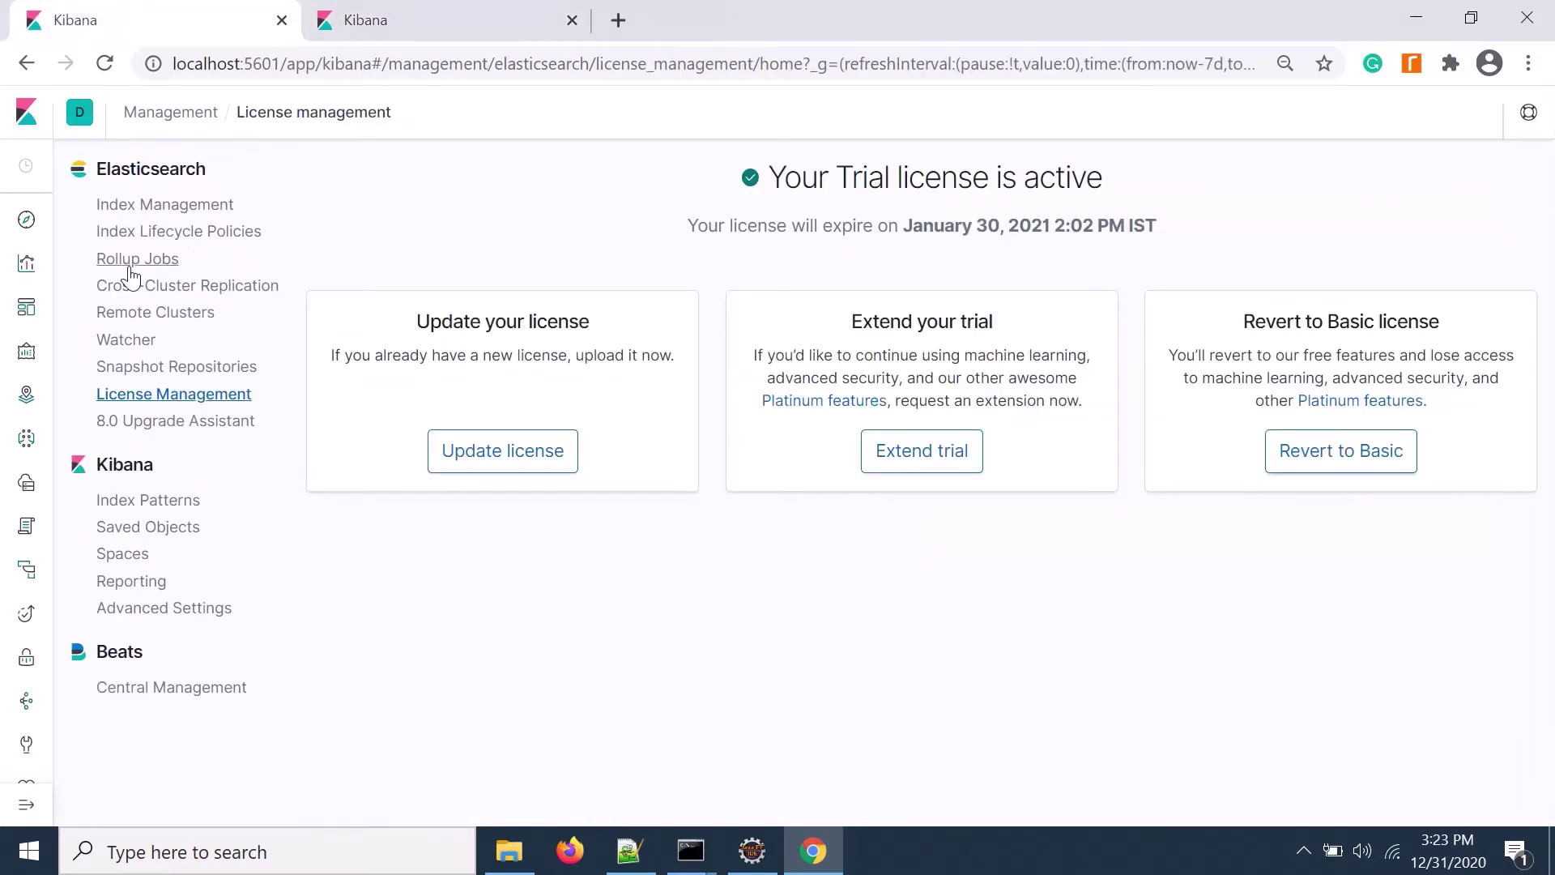
click(134, 208)
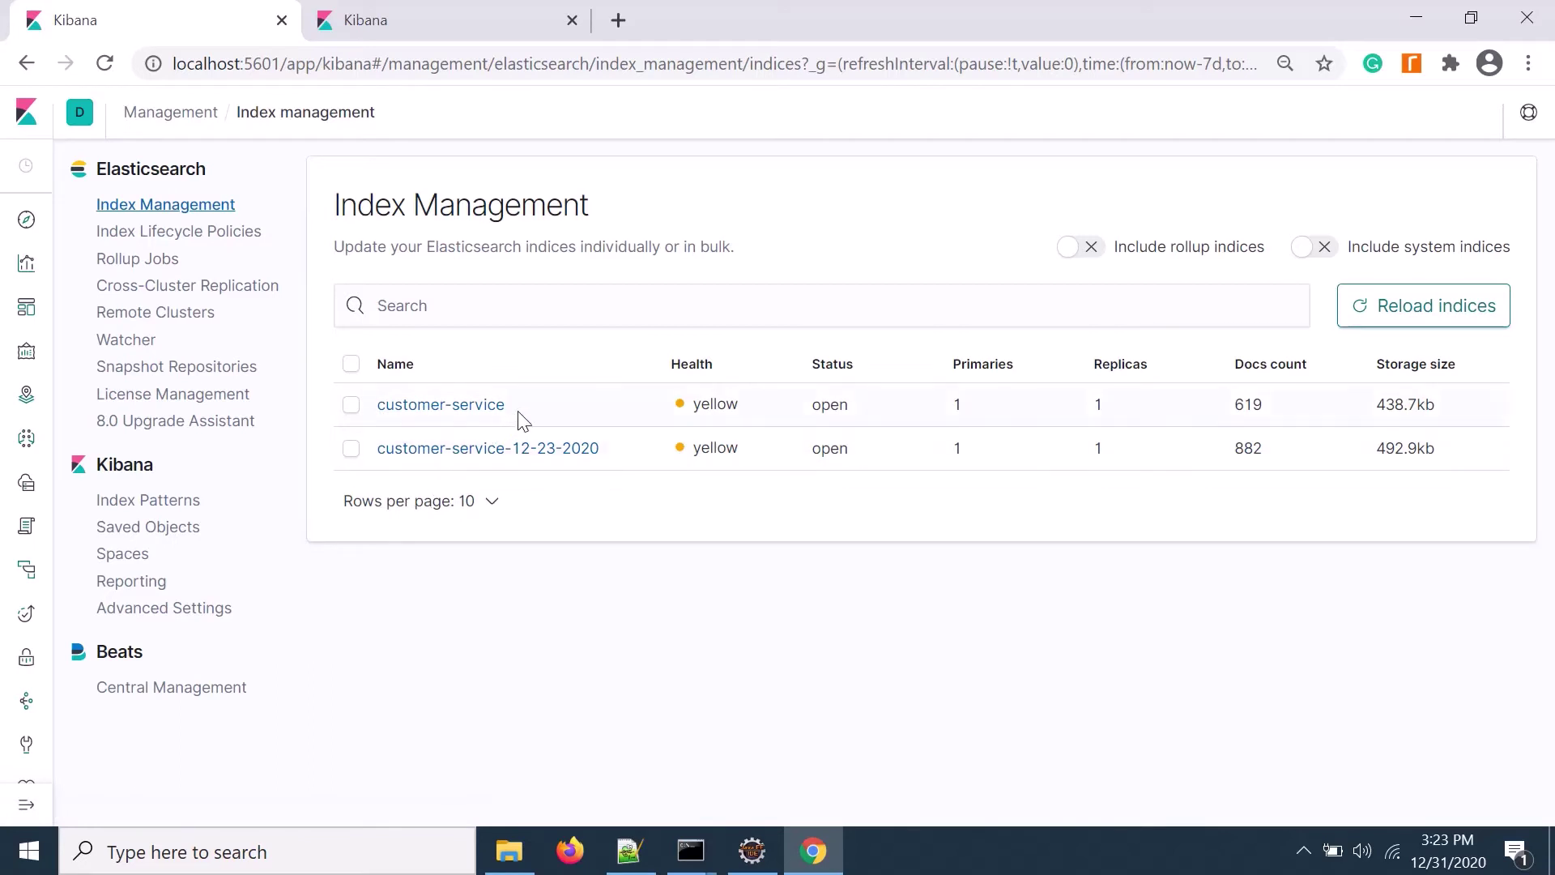
drag(517, 405, 372, 402)
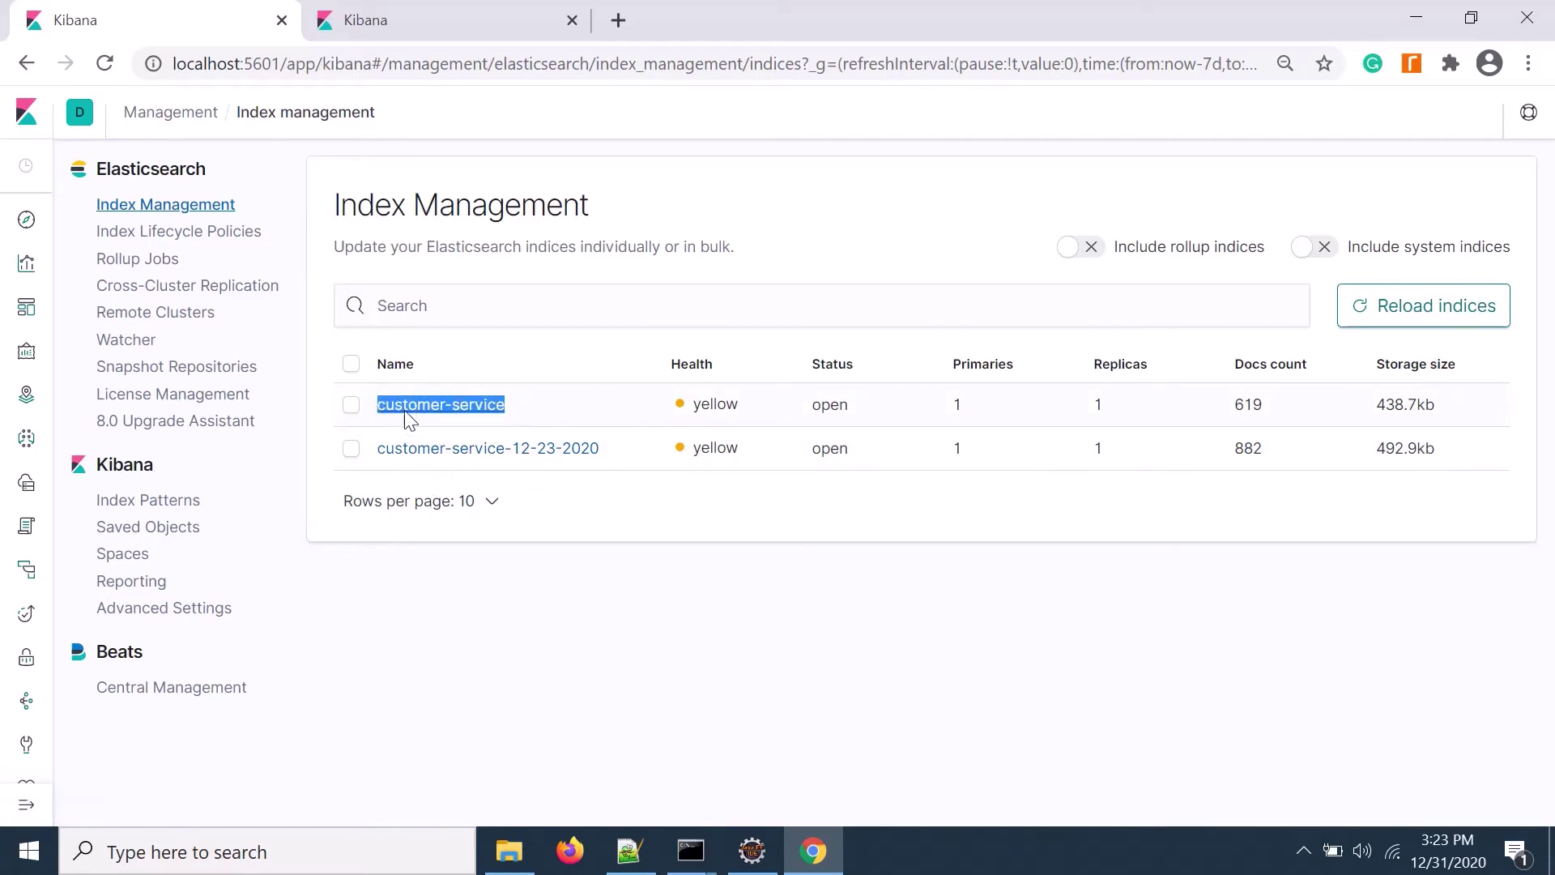
right_click(396, 413)
click(441, 424)
Enter customer-service as leader index and customer-service-replica as follower index.
click(405, 30)
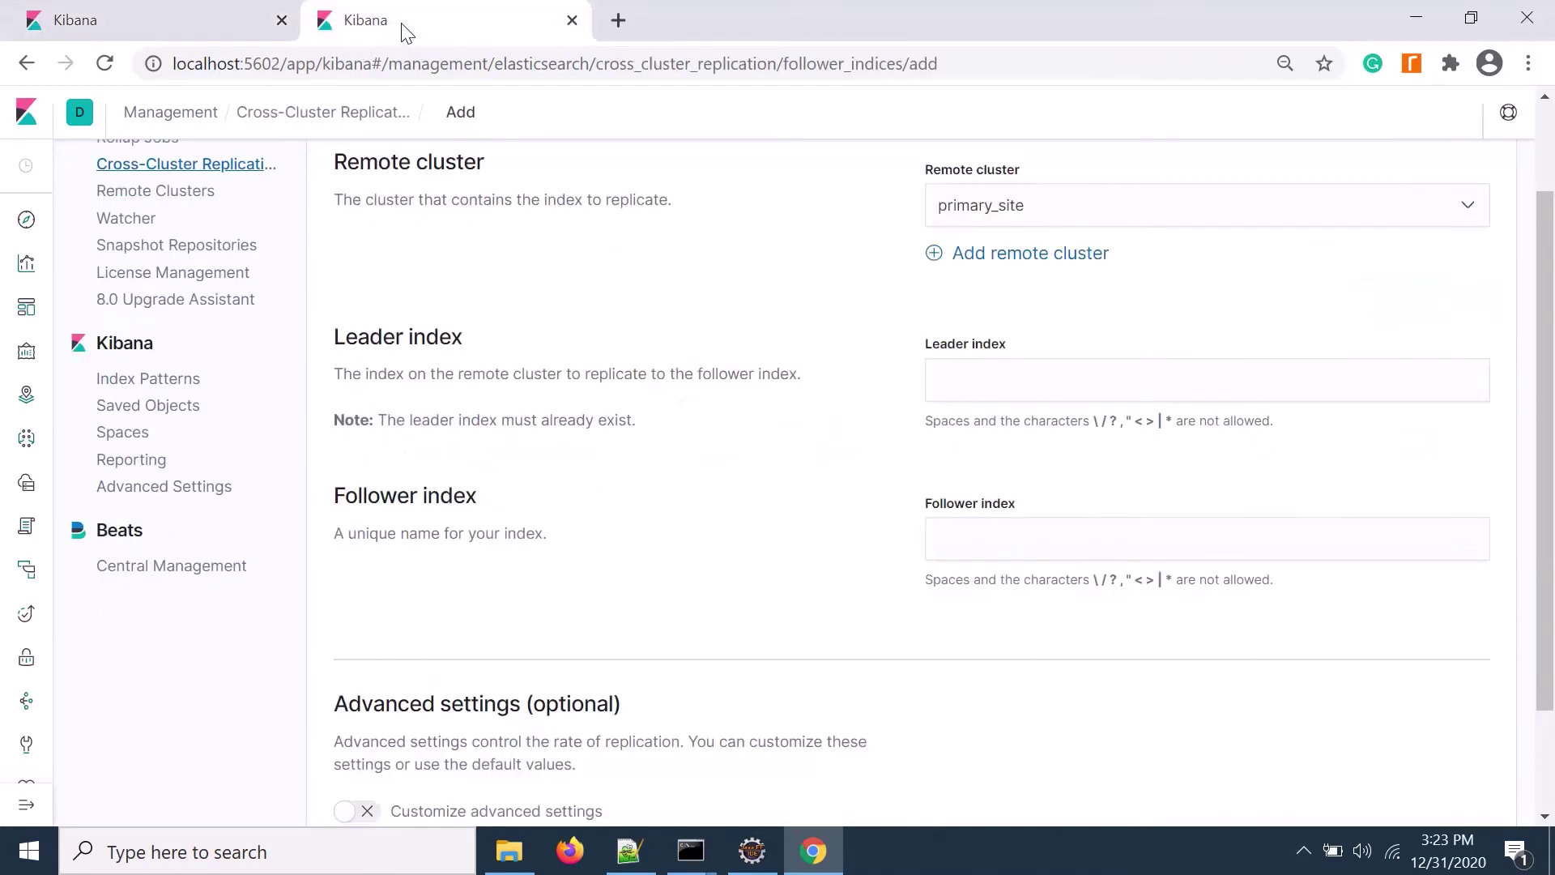
click(996, 377)
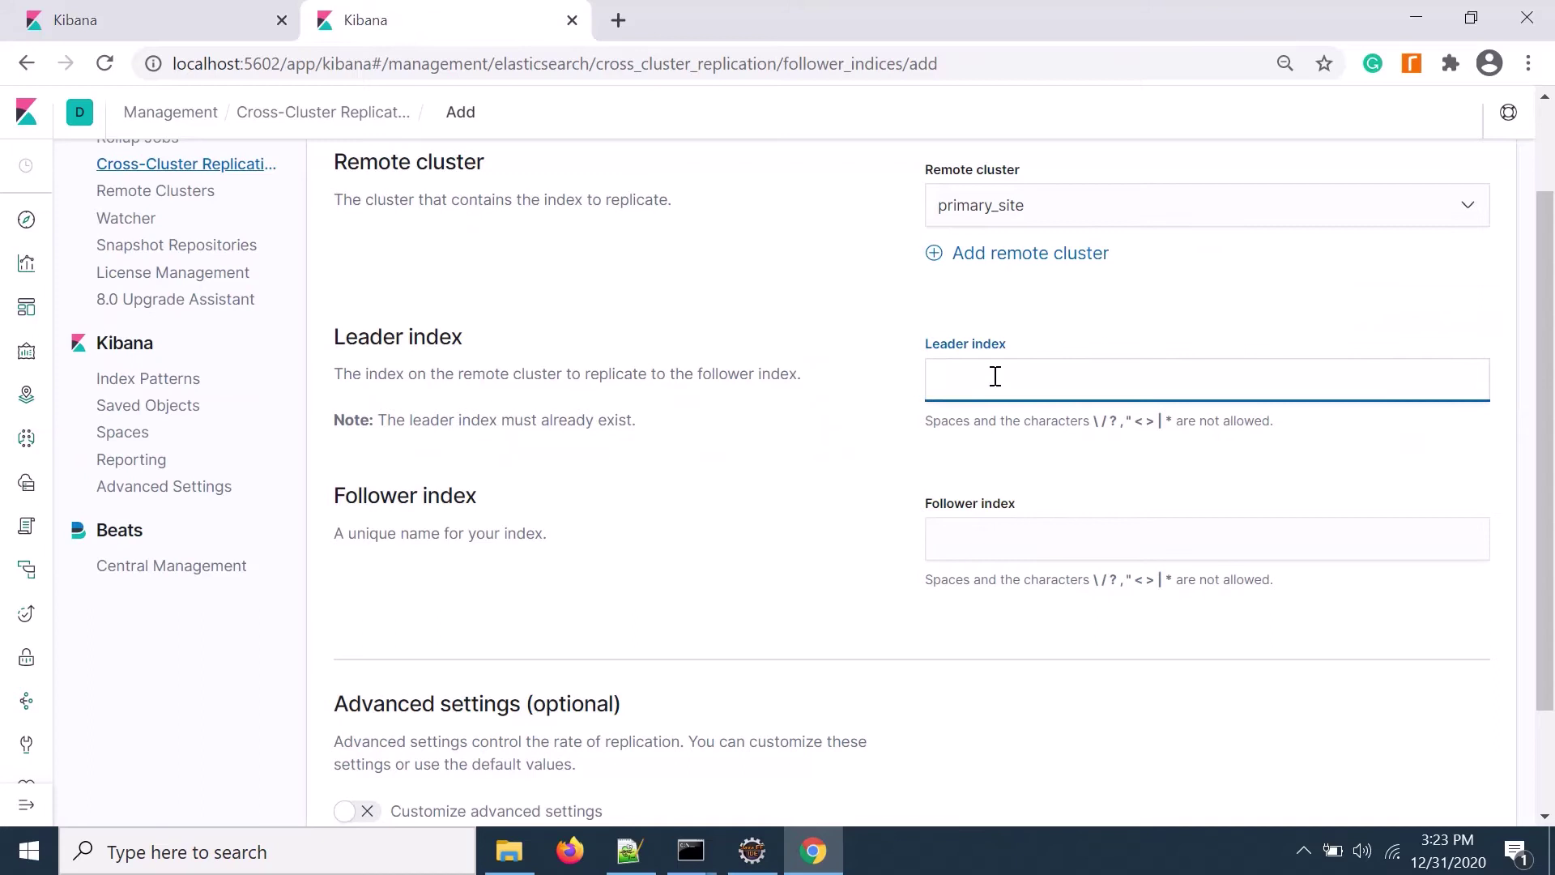
key(ctrl+v)
scroll(229, 232, up, 2)
scroll(580, 376, down, 3)
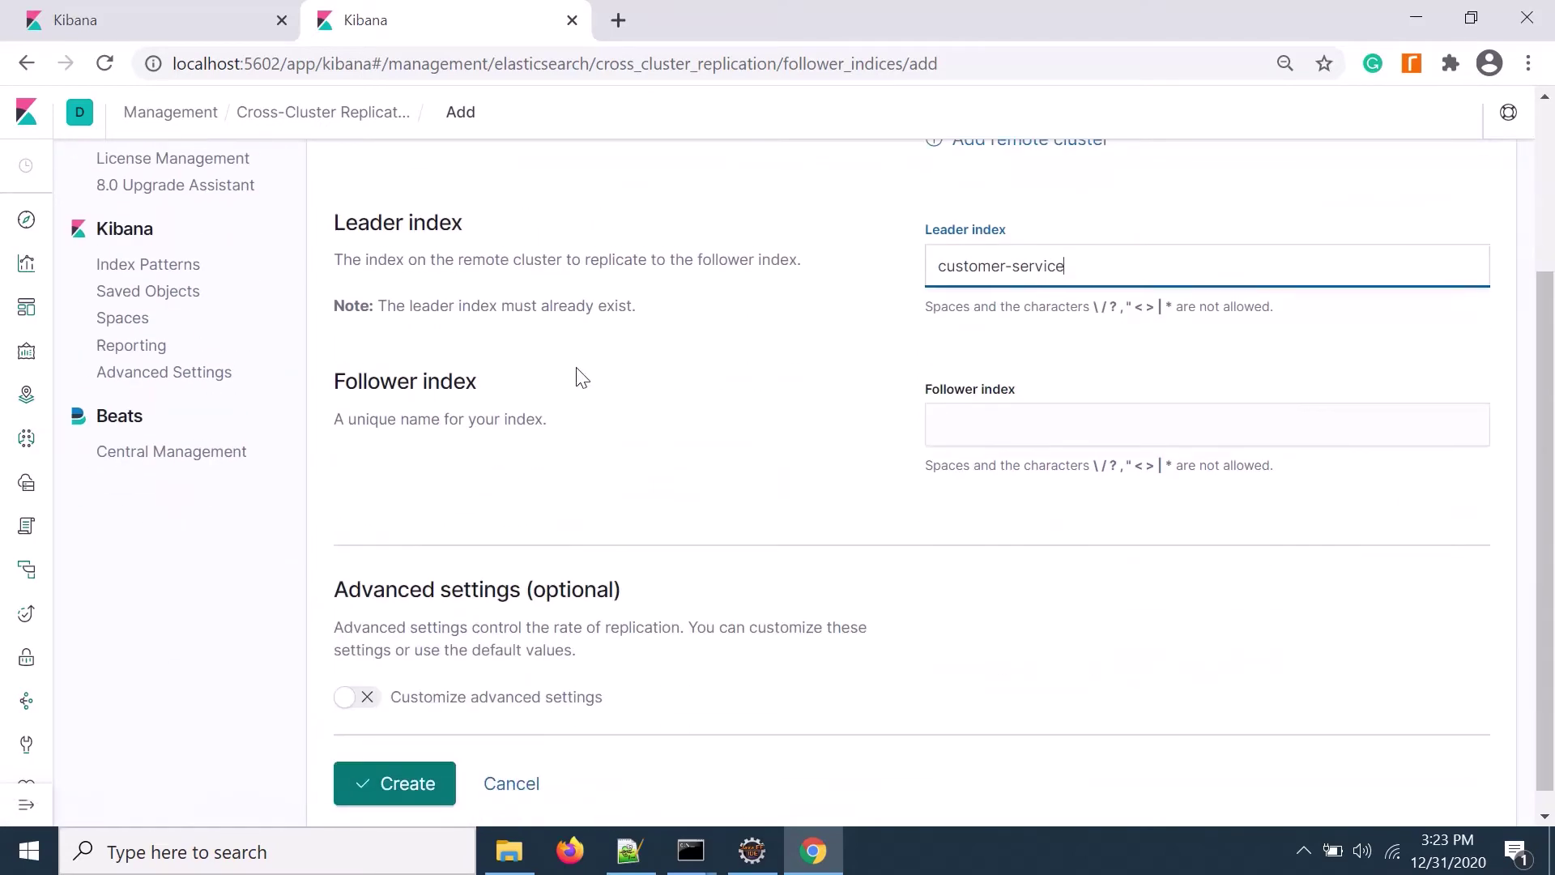
click(957, 412)
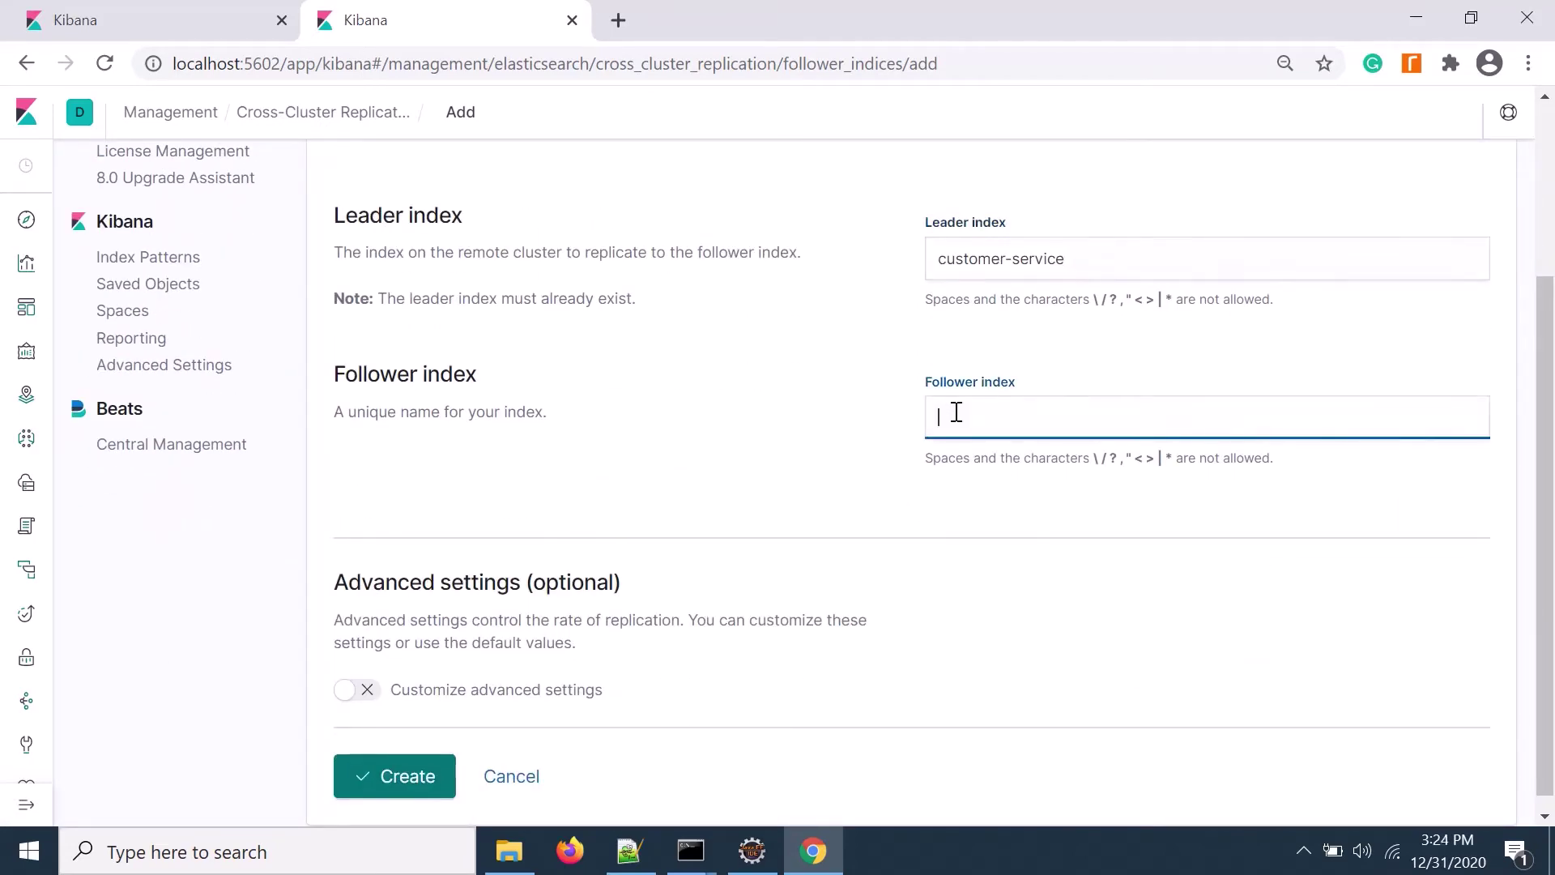
key(ctrl+v)
text(-repl)
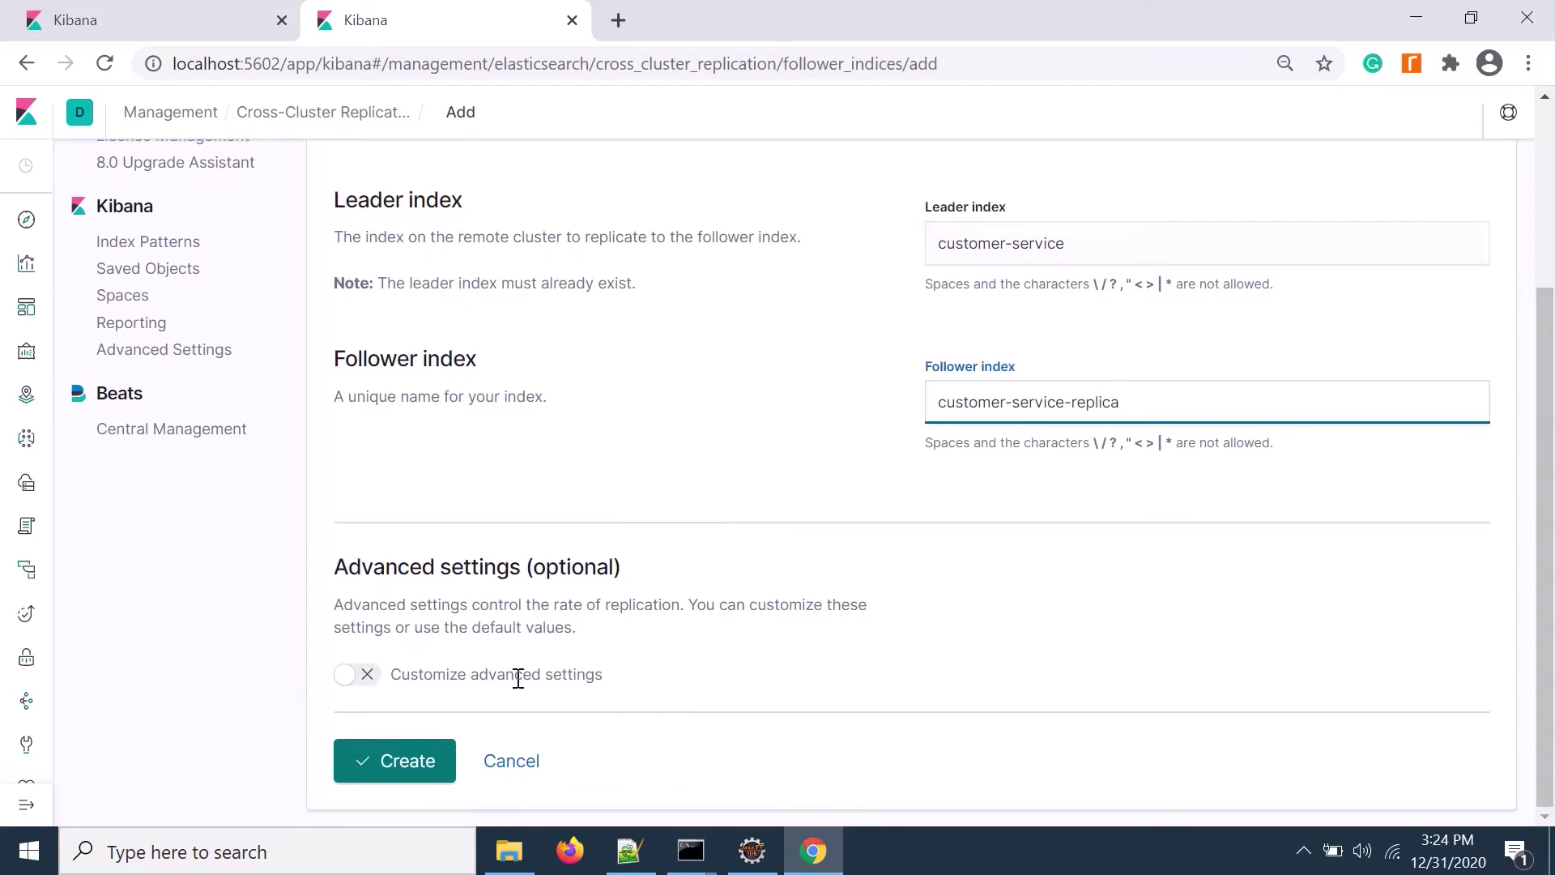
click(363, 678)
scroll(708, 535, down, 12)
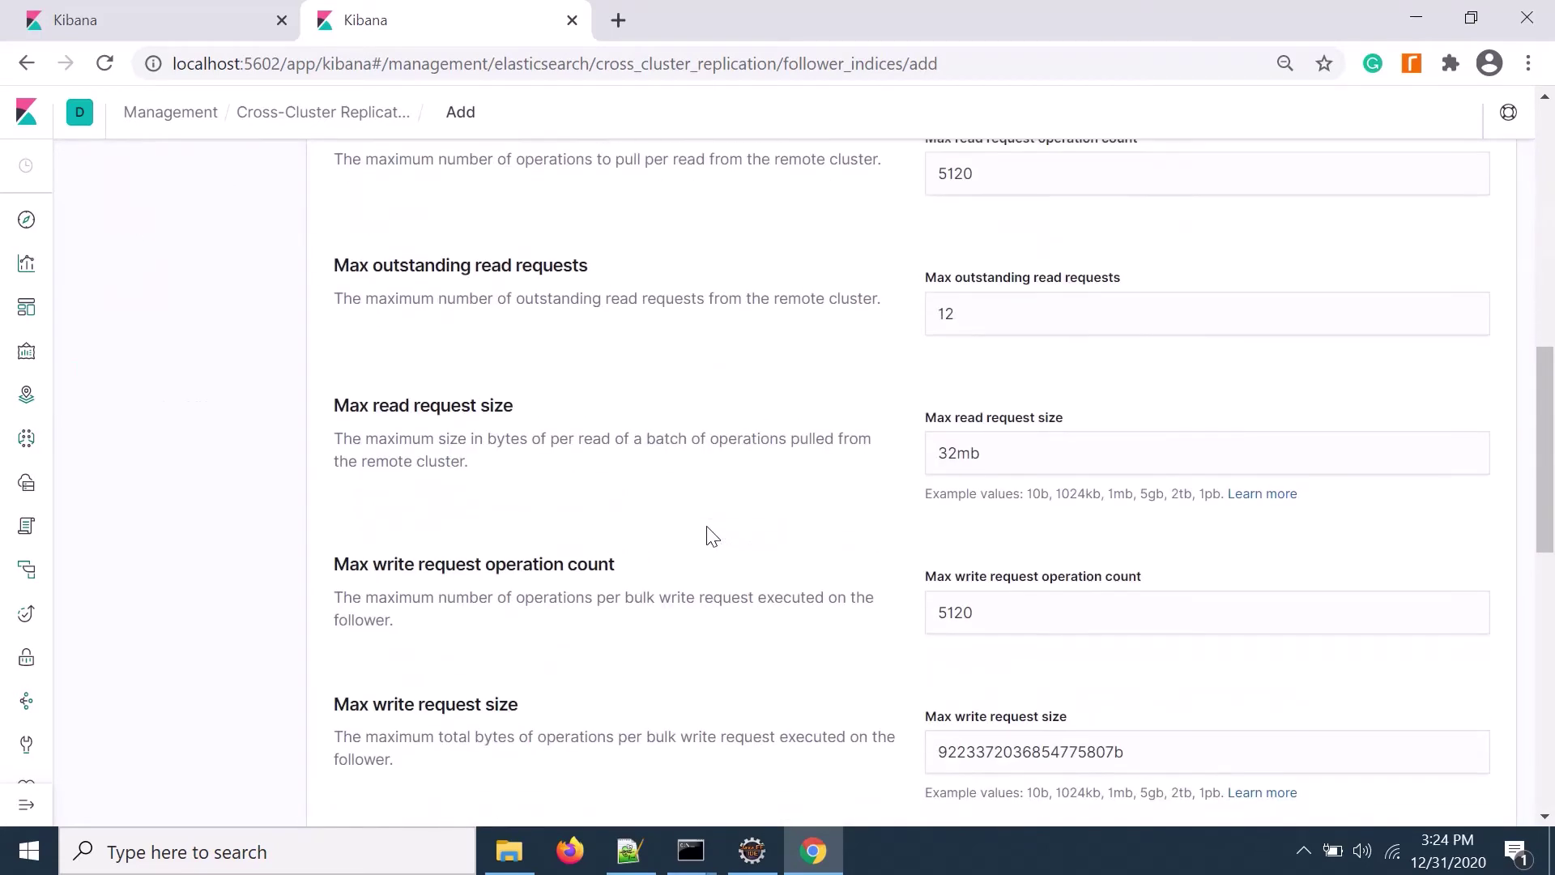
scroll(708, 535, down, 6)
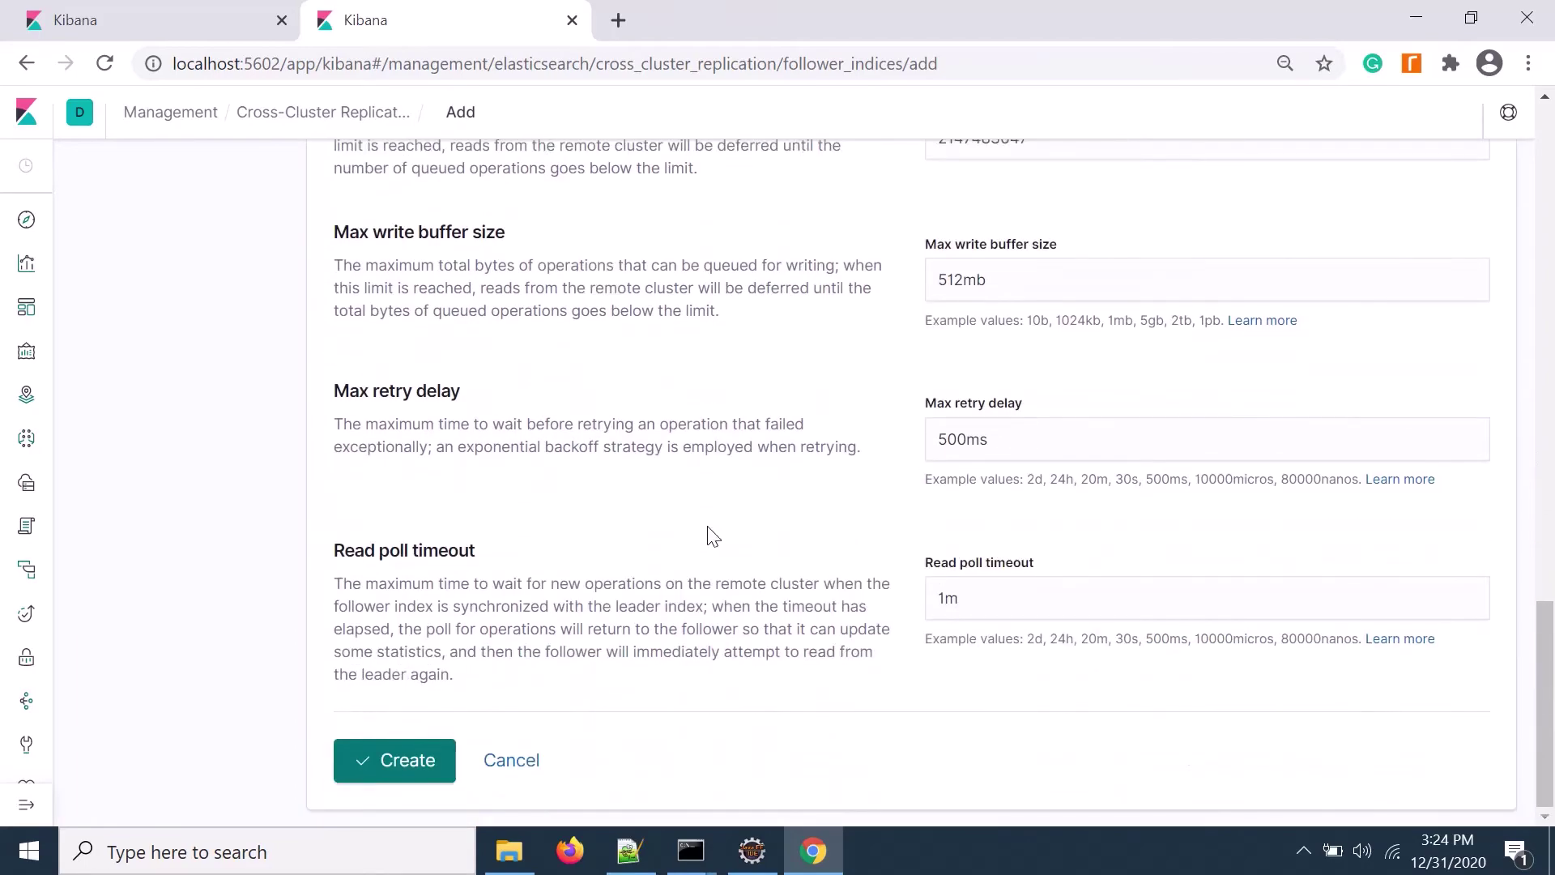
scroll(711, 535, up, 17)
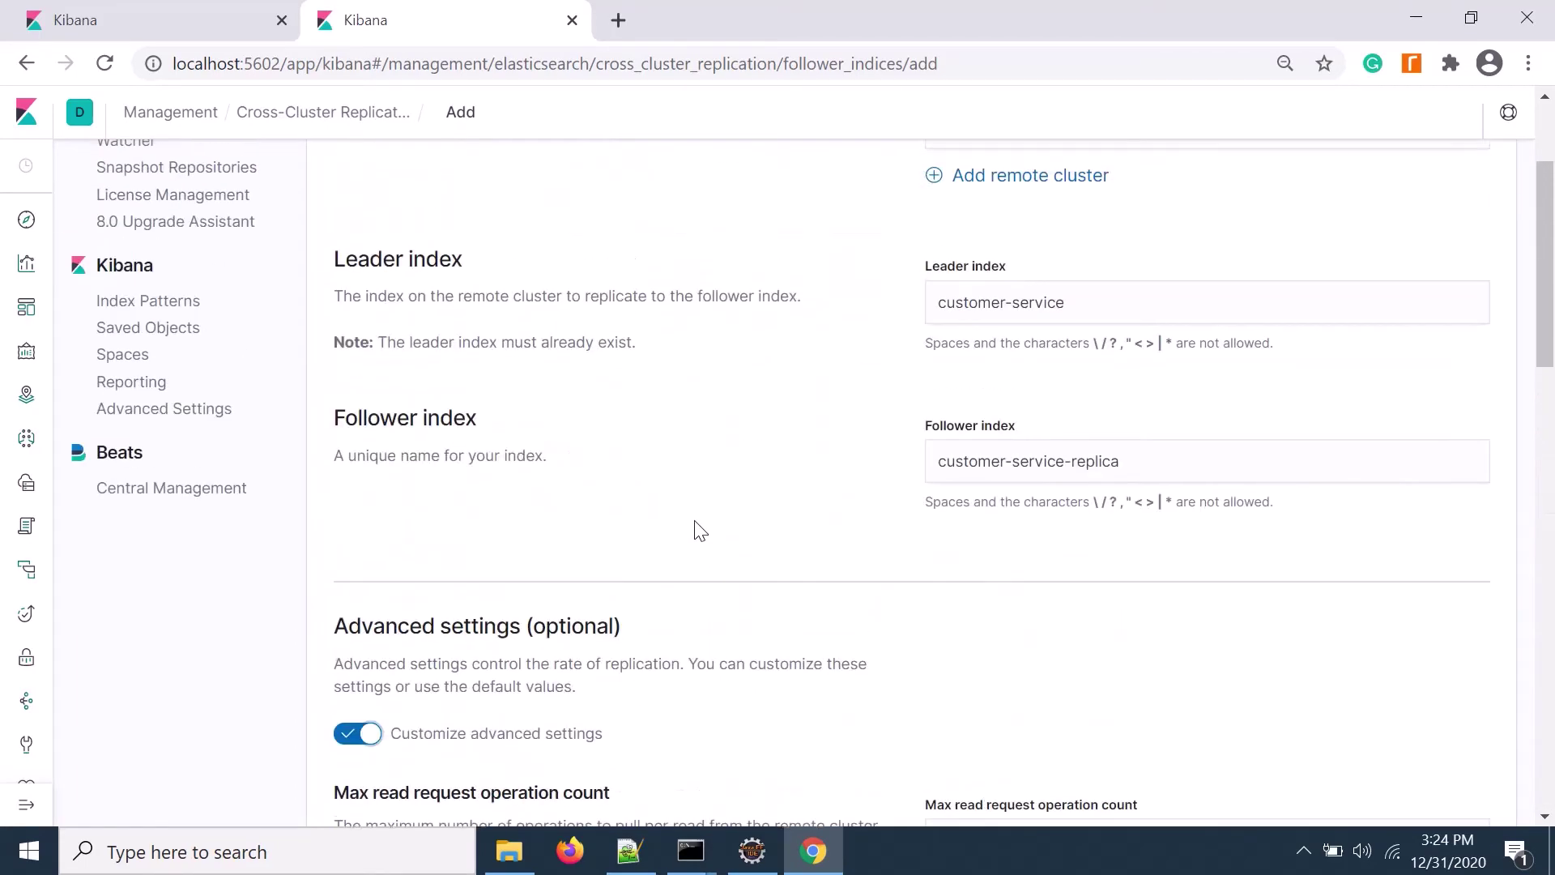
click(350, 614)
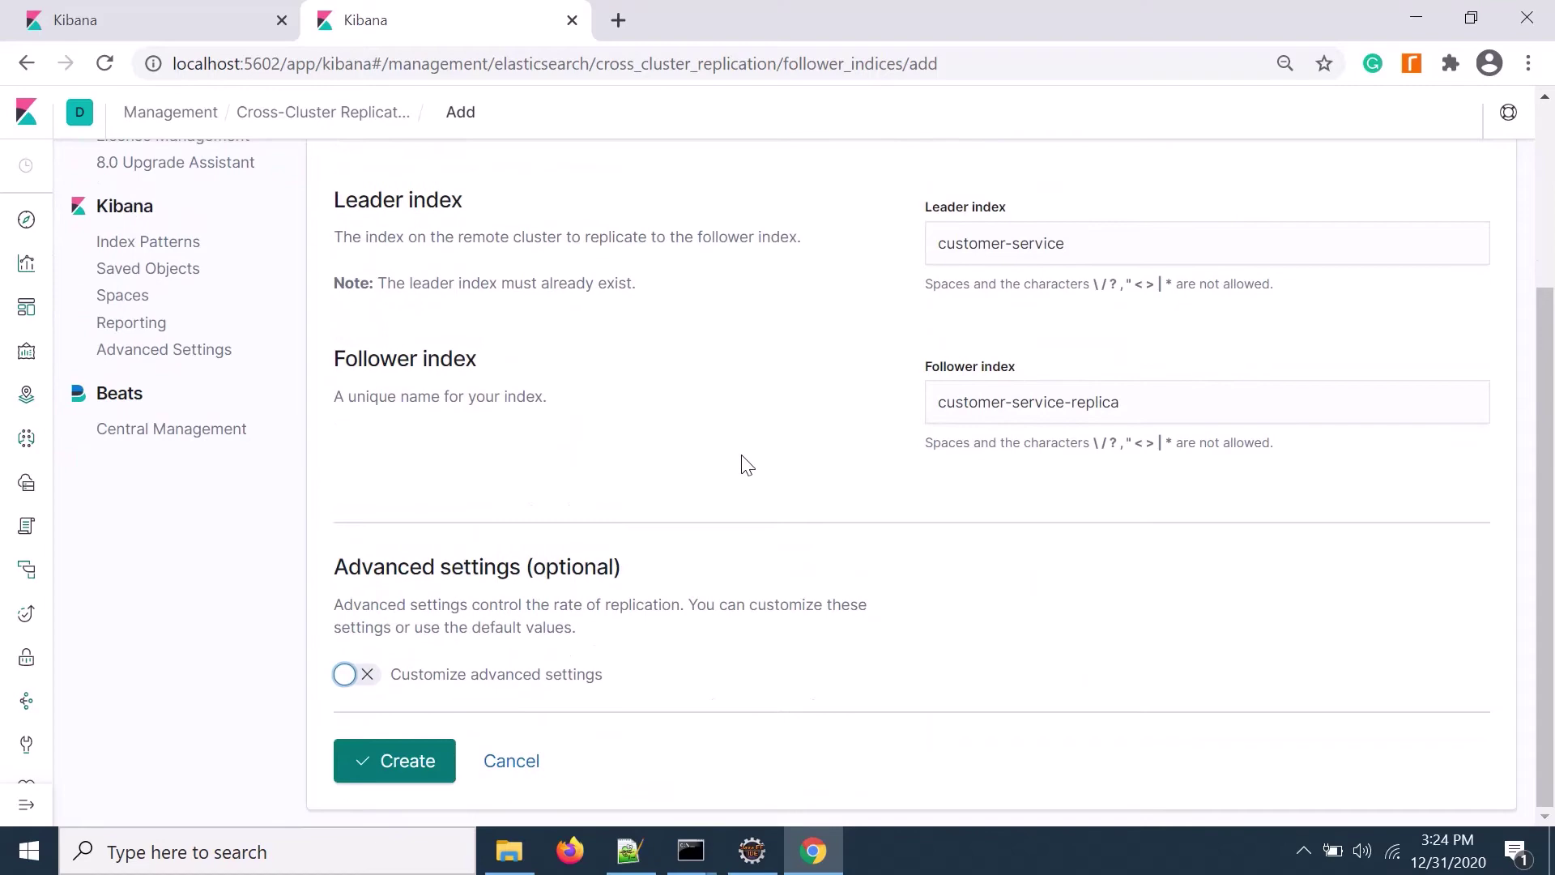
Create the customer-service-replica follower and resume its replication so it shows Active.
click(393, 764)
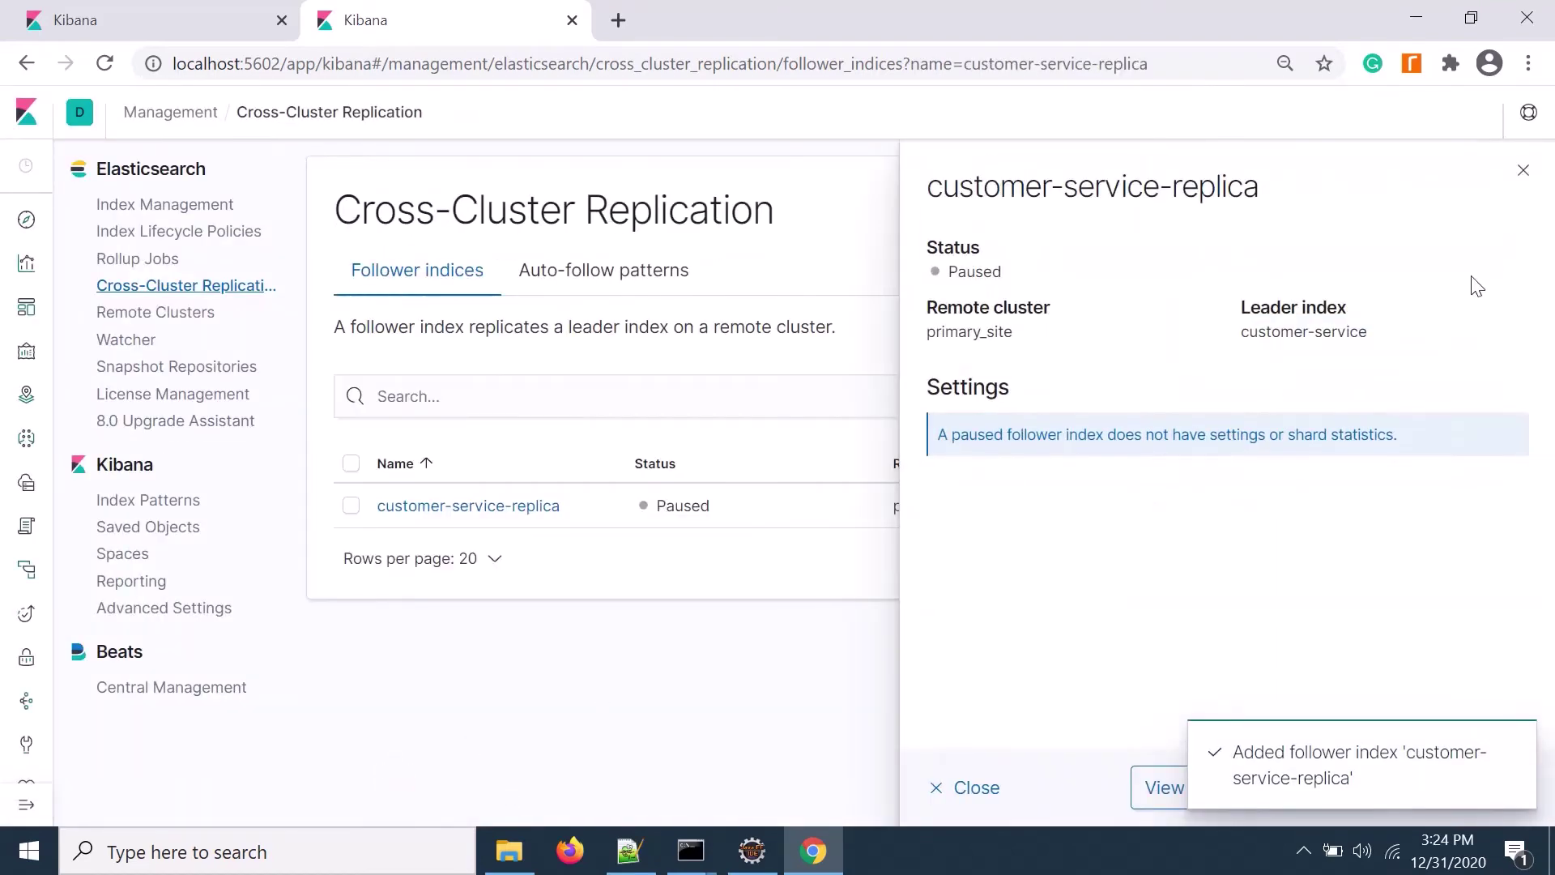
click(1523, 170)
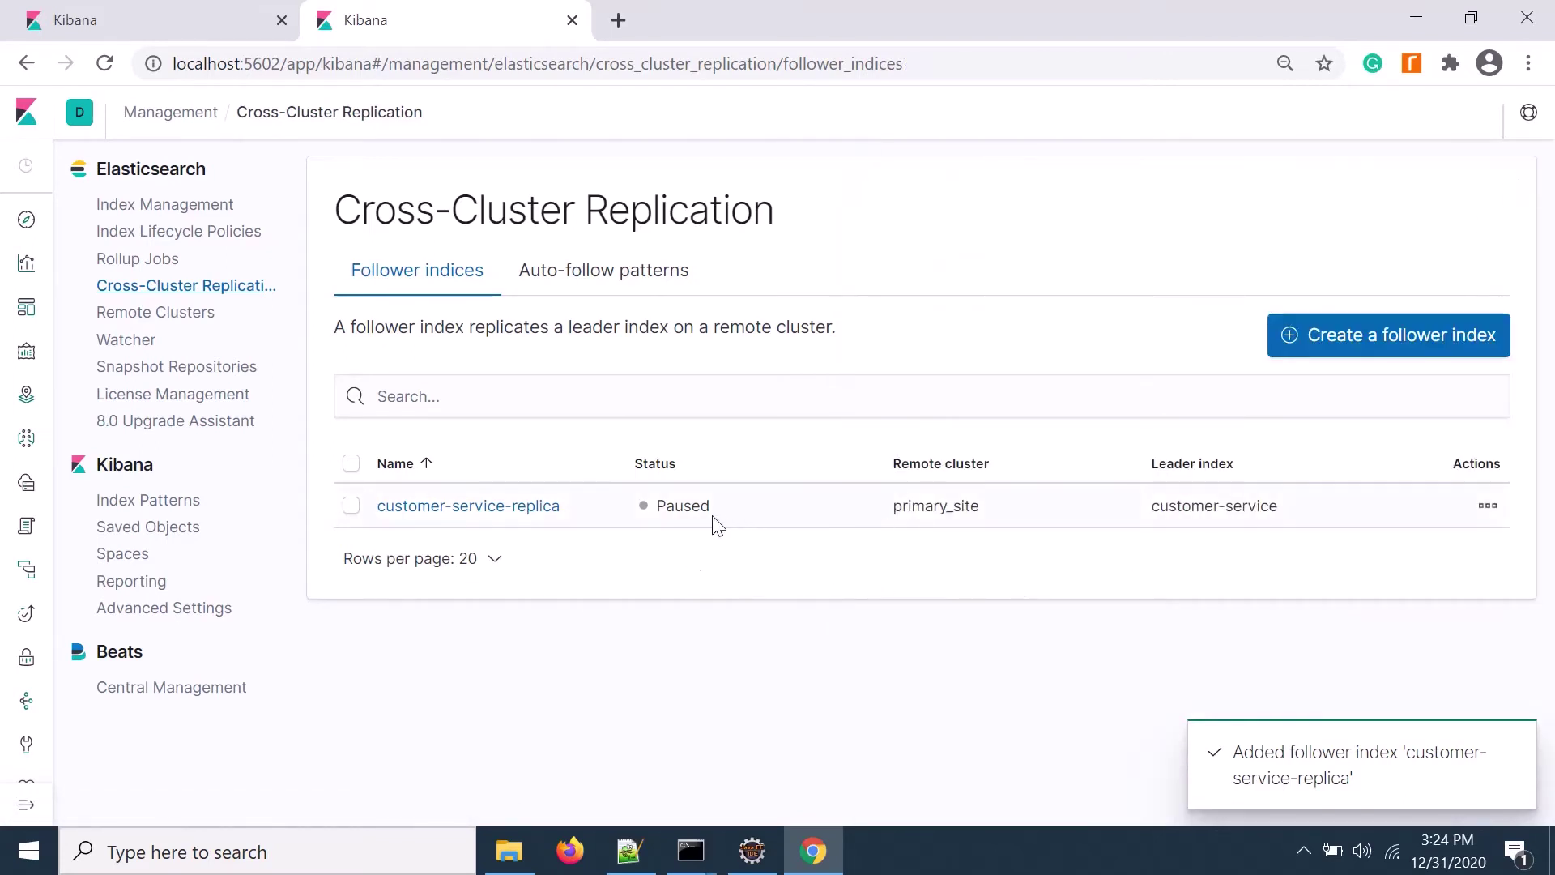
click(1488, 507)
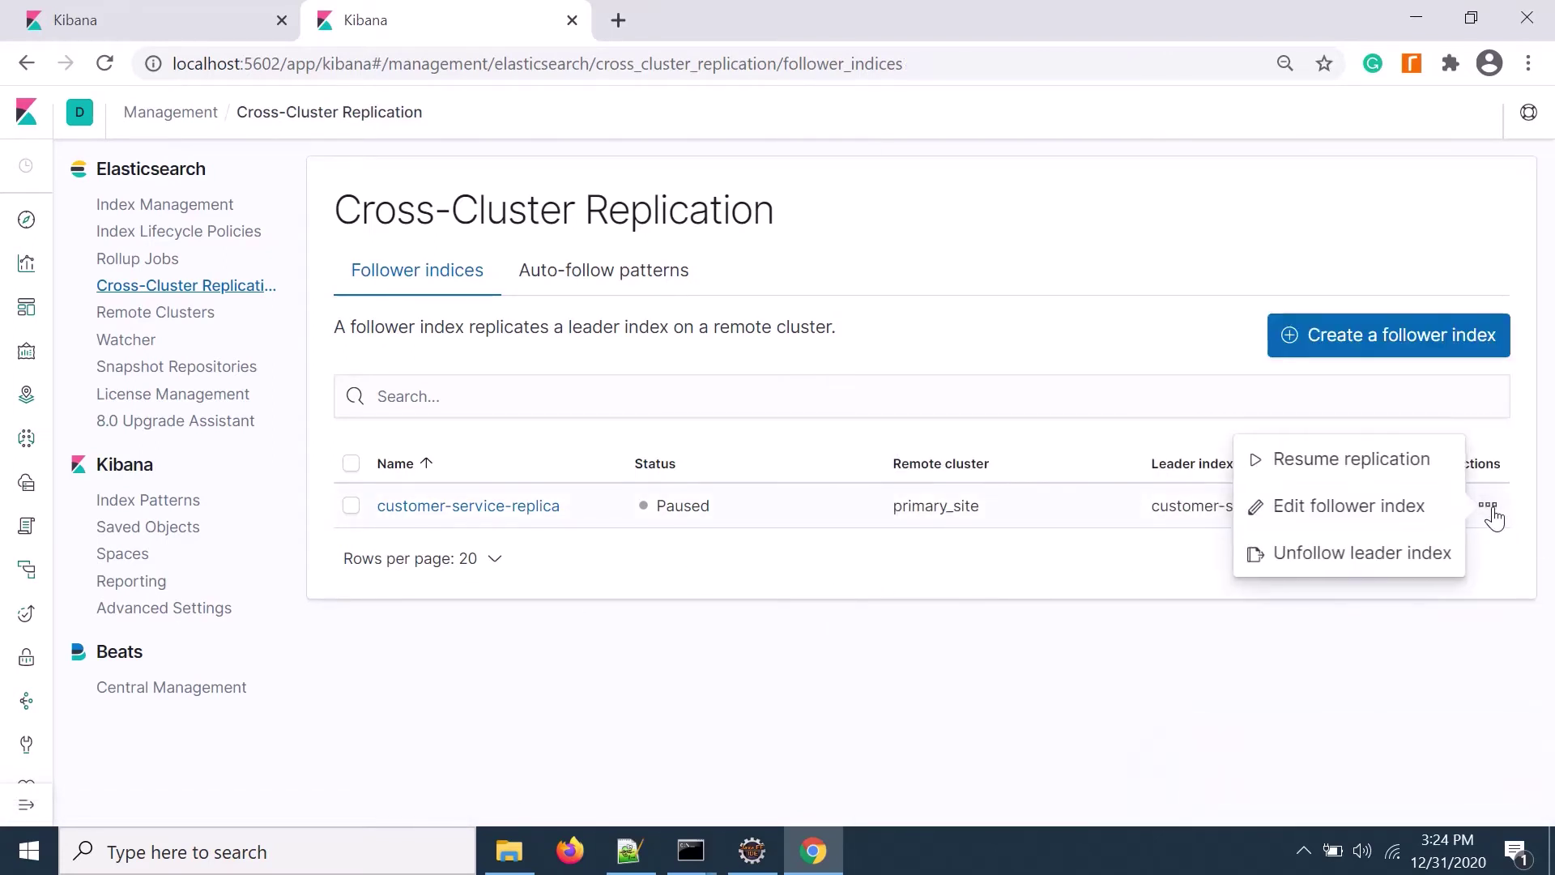
click(1359, 463)
click(1081, 528)
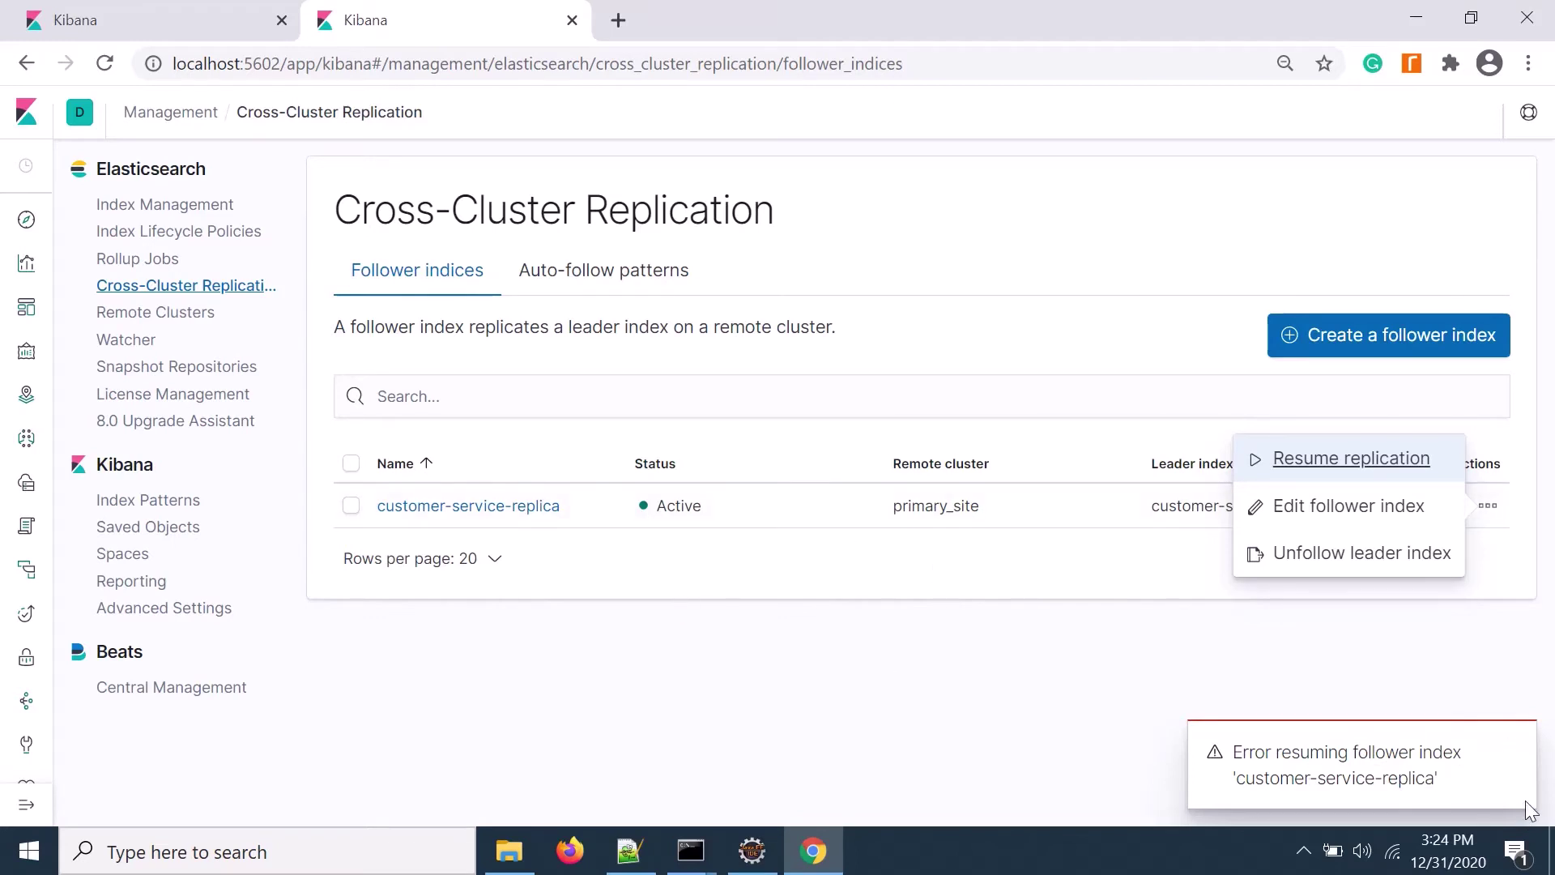
click(1514, 756)
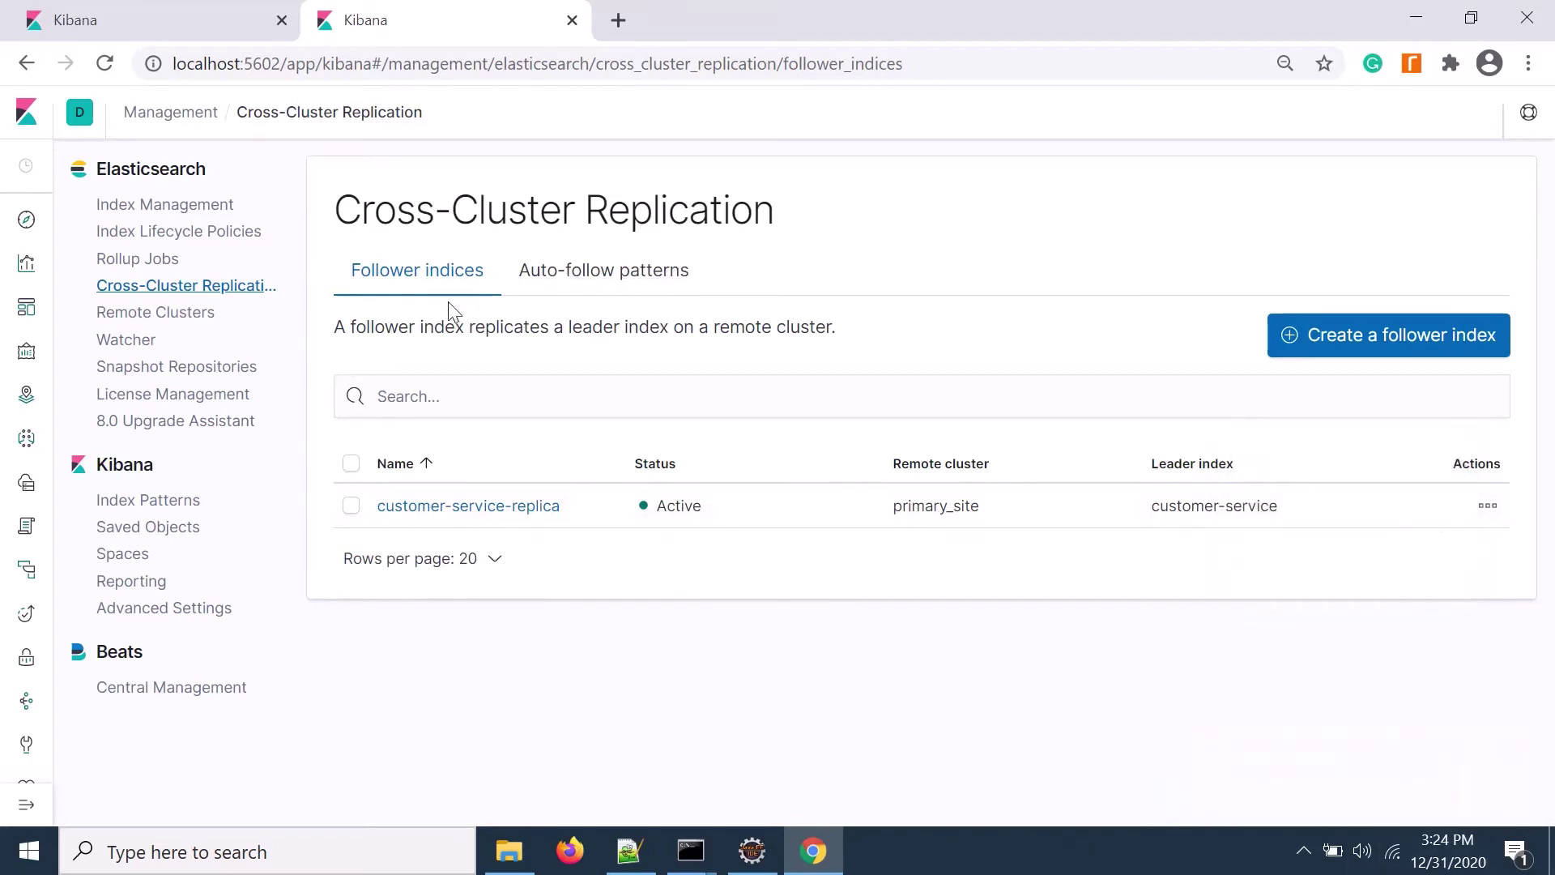
Check the secondary's customer-service-replica index against the primary's 619 document count.
click(569, 277)
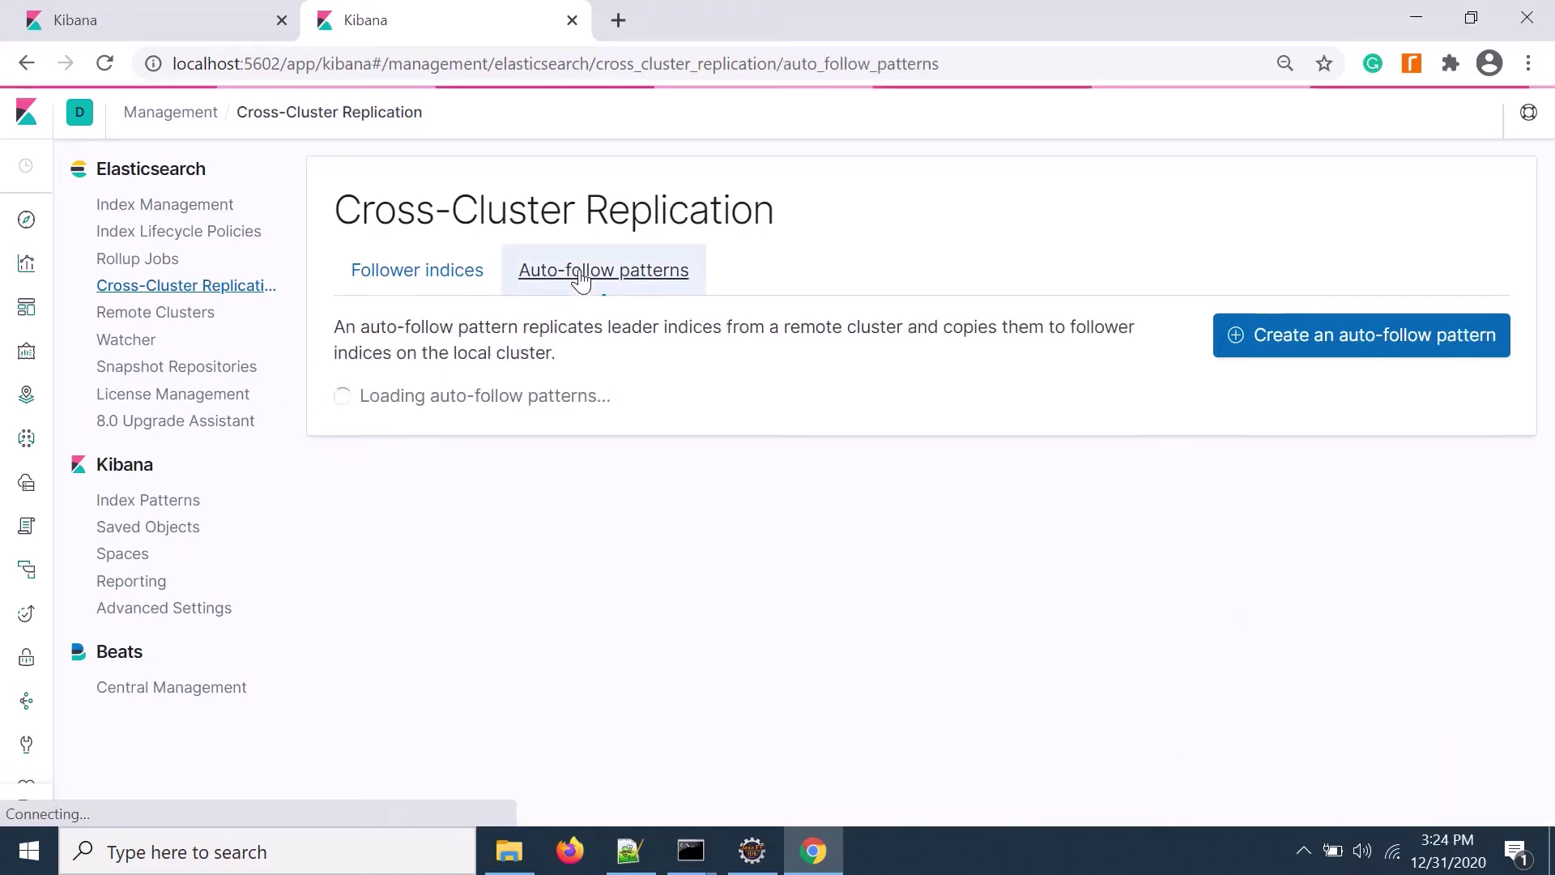
click(386, 276)
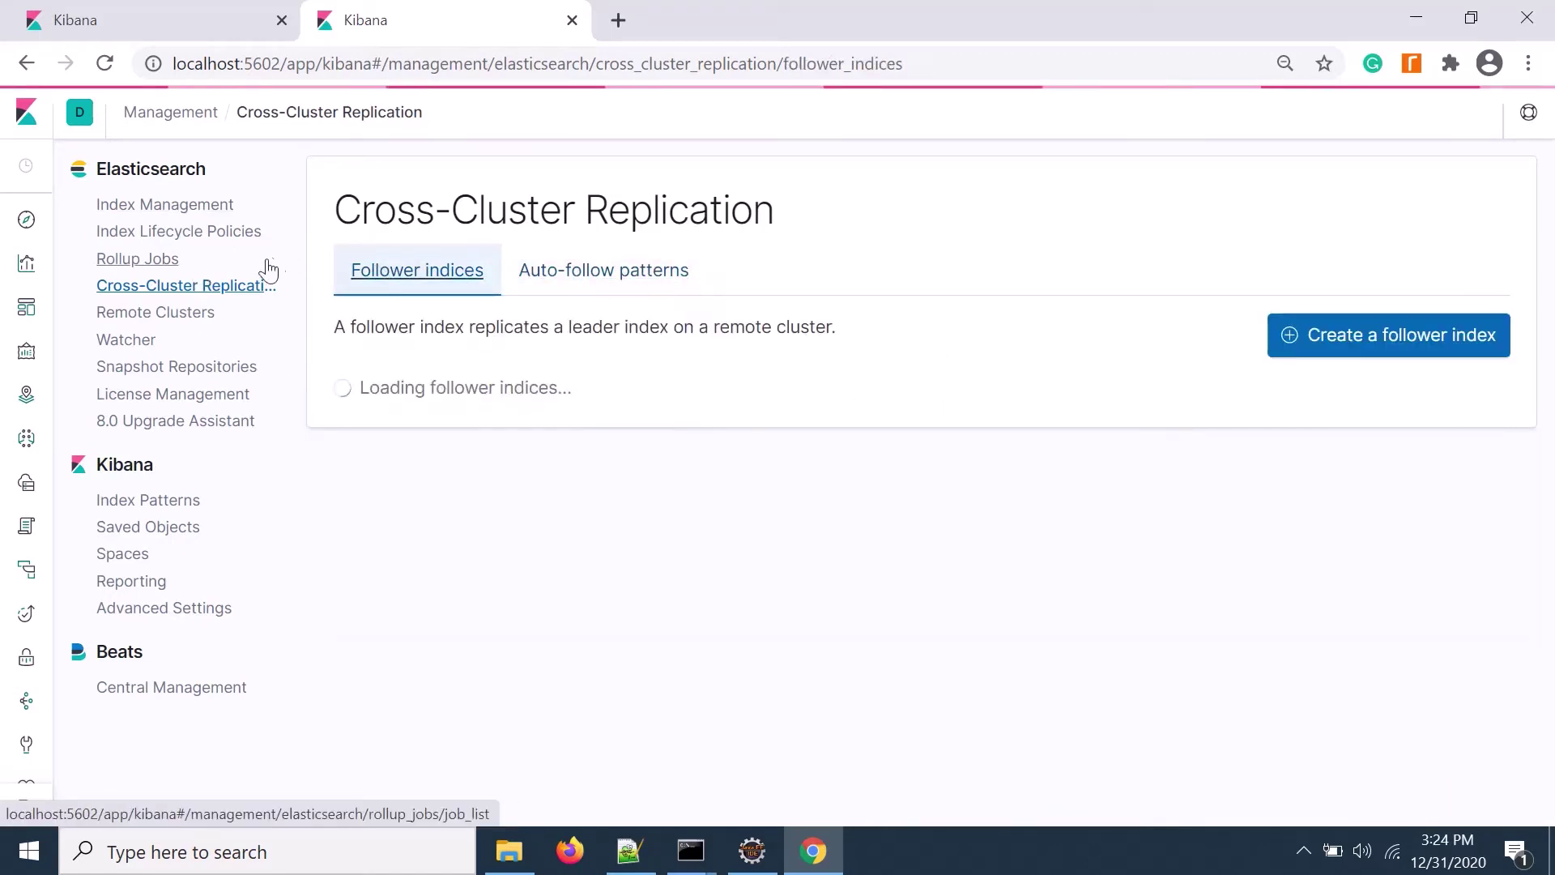
click(145, 207)
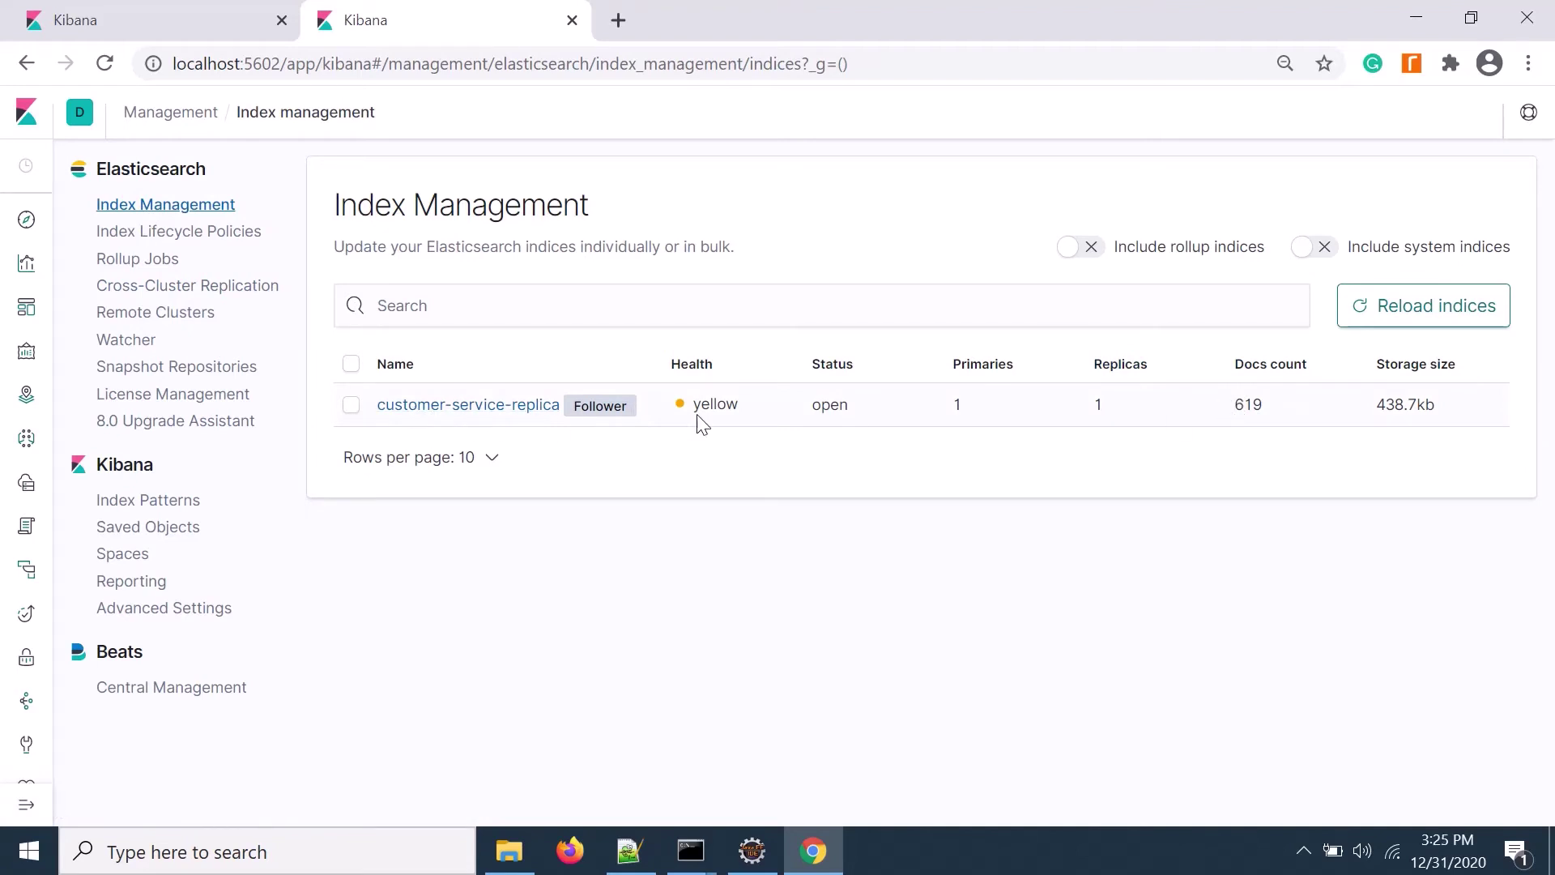
click(128, 27)
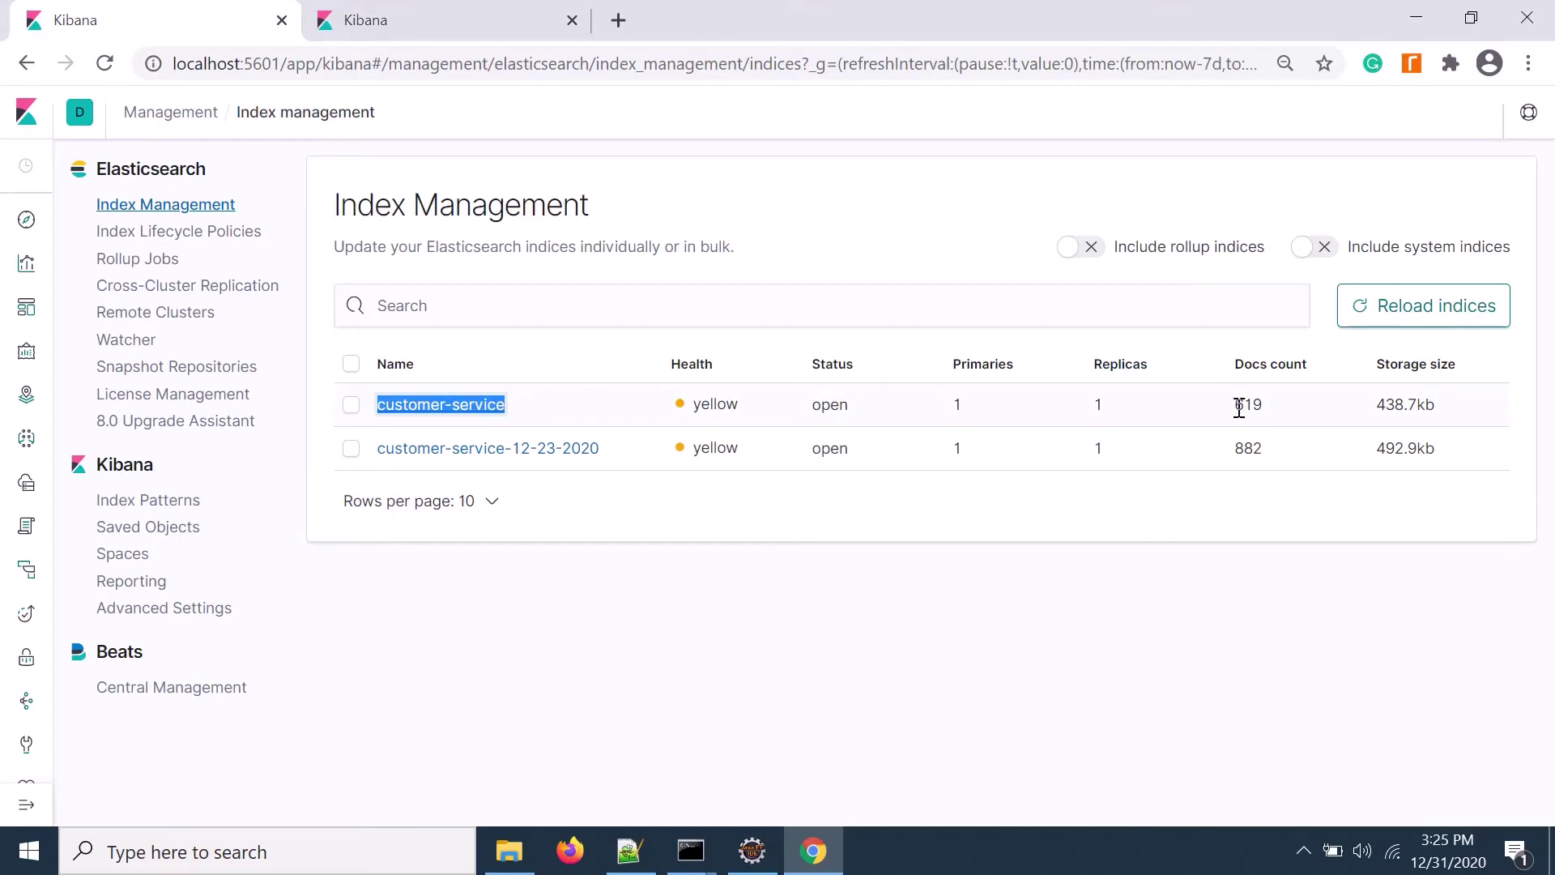
drag(1236, 407, 1267, 408)
click(445, 26)
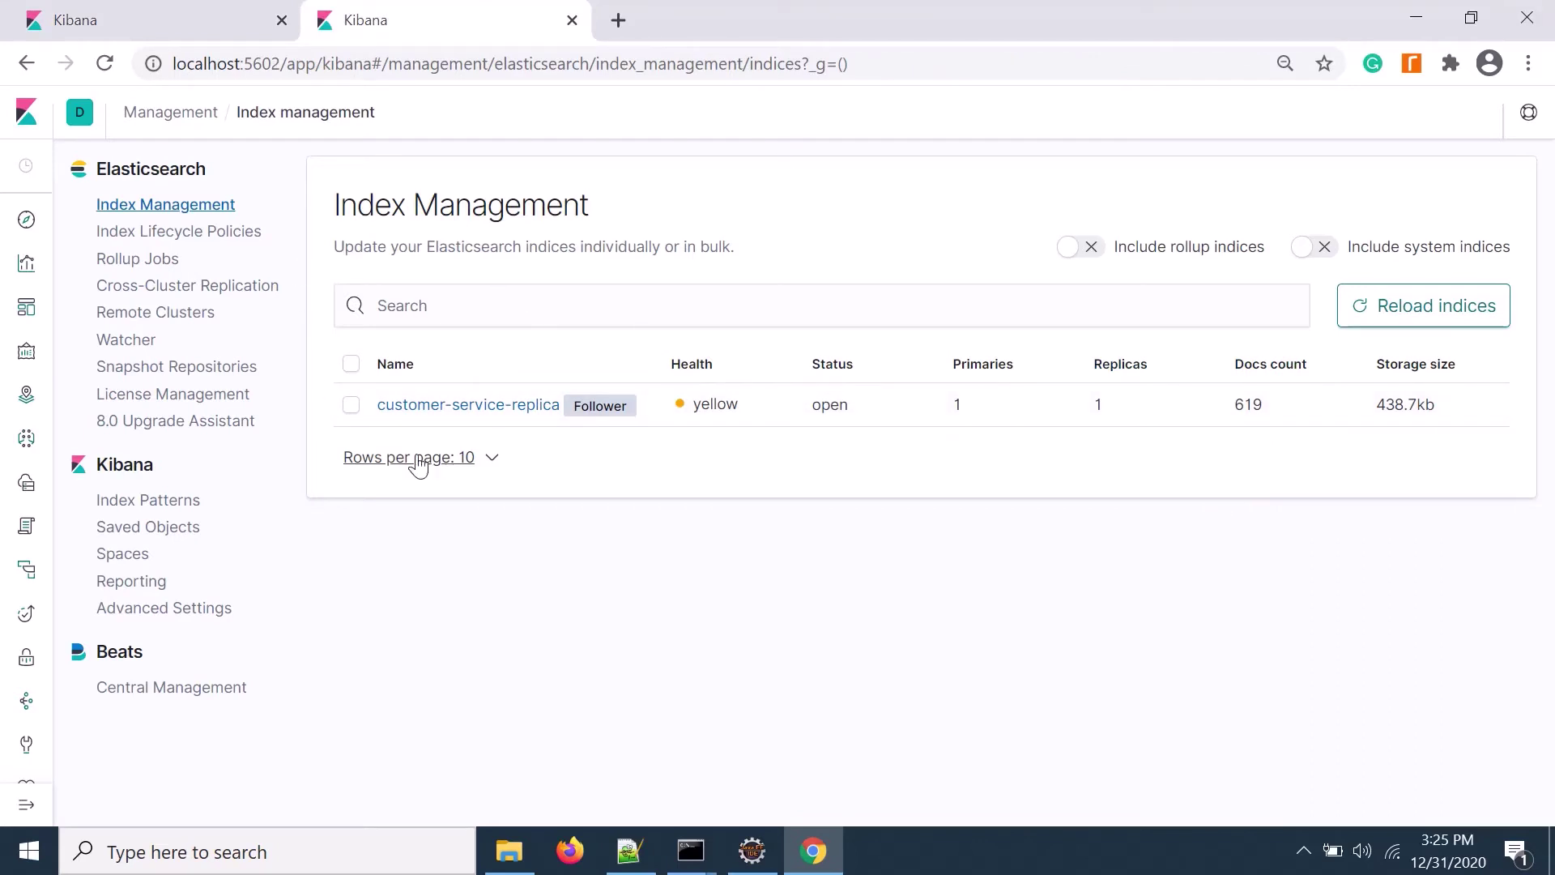
Copy the customer-service-12-23-2020 index name from the primary's Index Management.
click(95, 24)
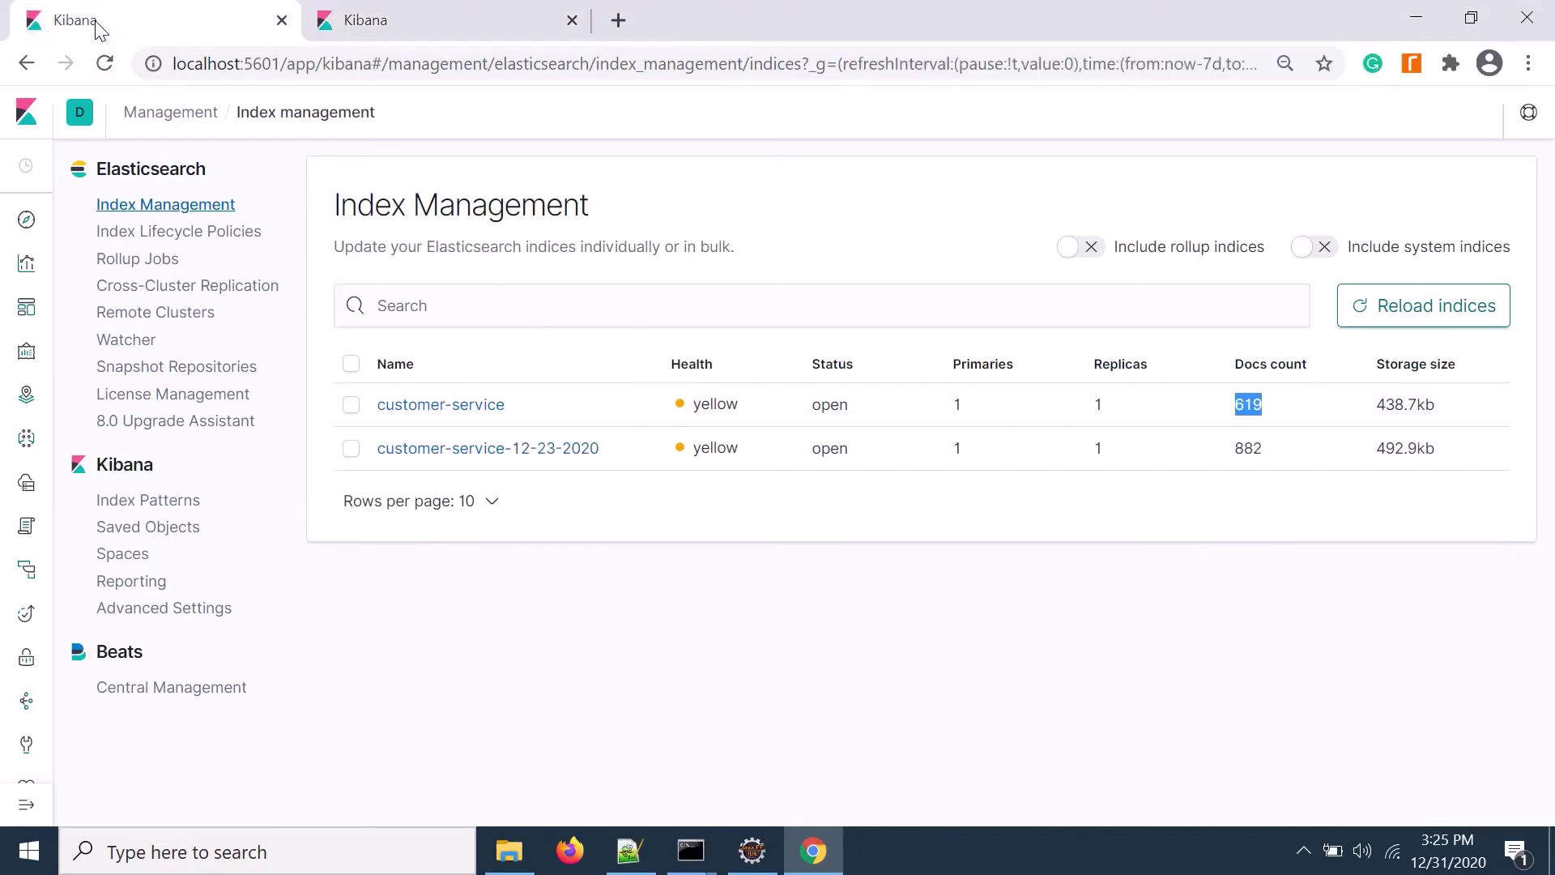
drag(615, 451, 379, 455)
right_click(387, 452)
click(449, 478)
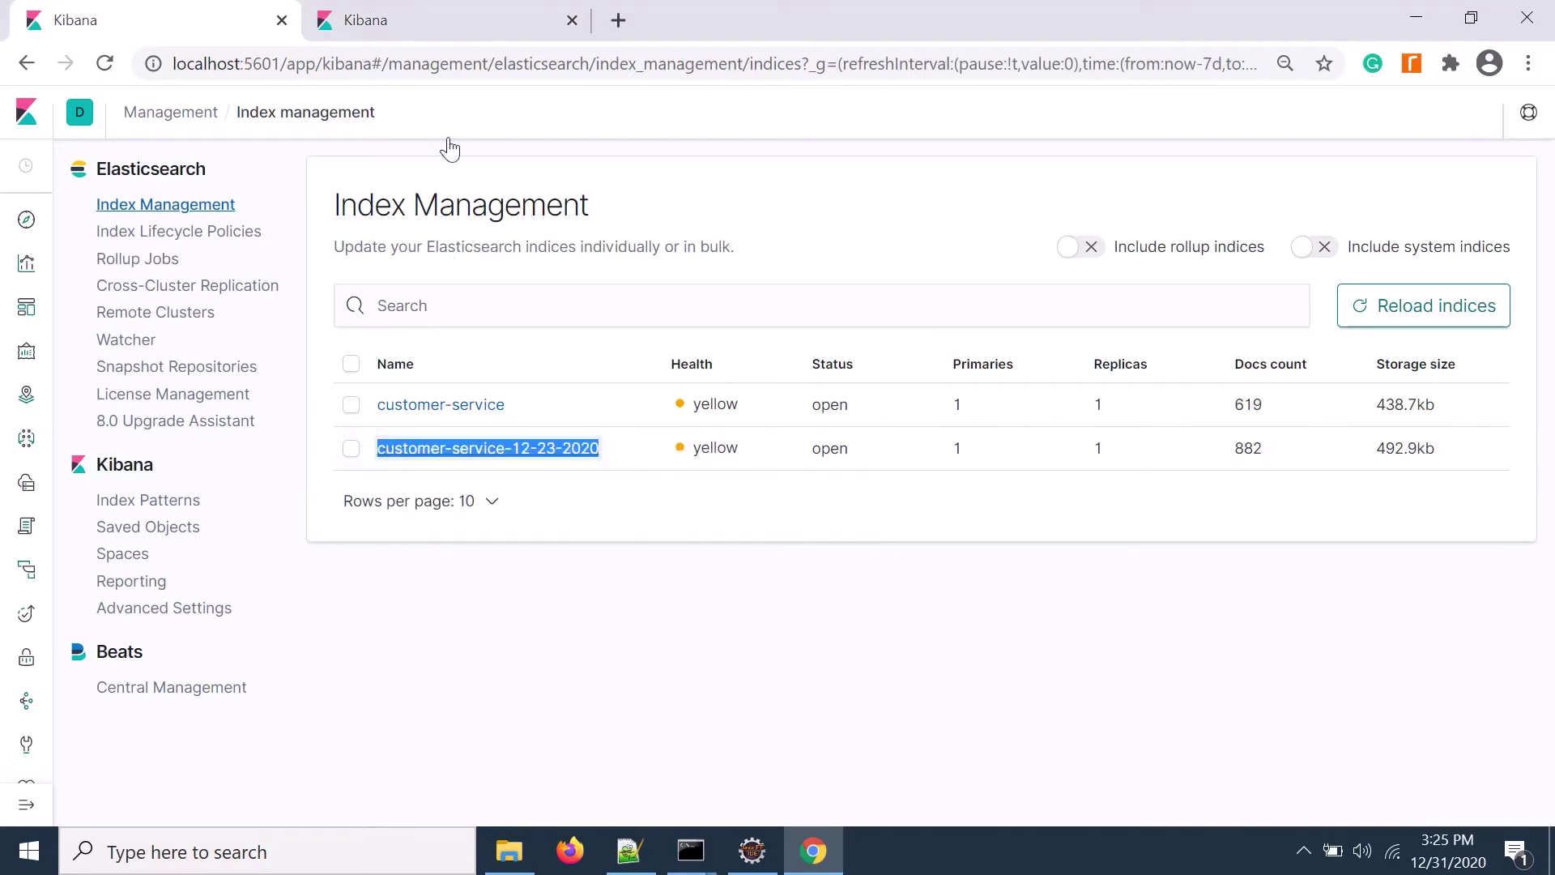
click(416, 22)
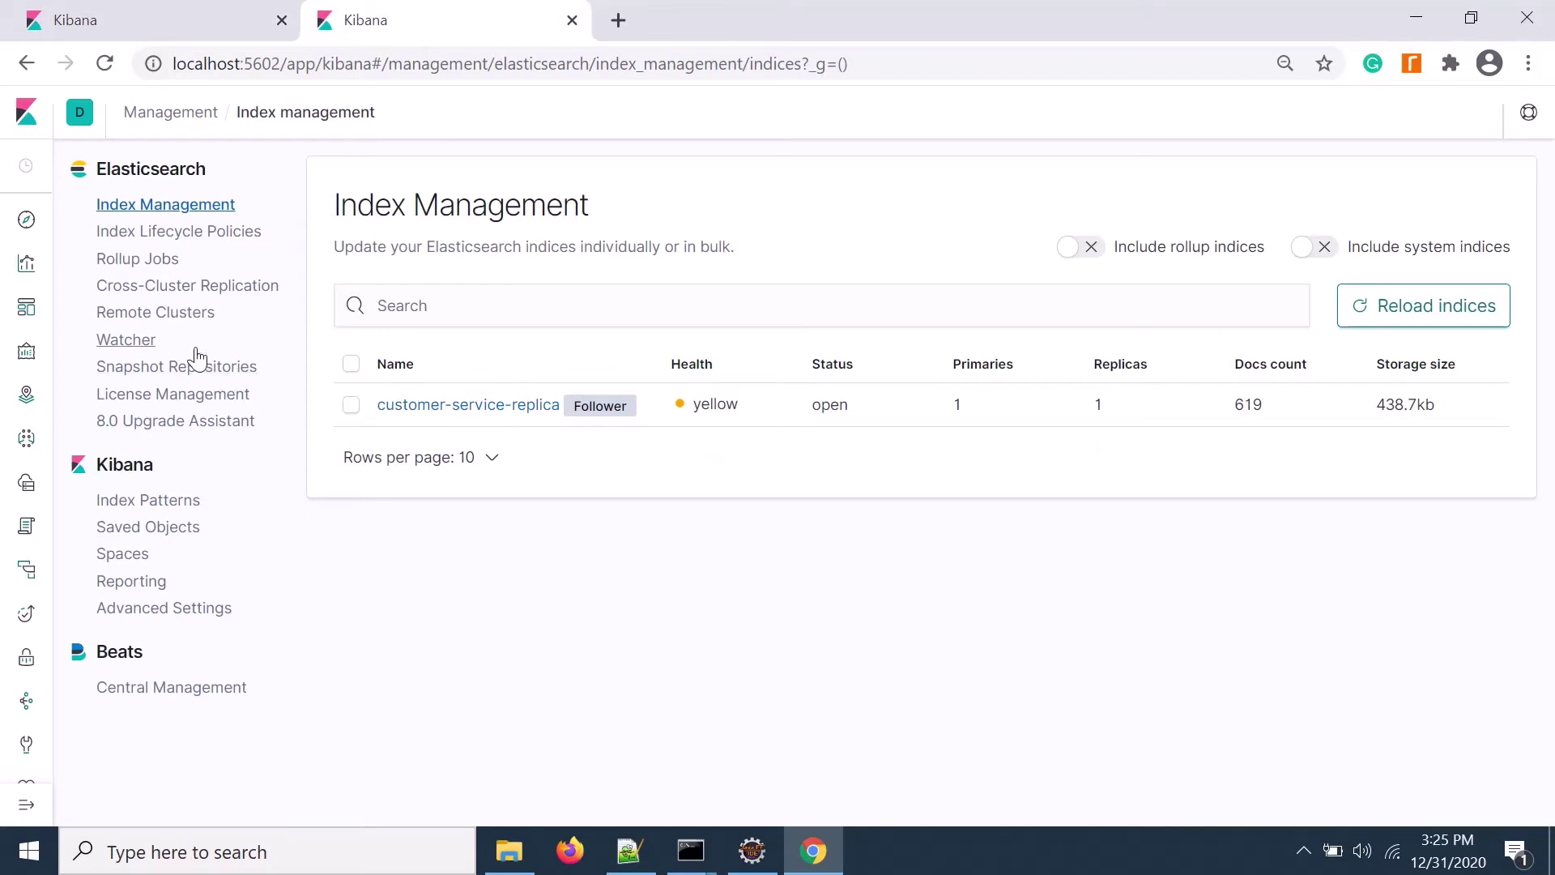
Create follower index customer-service-12-23-2020 following the same-named leader index on primary_site.
click(195, 291)
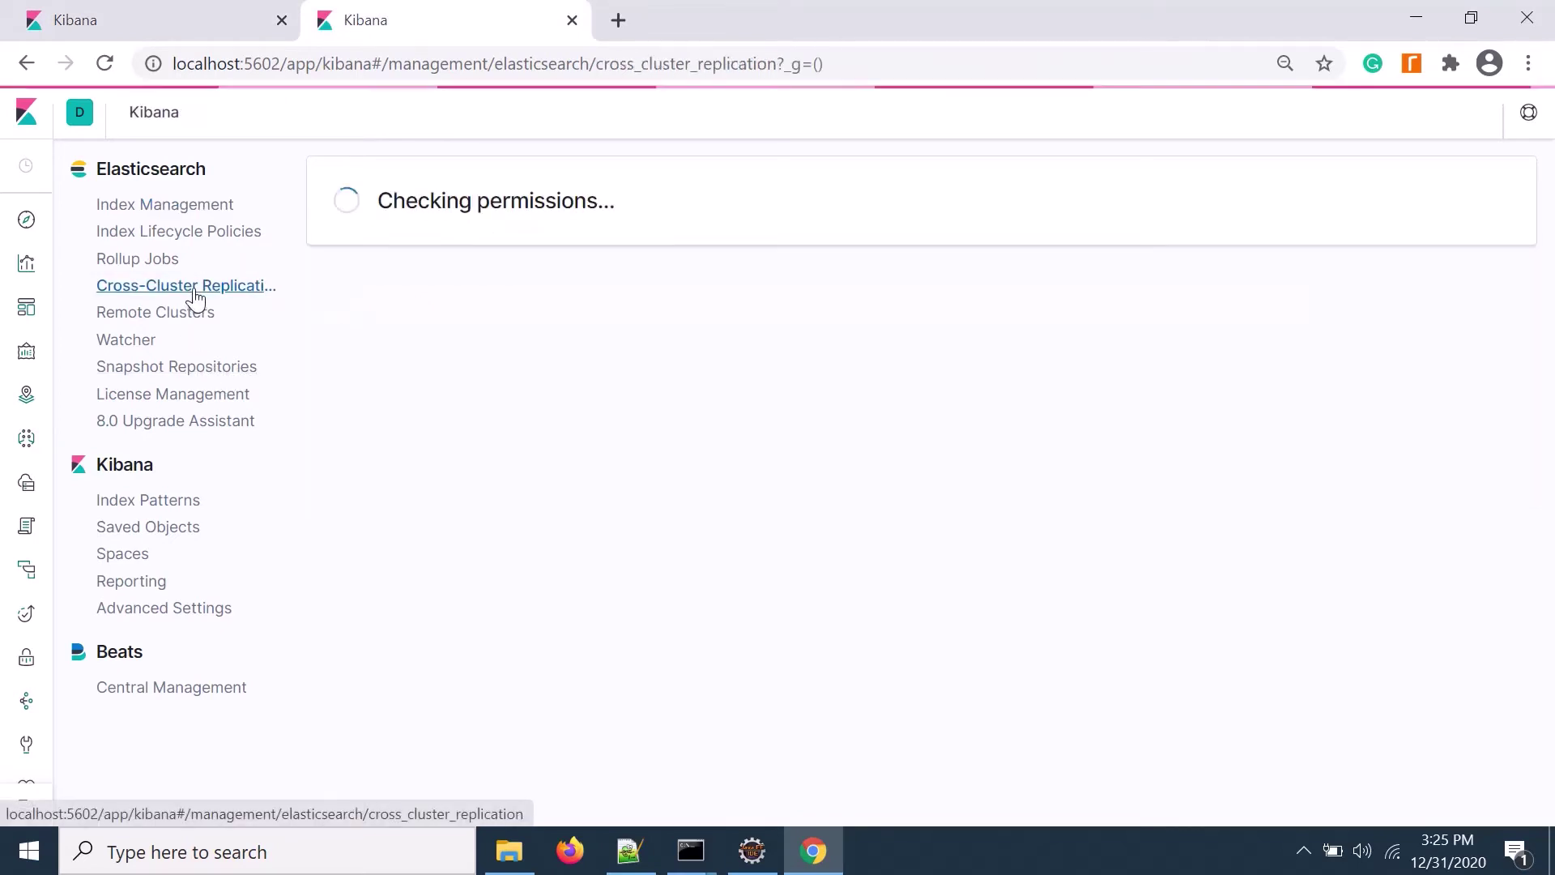
click(1358, 358)
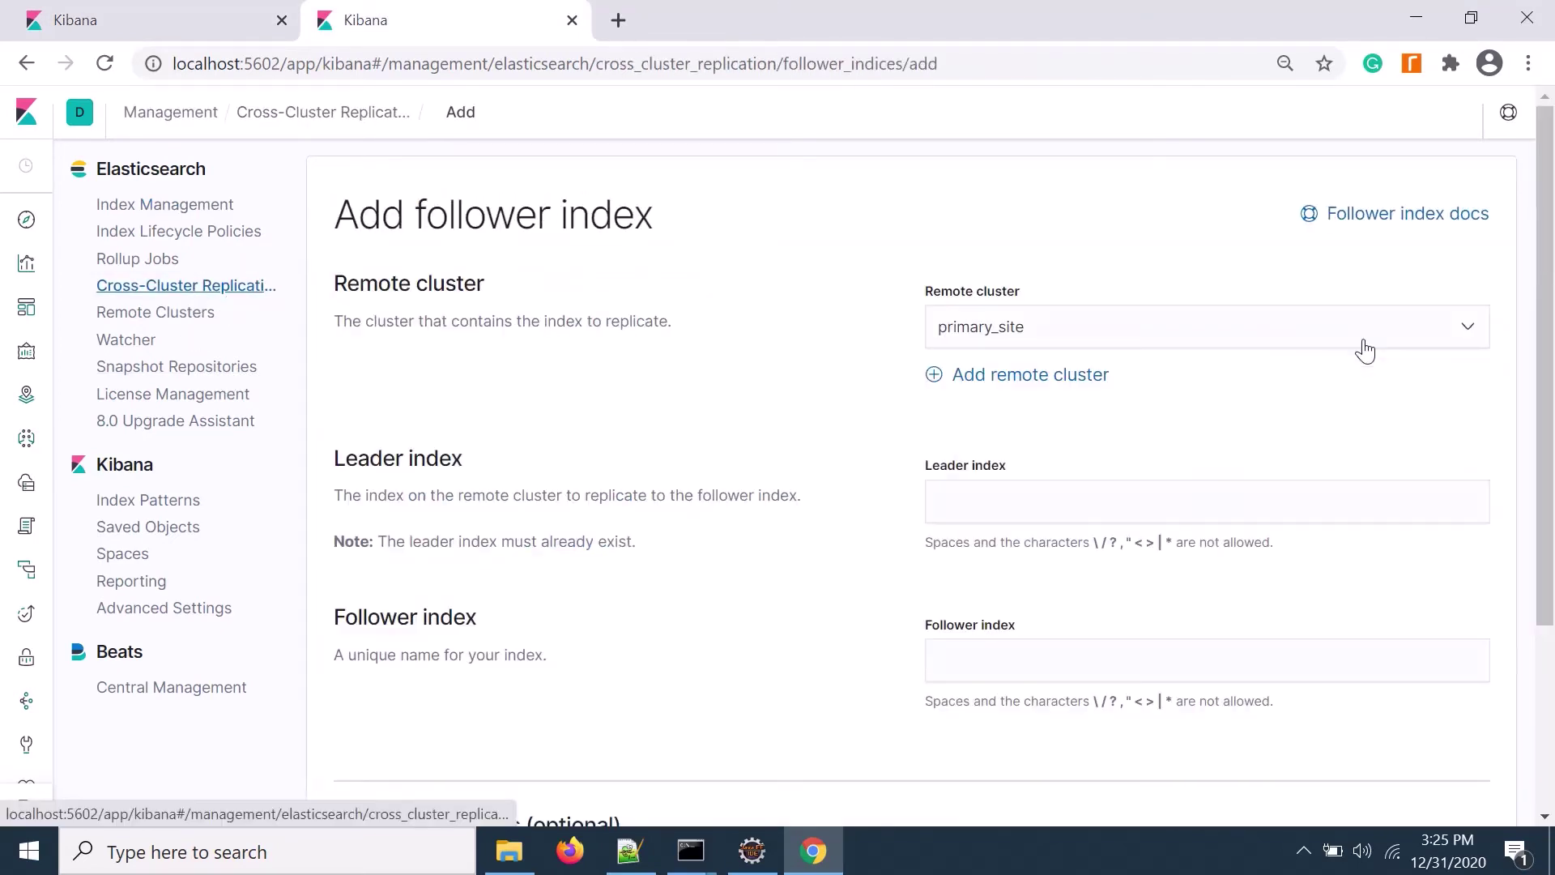
click(982, 500)
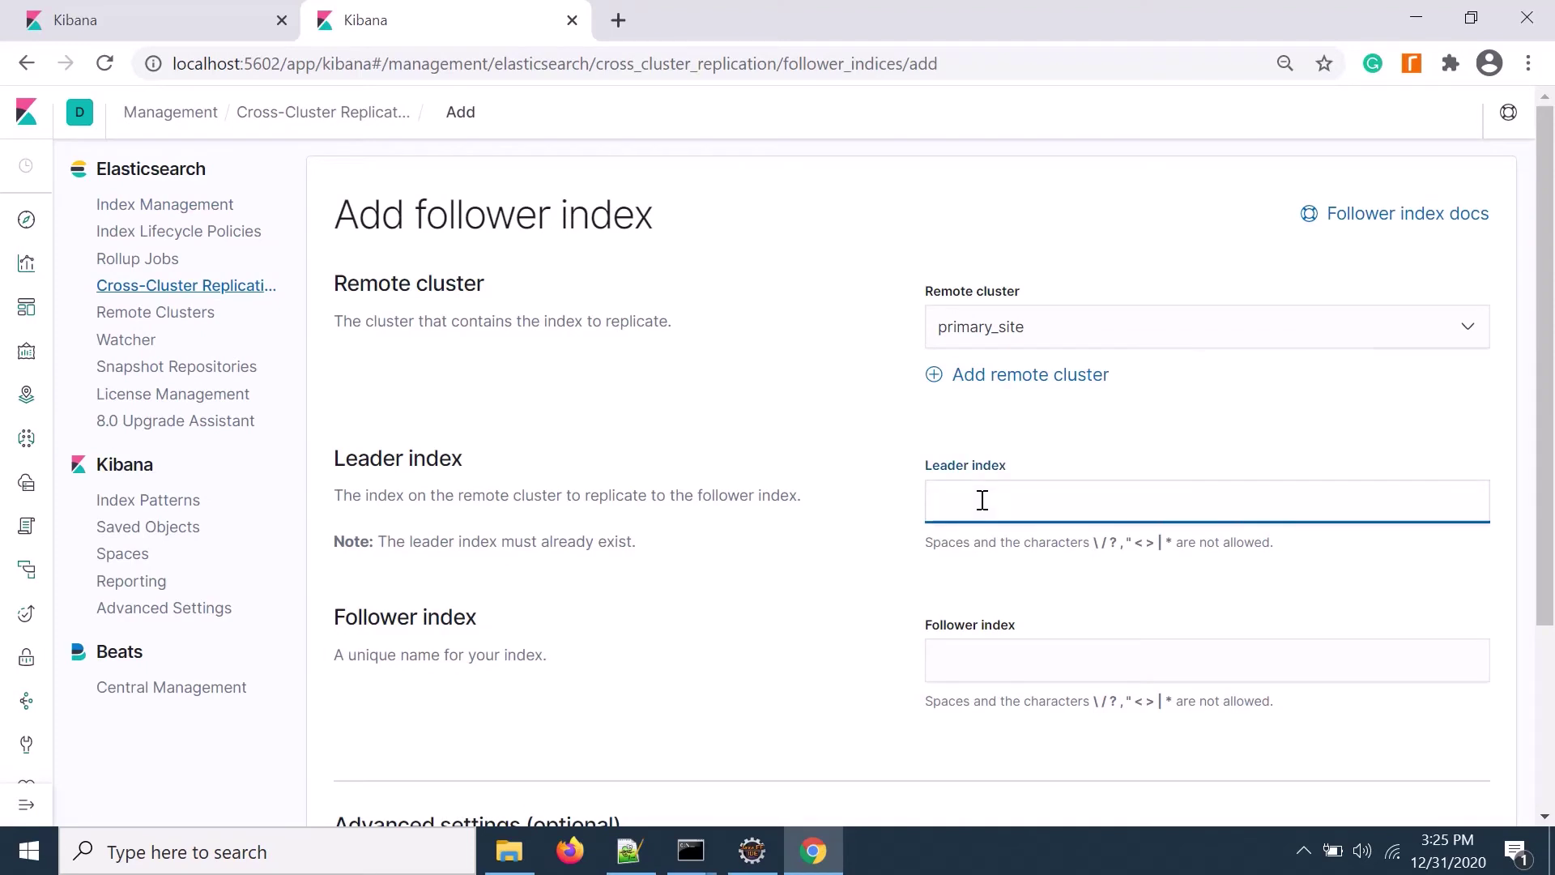
key(ctrl+v)
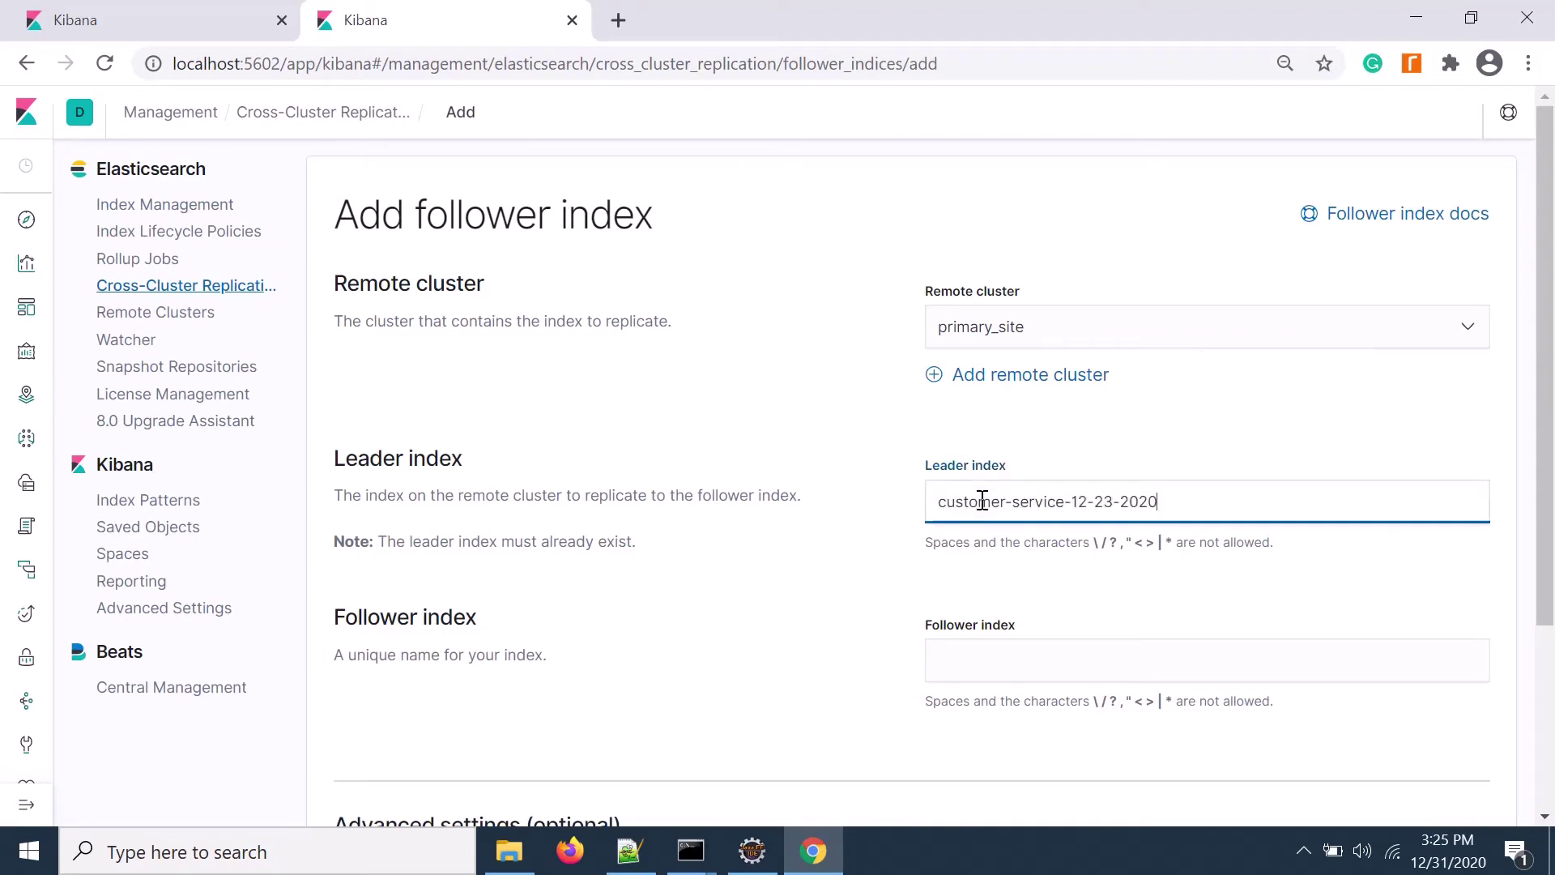
click(968, 658)
key(ctrl+v)
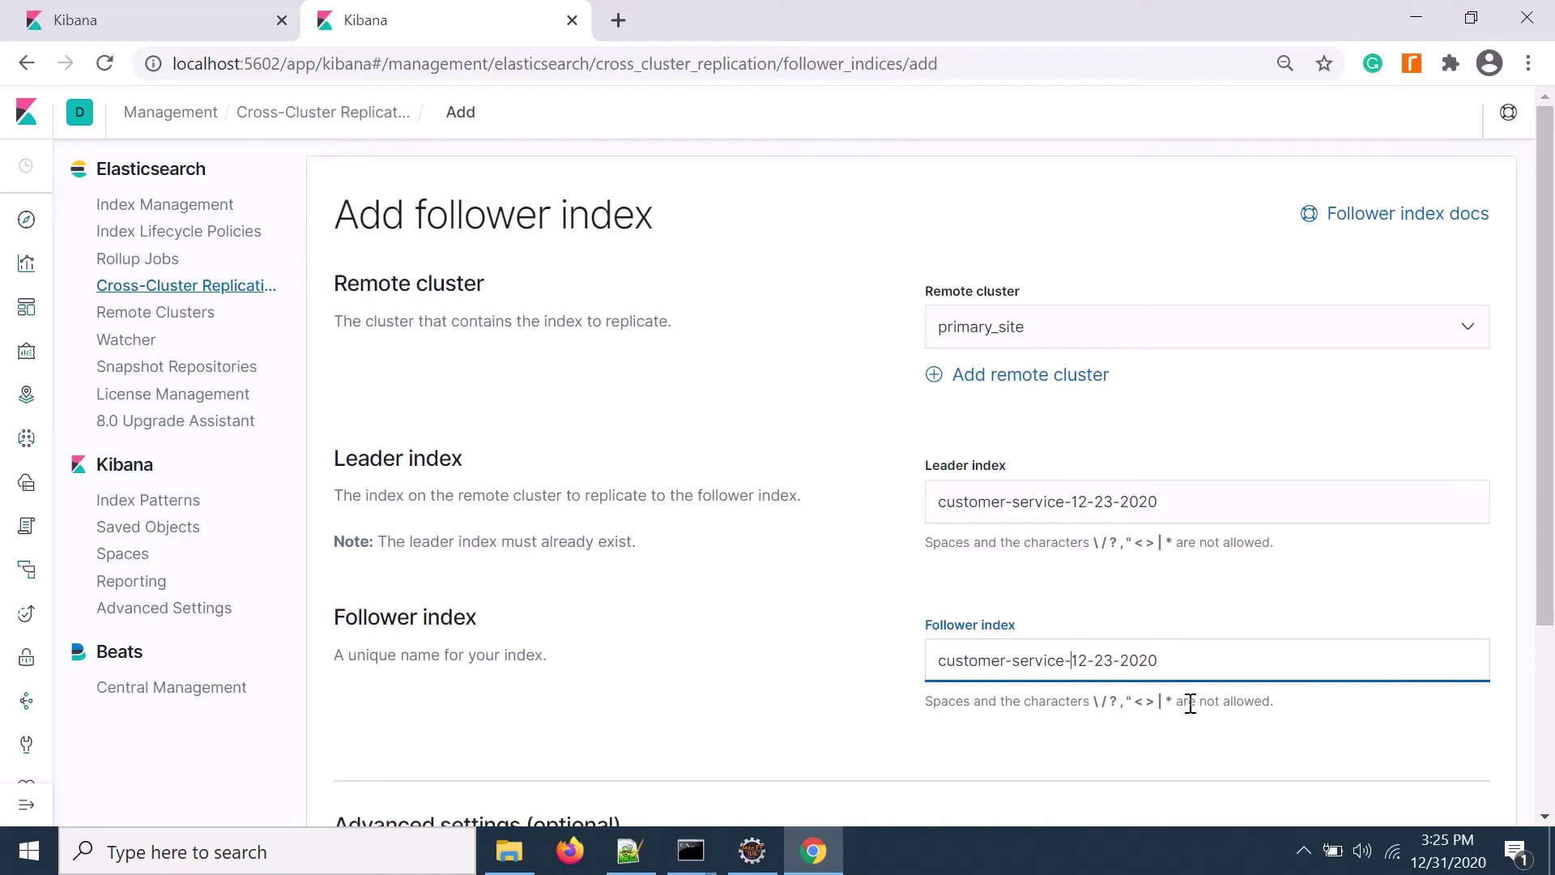
text(rep)
scroll(1128, 562, down, 2)
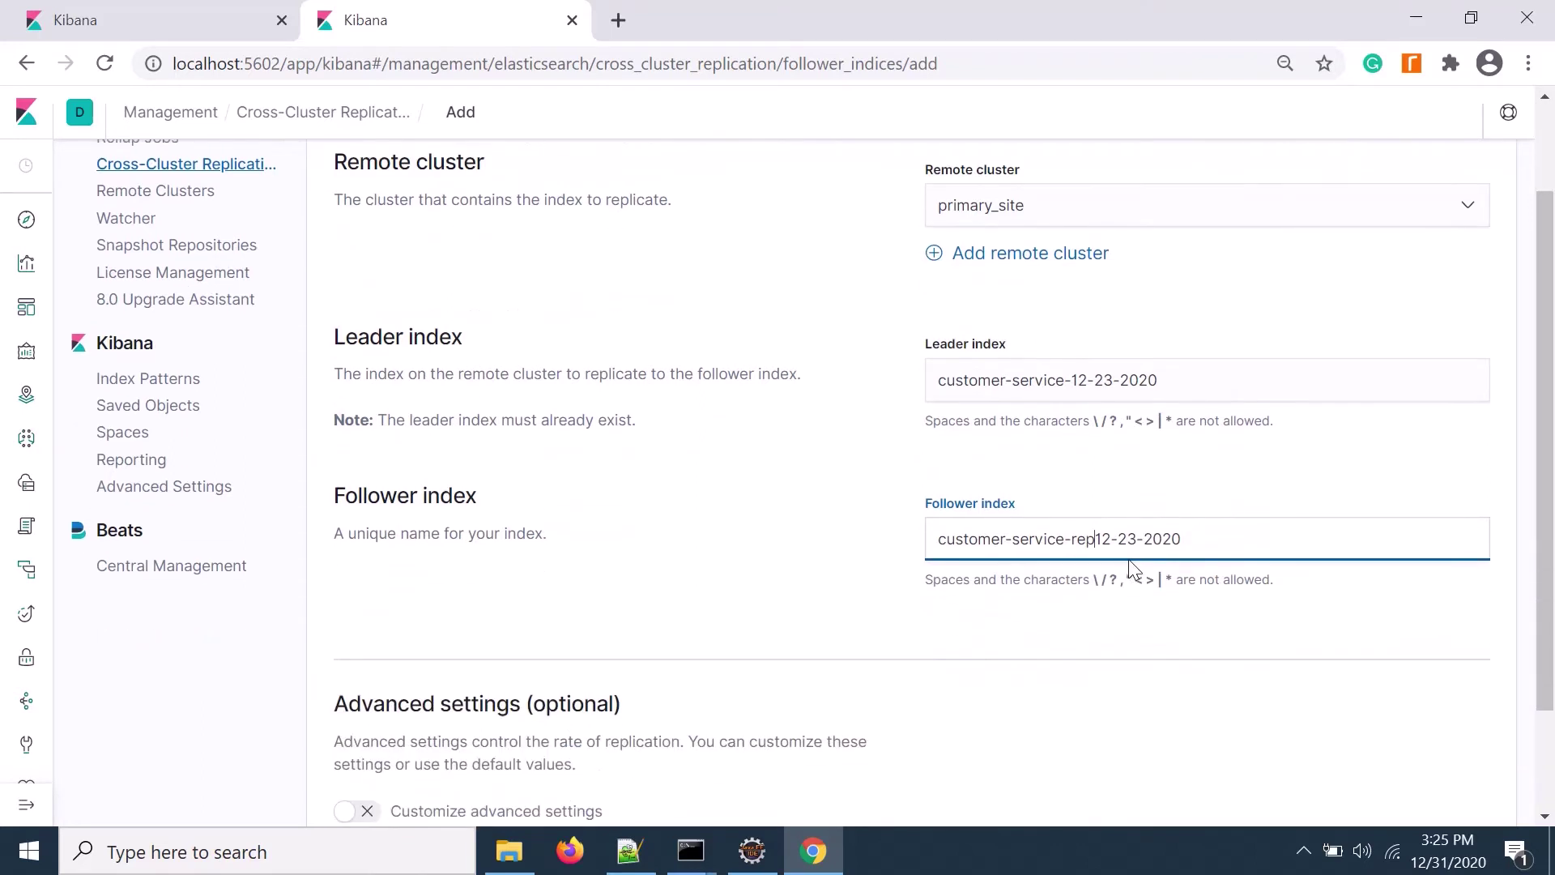
key(BackSpace)
key(BackSpace)
key(BackSpace)
scroll(690, 510, down, 2)
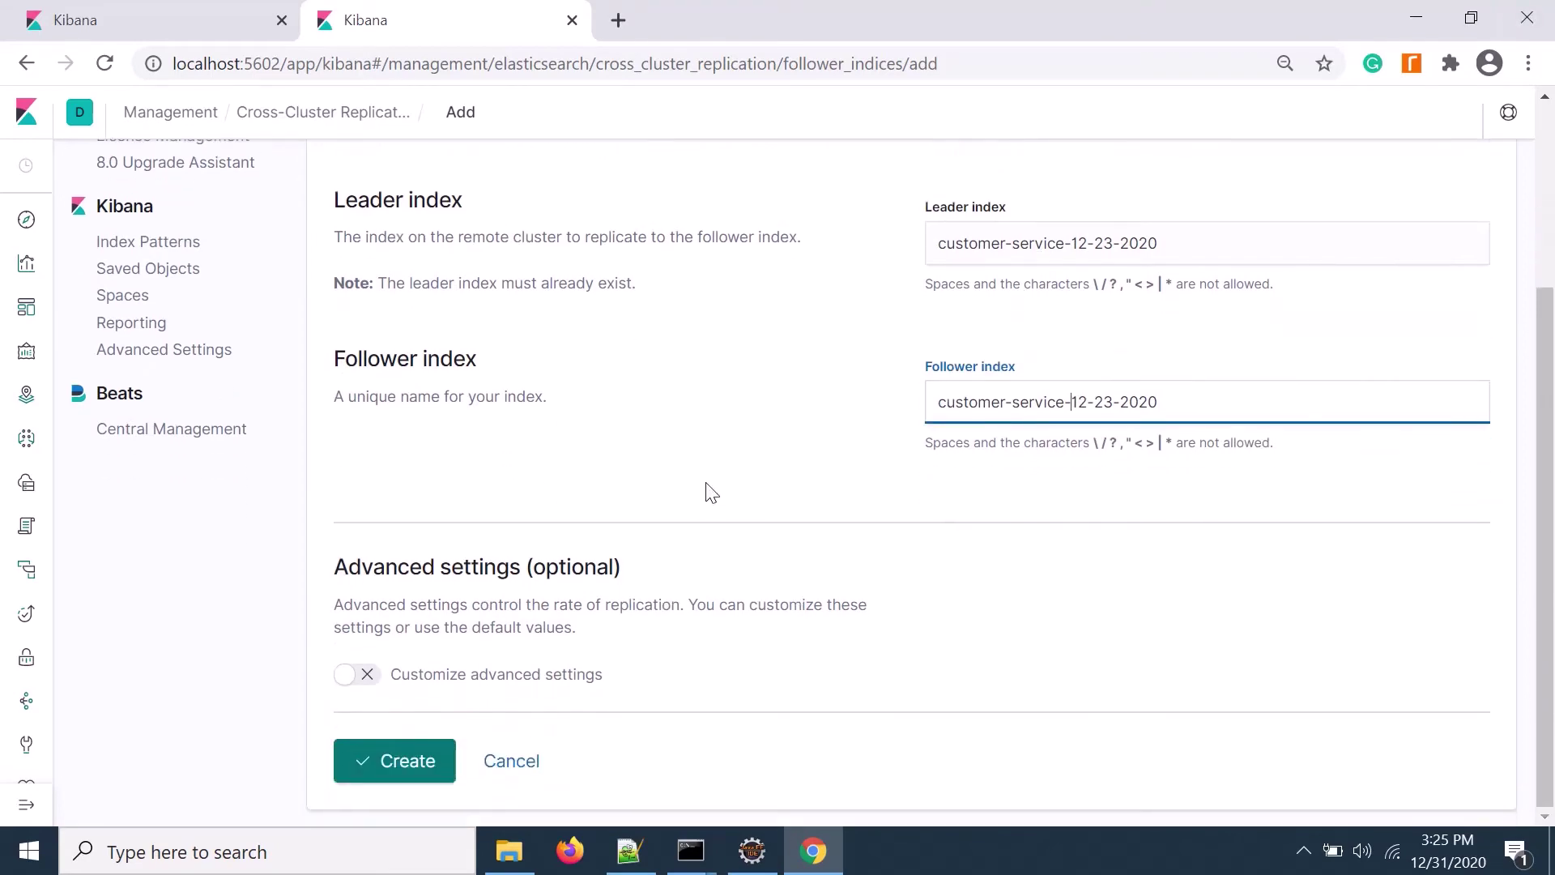
click(402, 778)
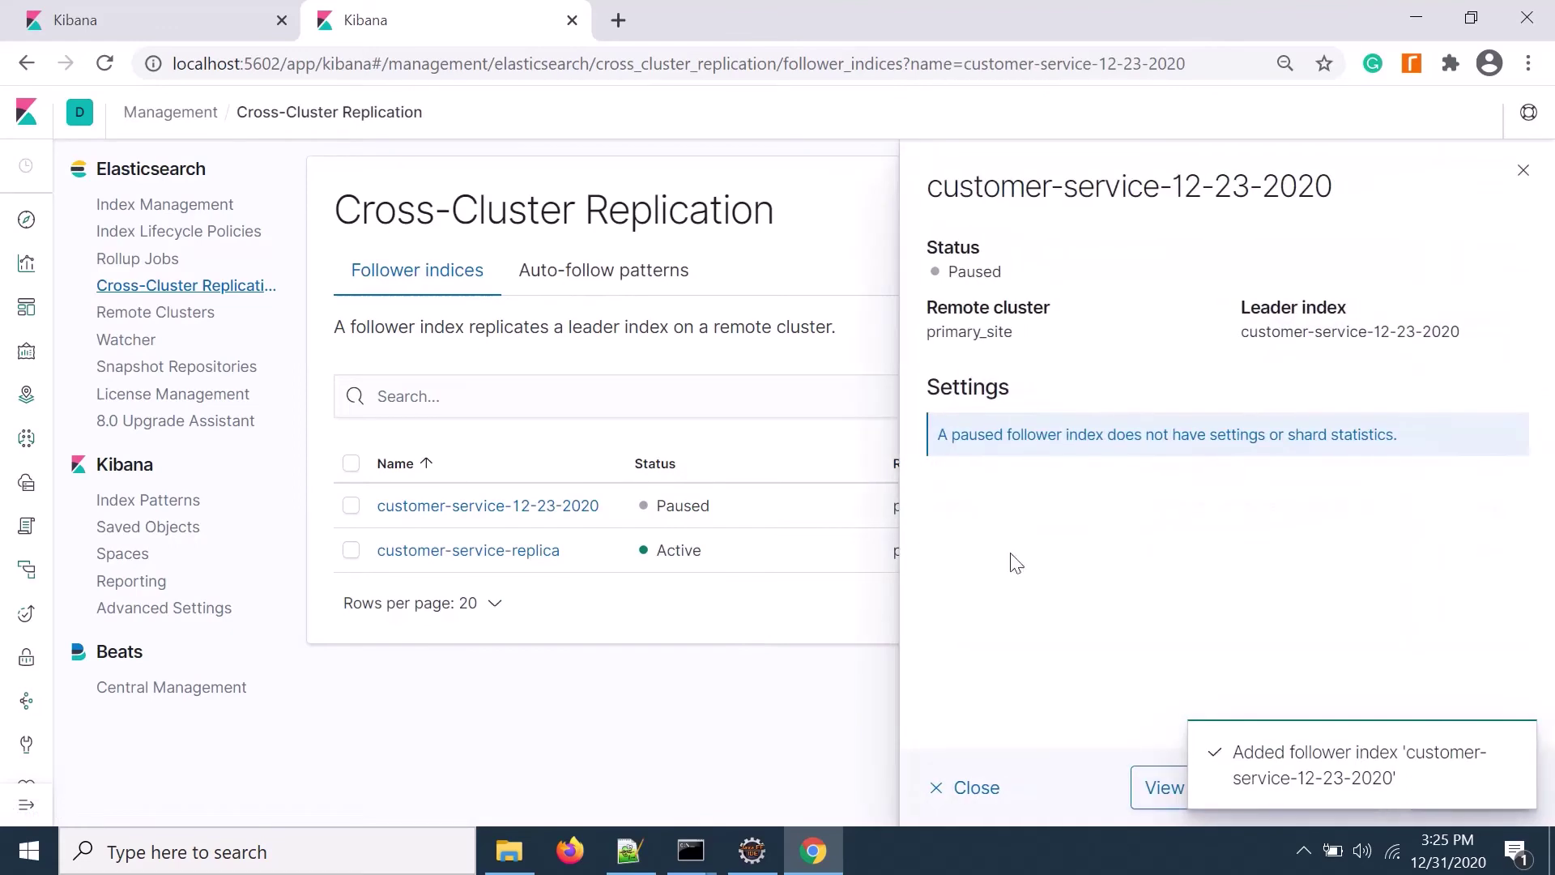
Resume replication for customer-service-12-23-2020 and verify both clusters show 882 docs.
click(1524, 172)
click(1487, 505)
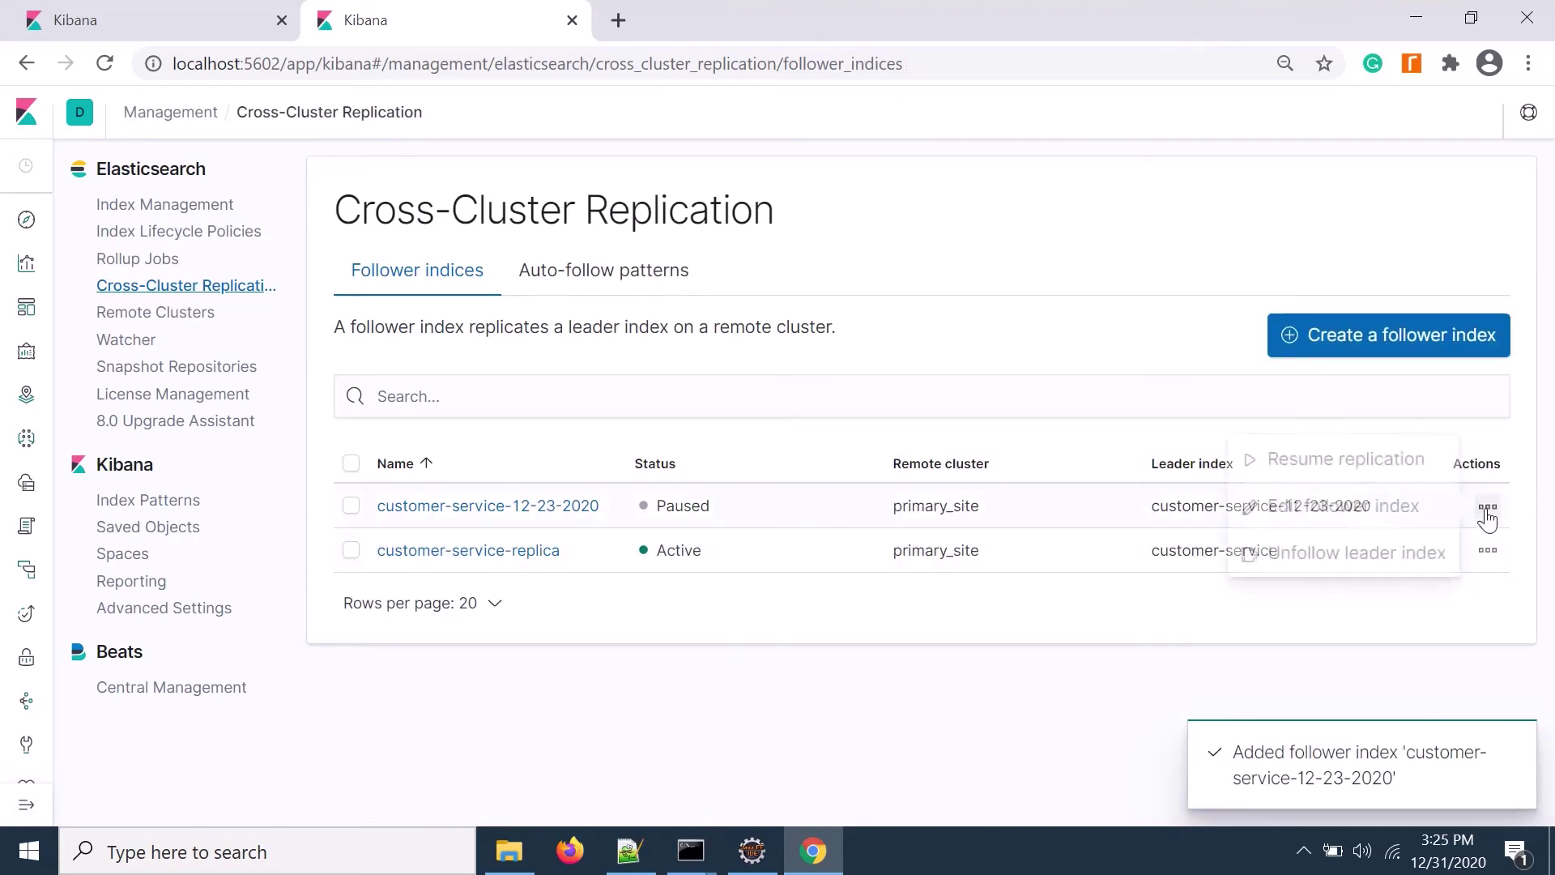
click(1327, 462)
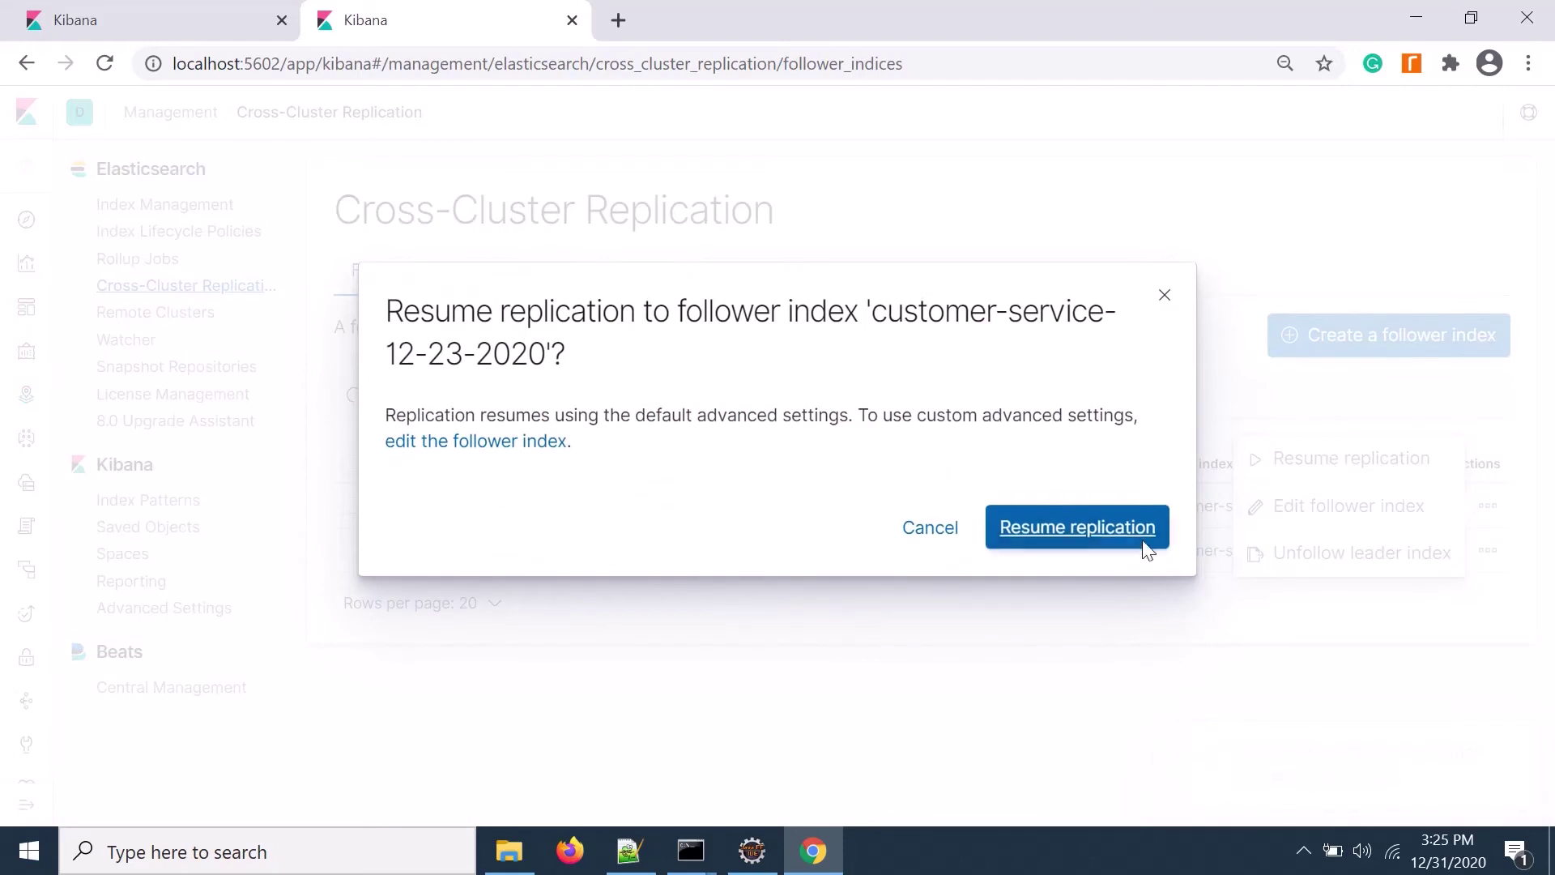
click(1115, 538)
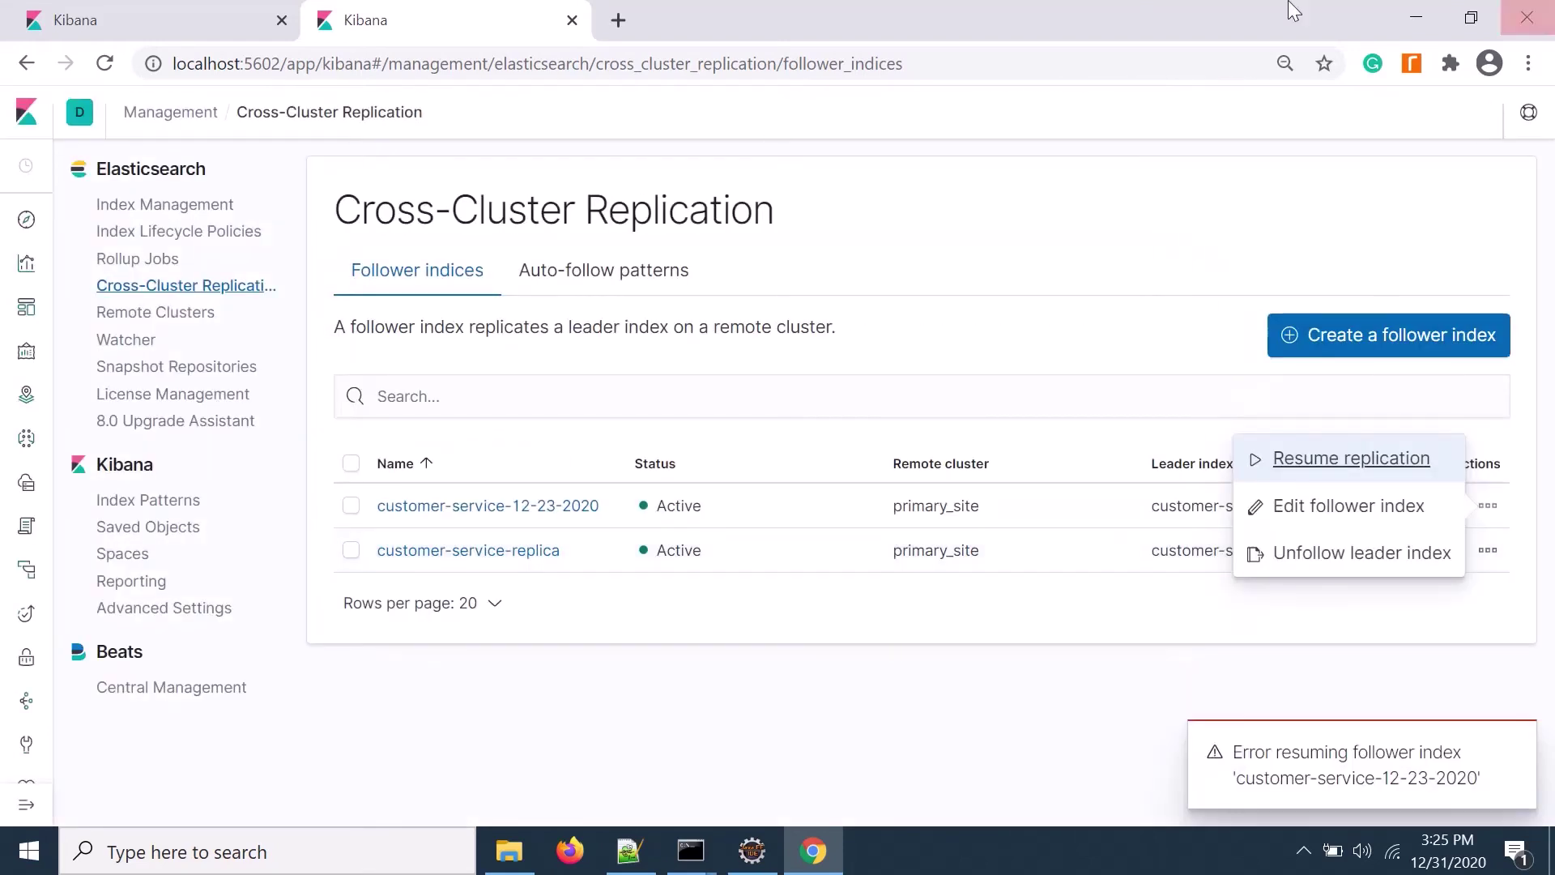
click(176, 210)
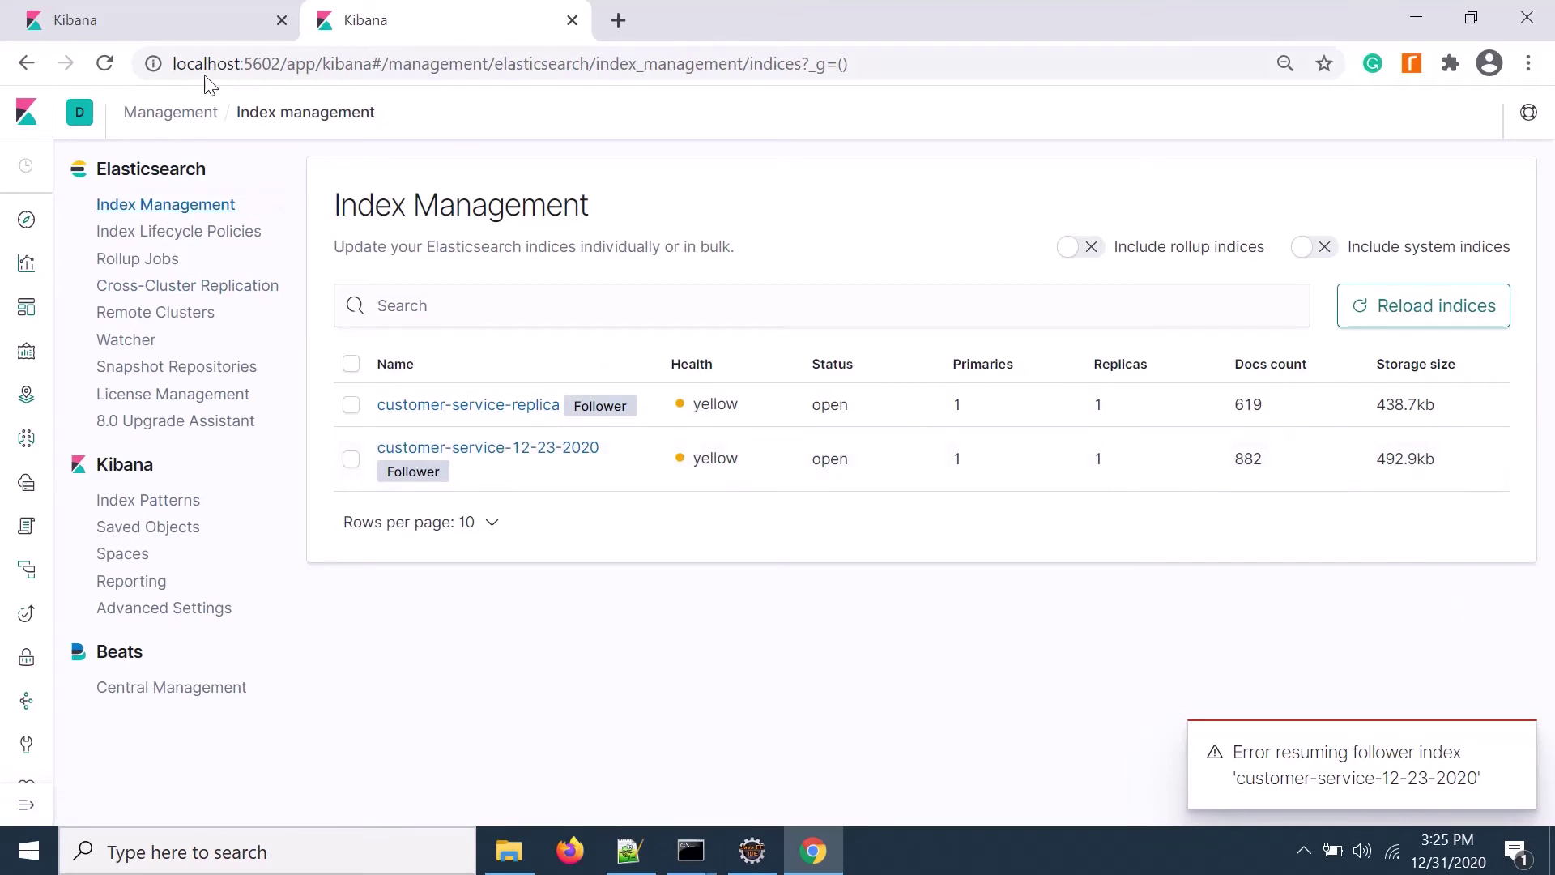
click(165, 18)
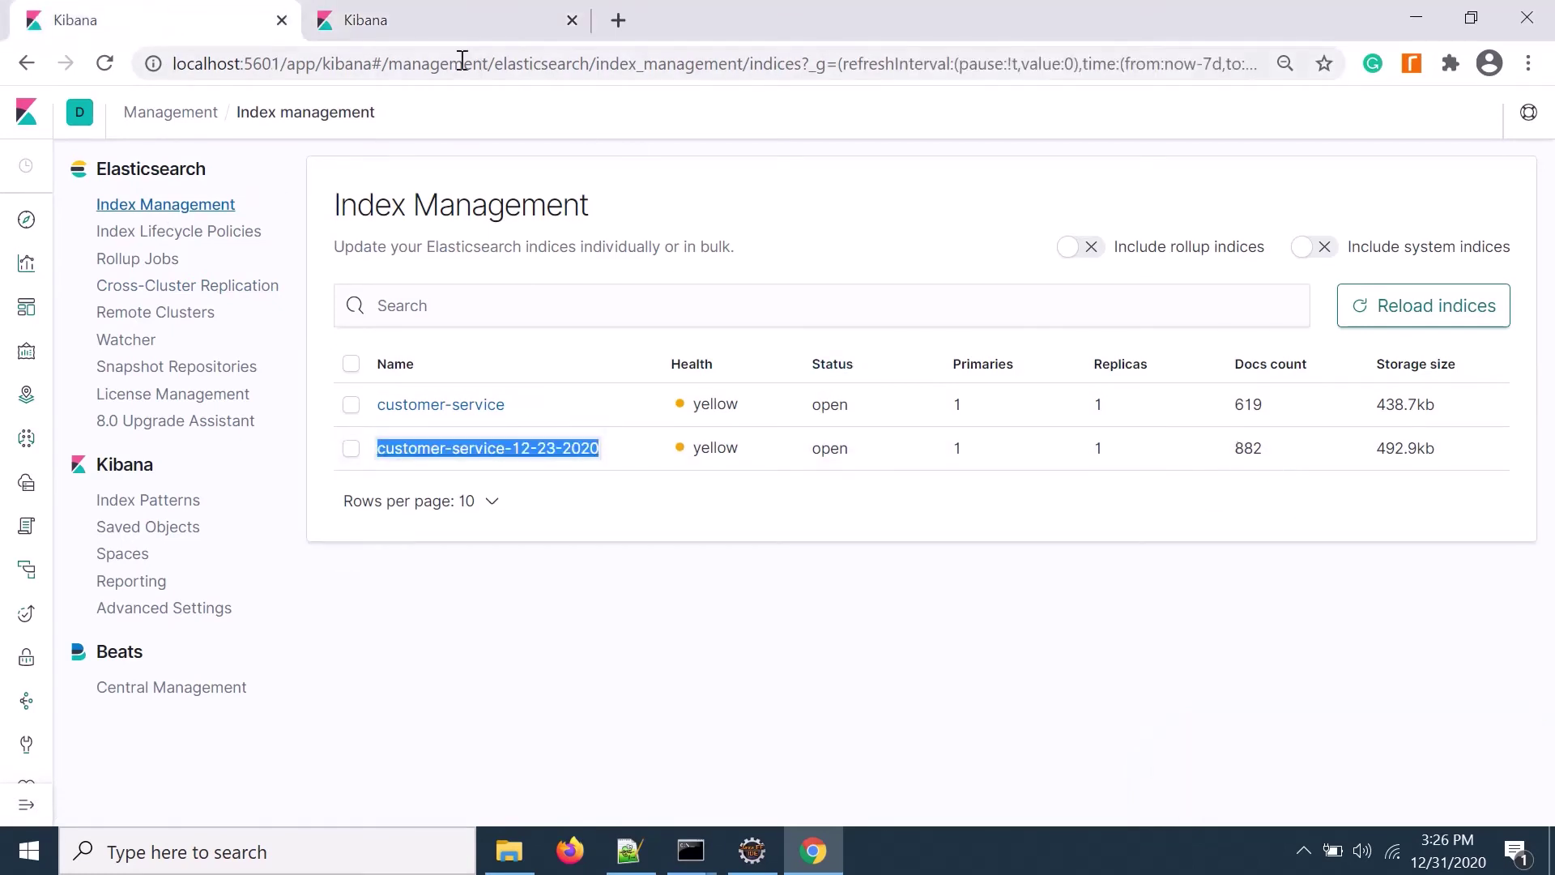
click(442, 29)
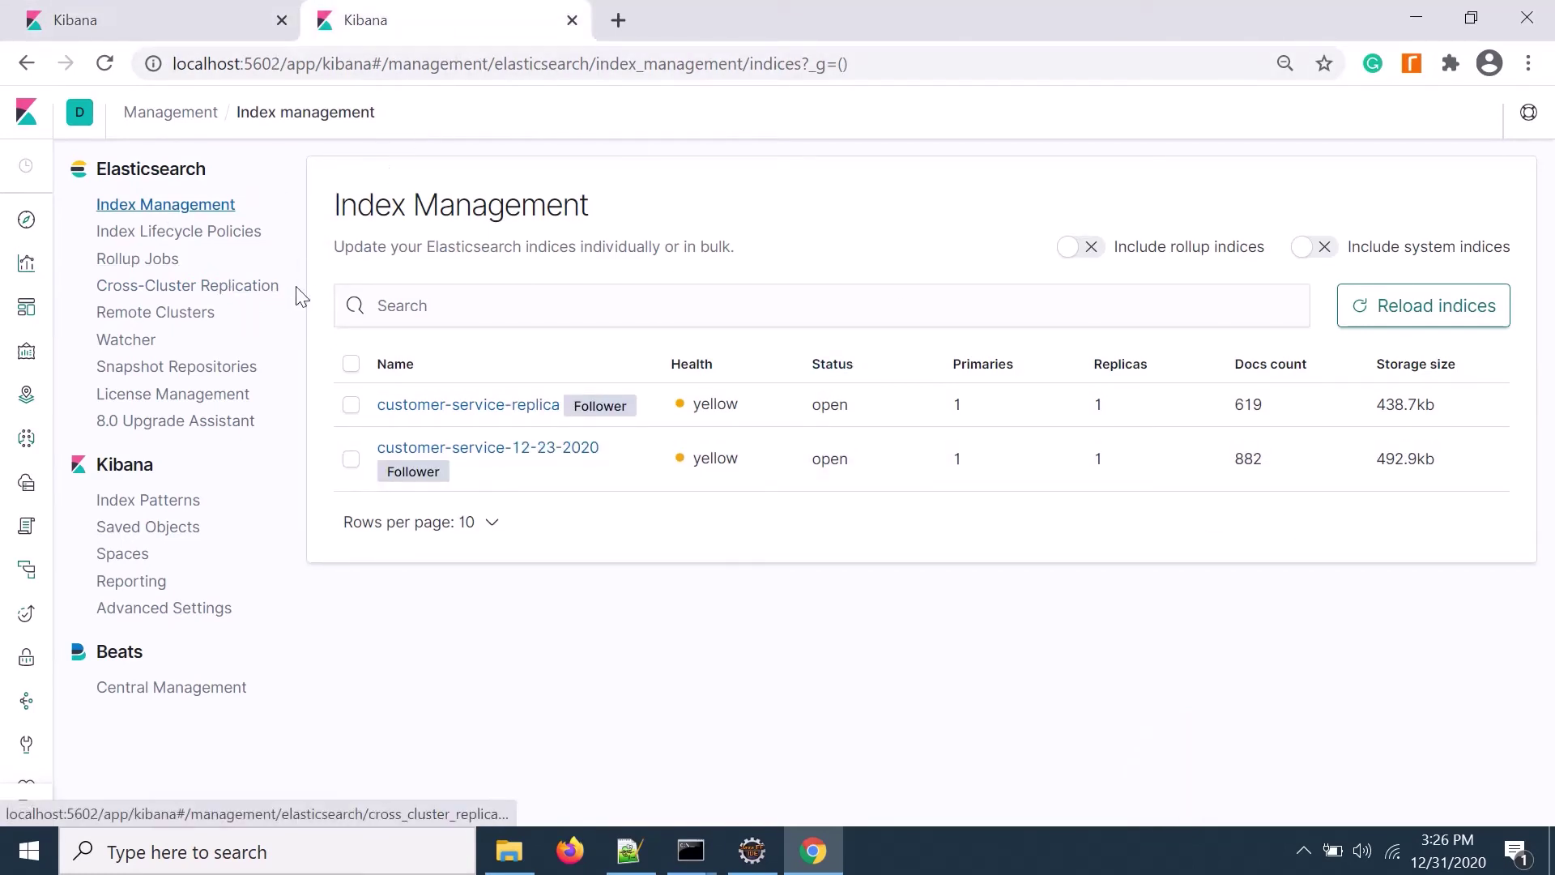
Enter customer-service* as a new index pattern, replacing the pasted name's date suffix with *.
click(112, 512)
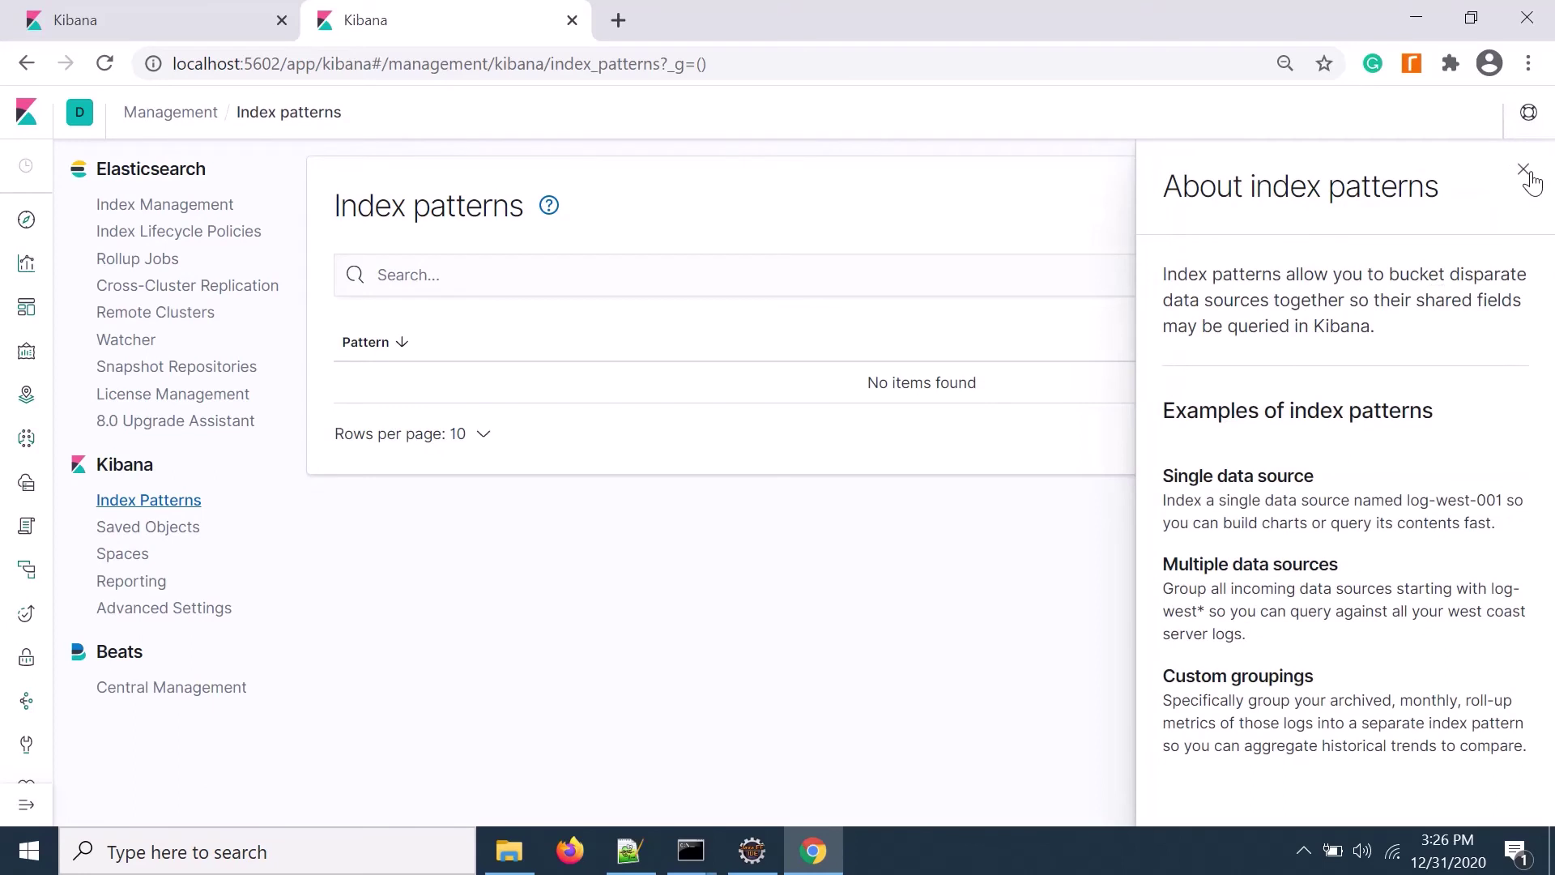
click(1523, 171)
click(1407, 217)
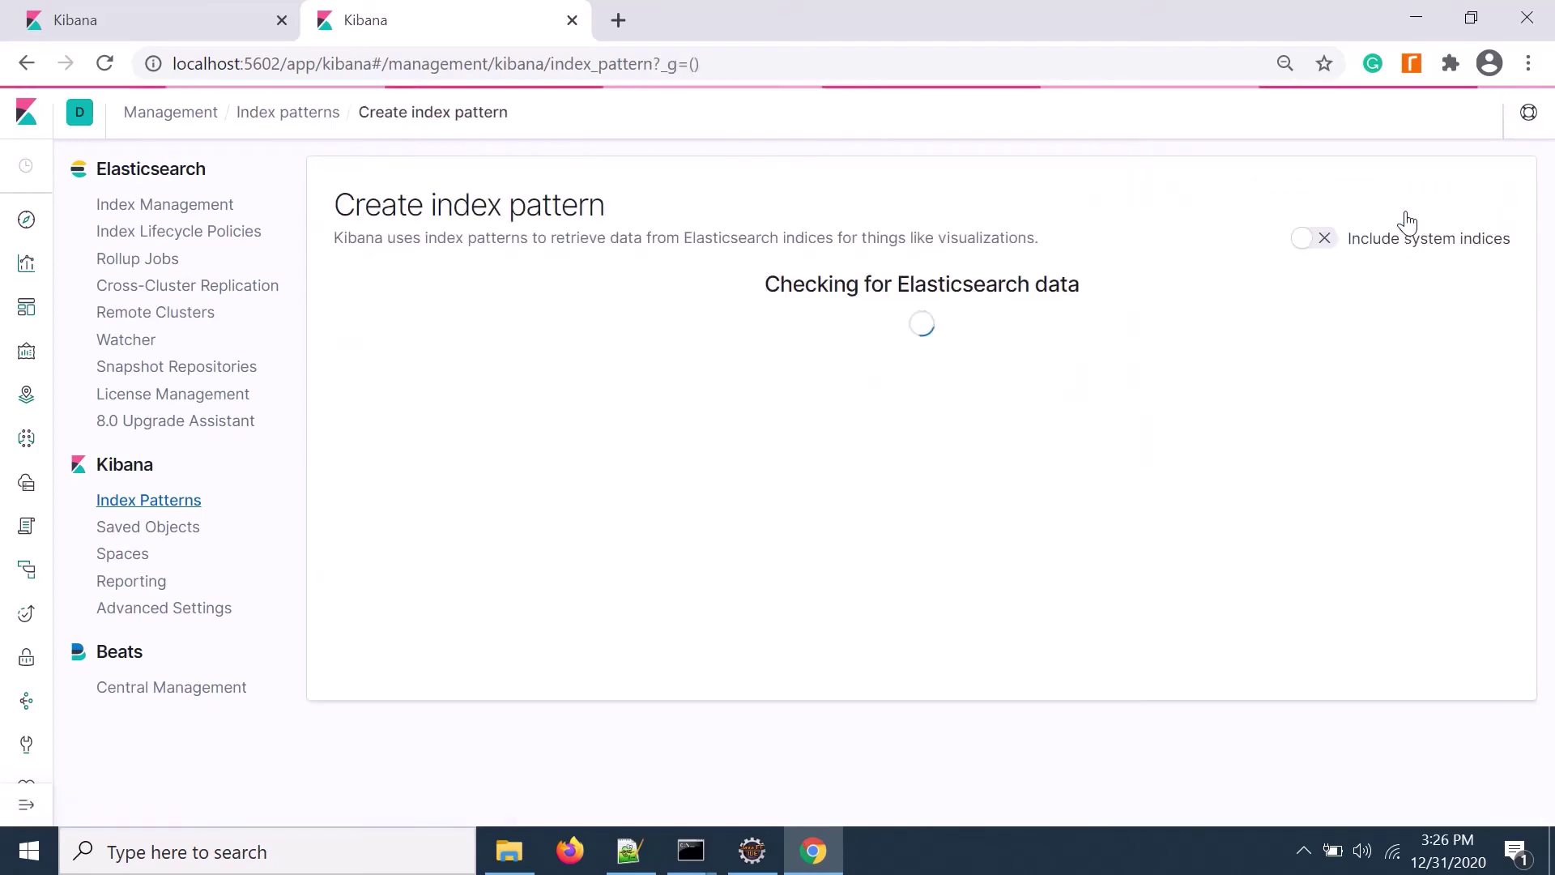
click(420, 392)
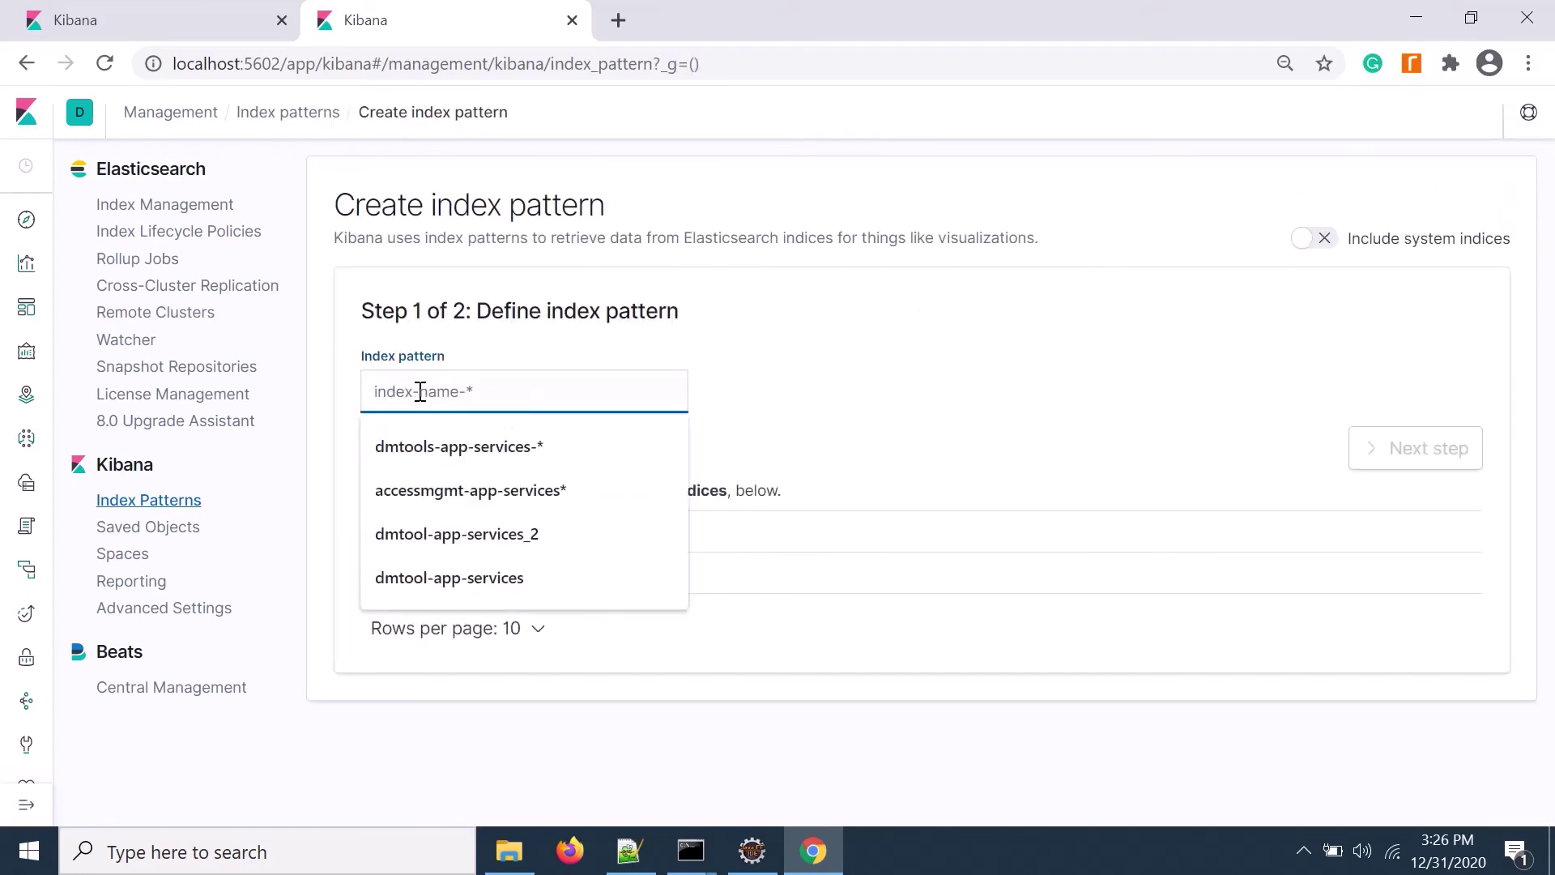
text(customer-service-12-23-2020)
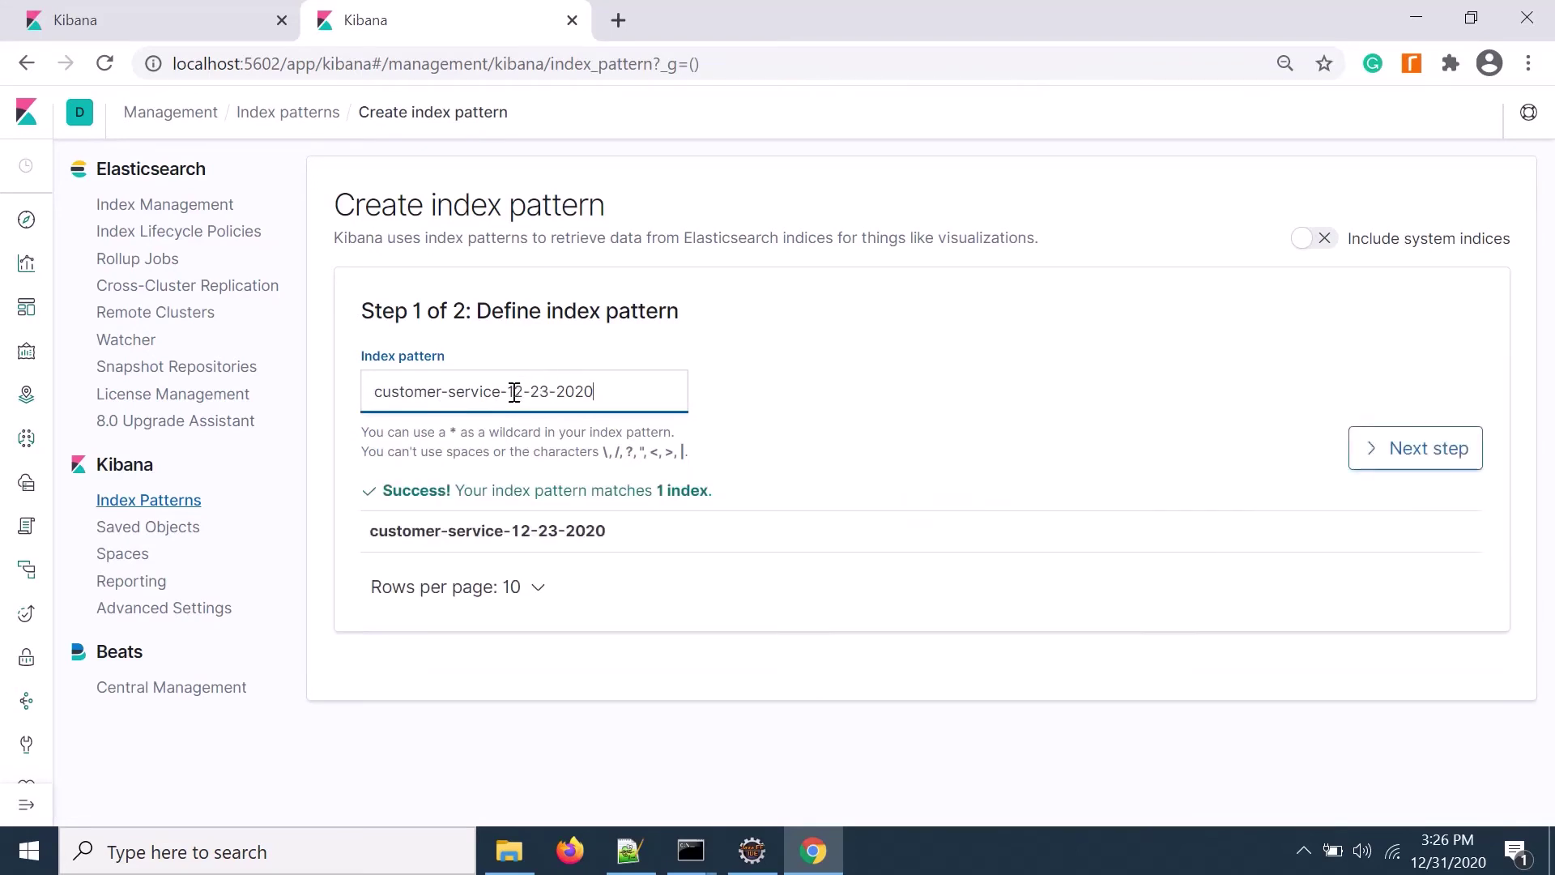
drag(502, 389, 666, 389)
text(*)
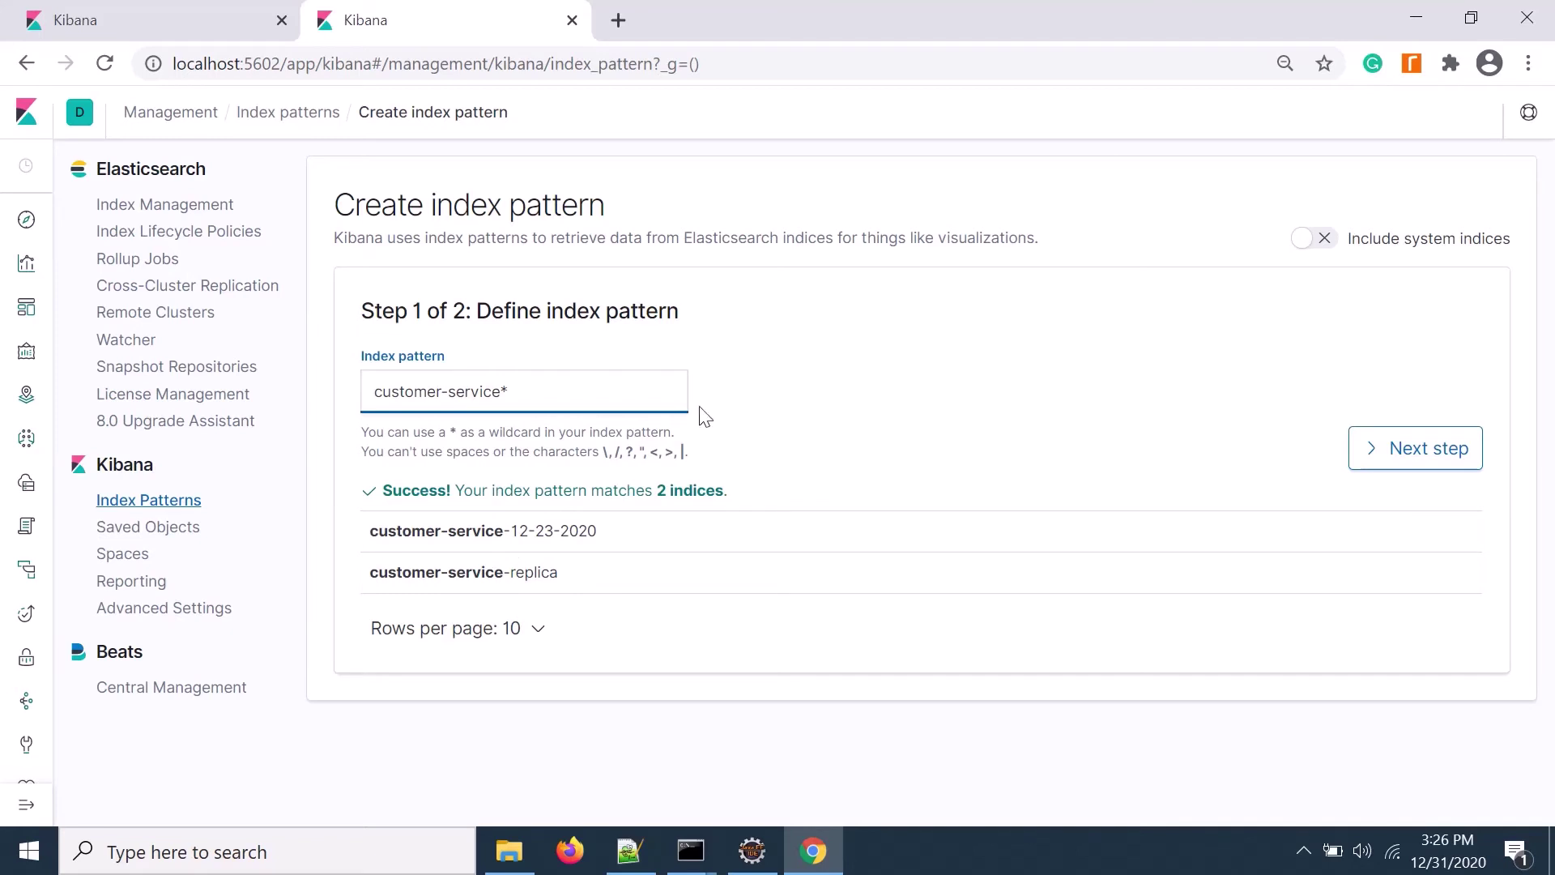
click(1439, 451)
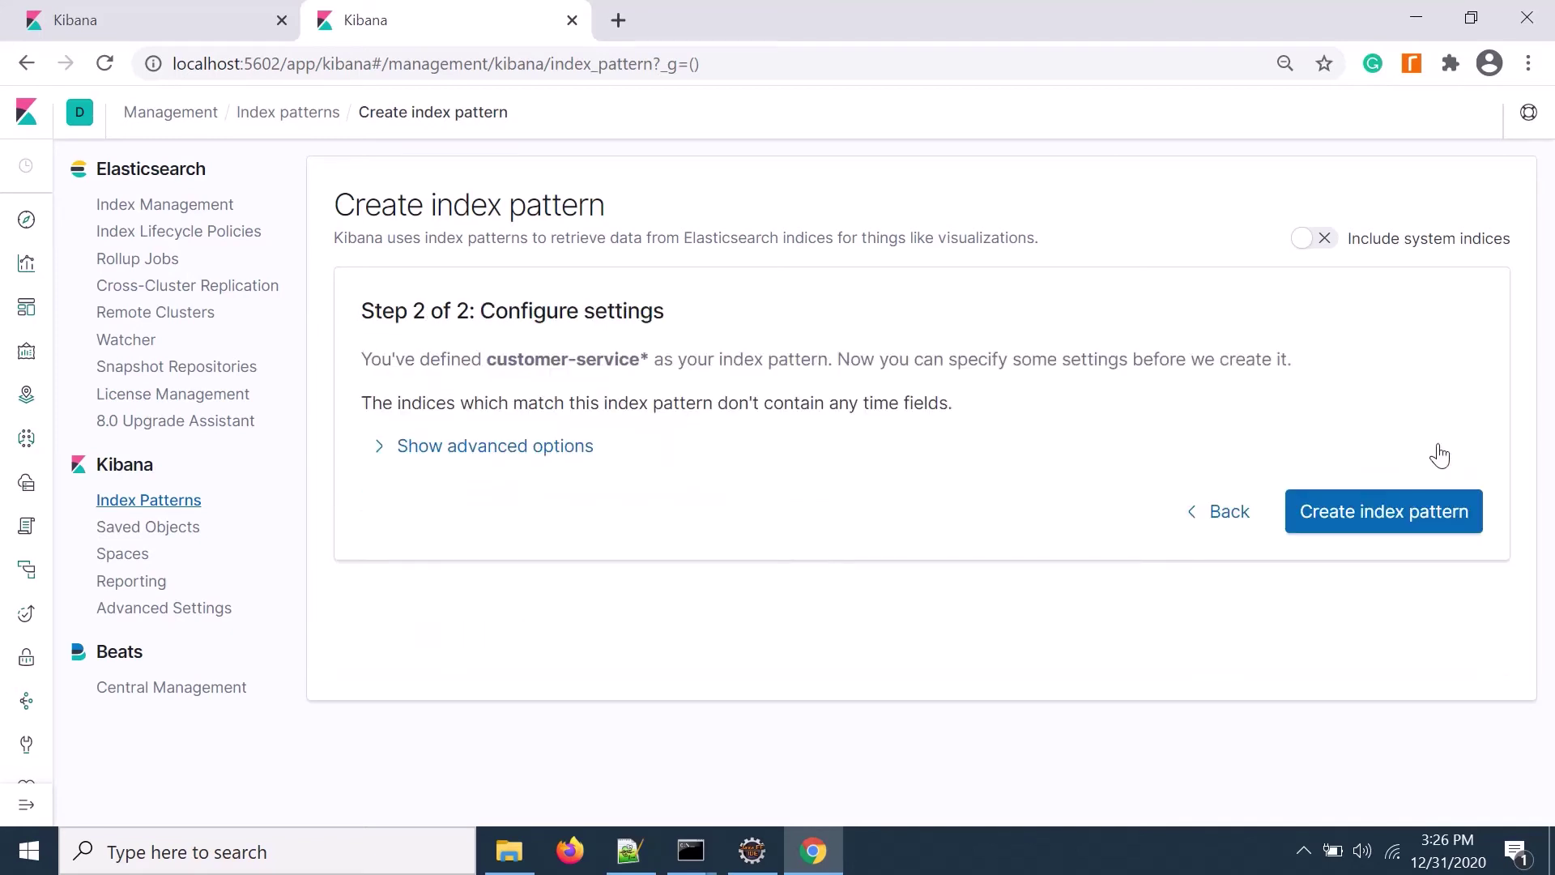
click(776, 435)
click(487, 491)
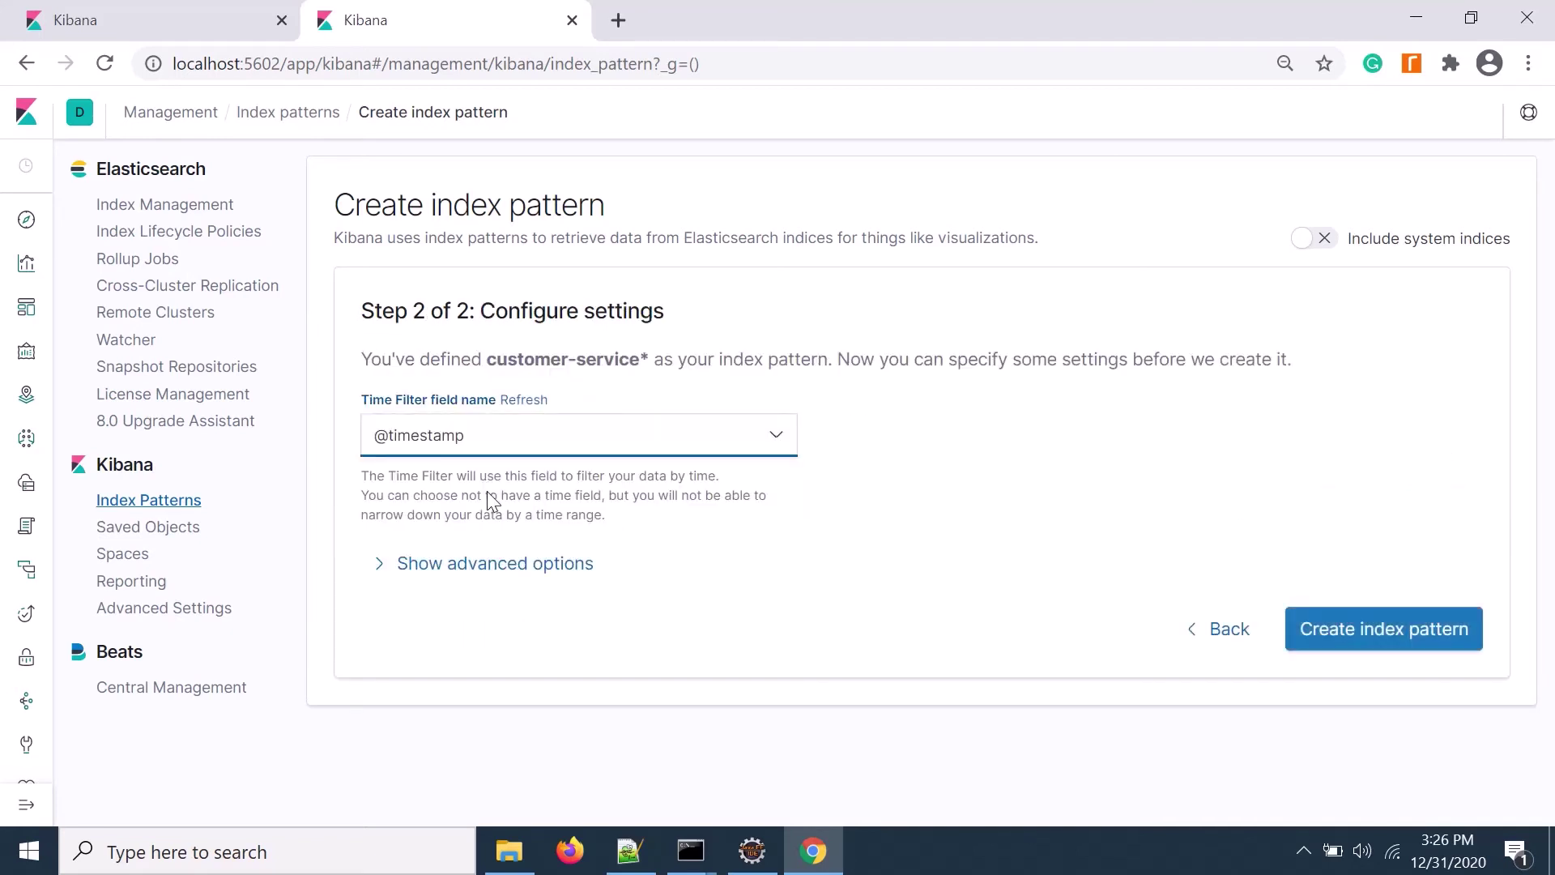
click(1369, 640)
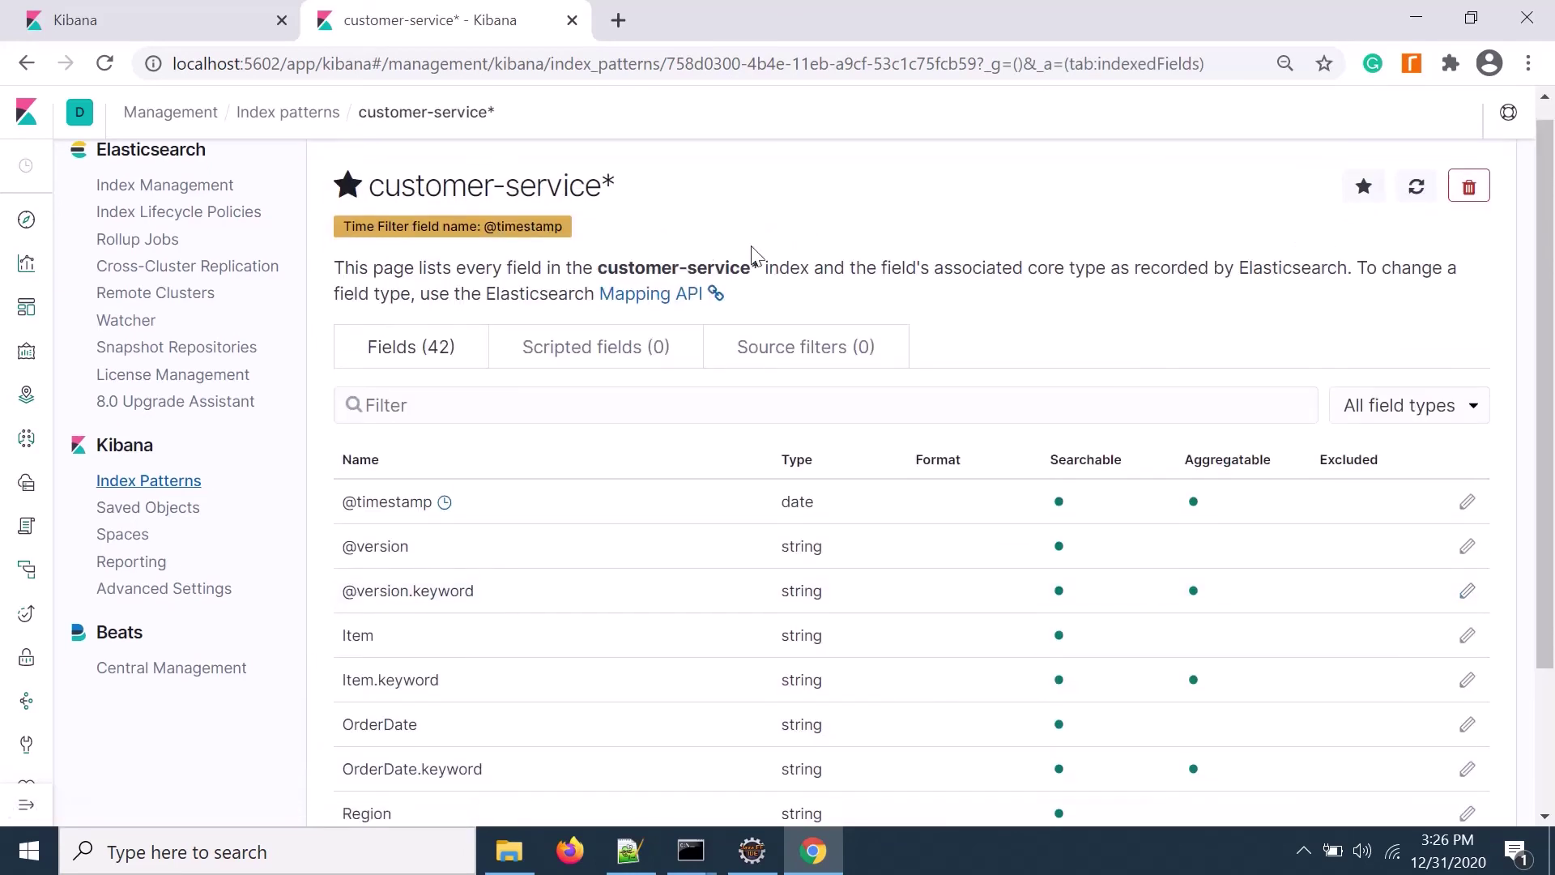
Show the secondary's 882 customer-service* hits in Discover over Last 7 days, then return to the primary tab.
click(26, 220)
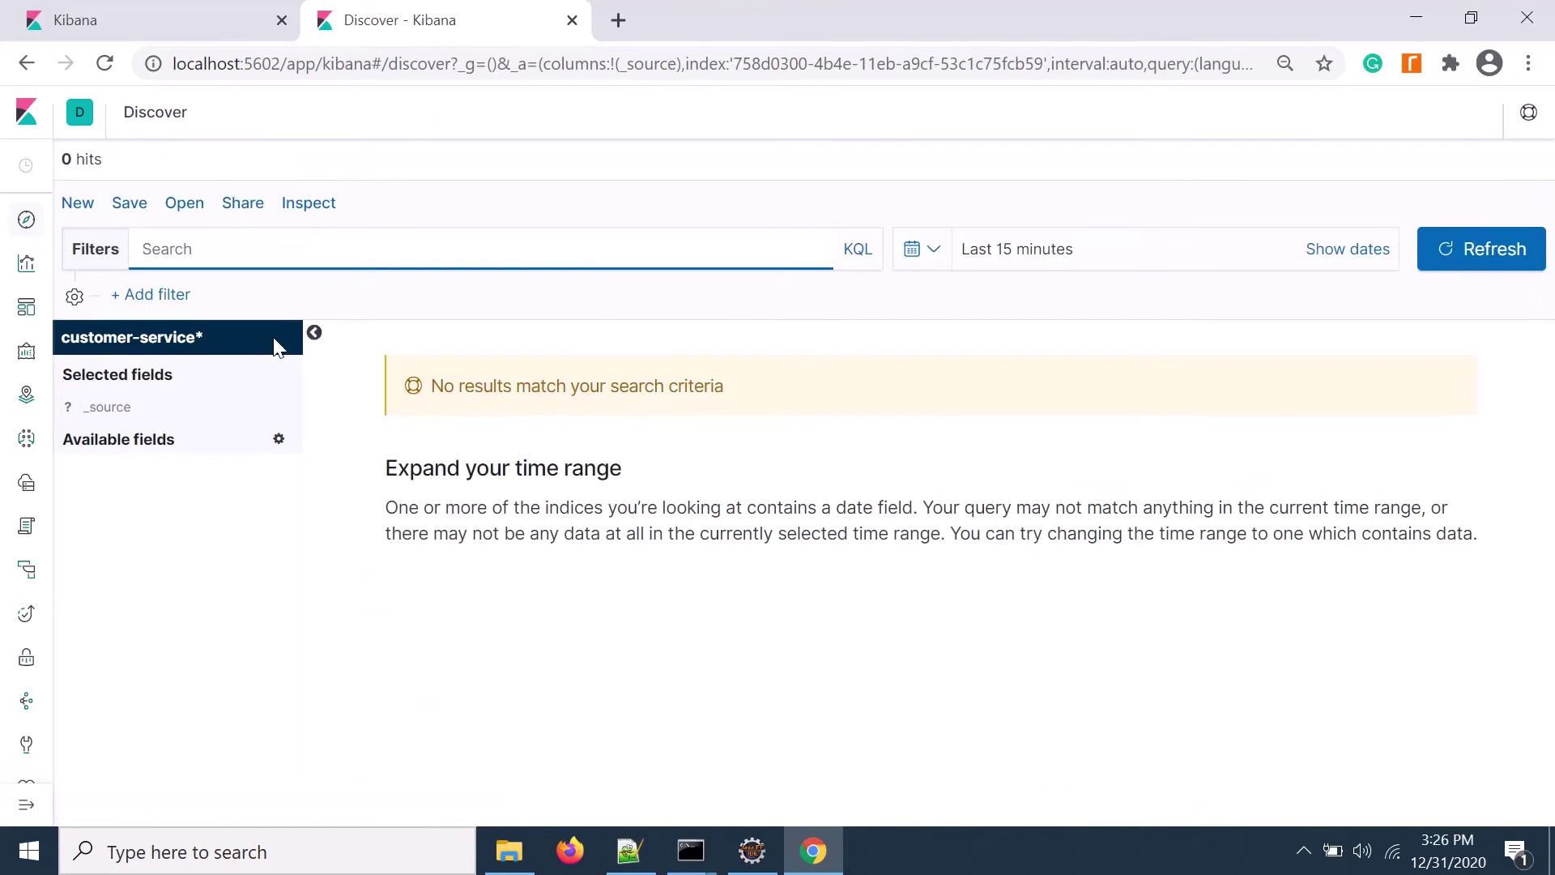
click(924, 250)
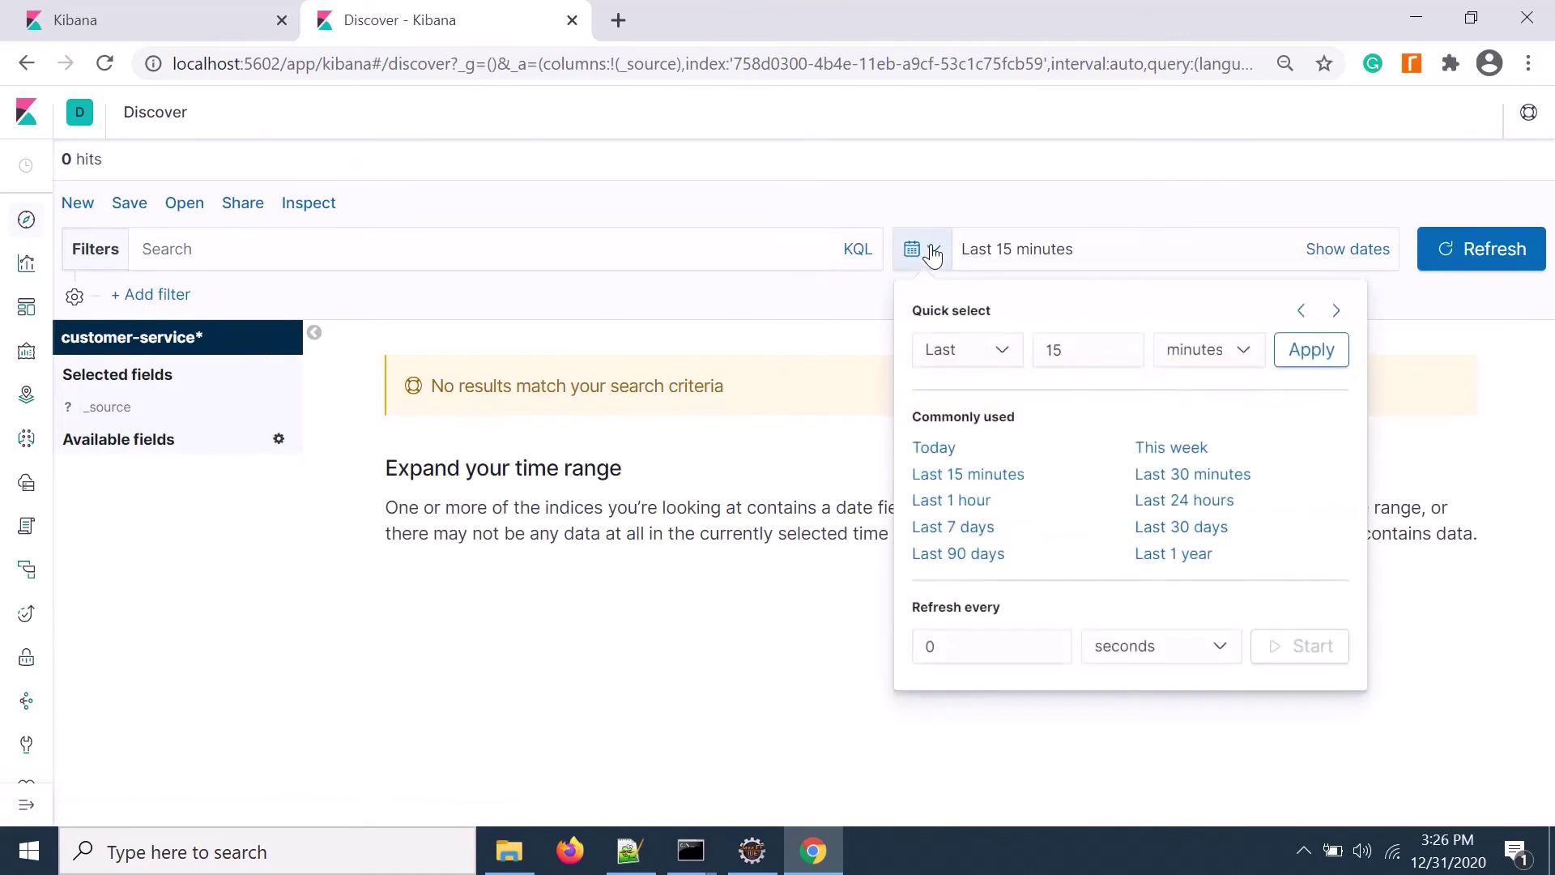
click(976, 528)
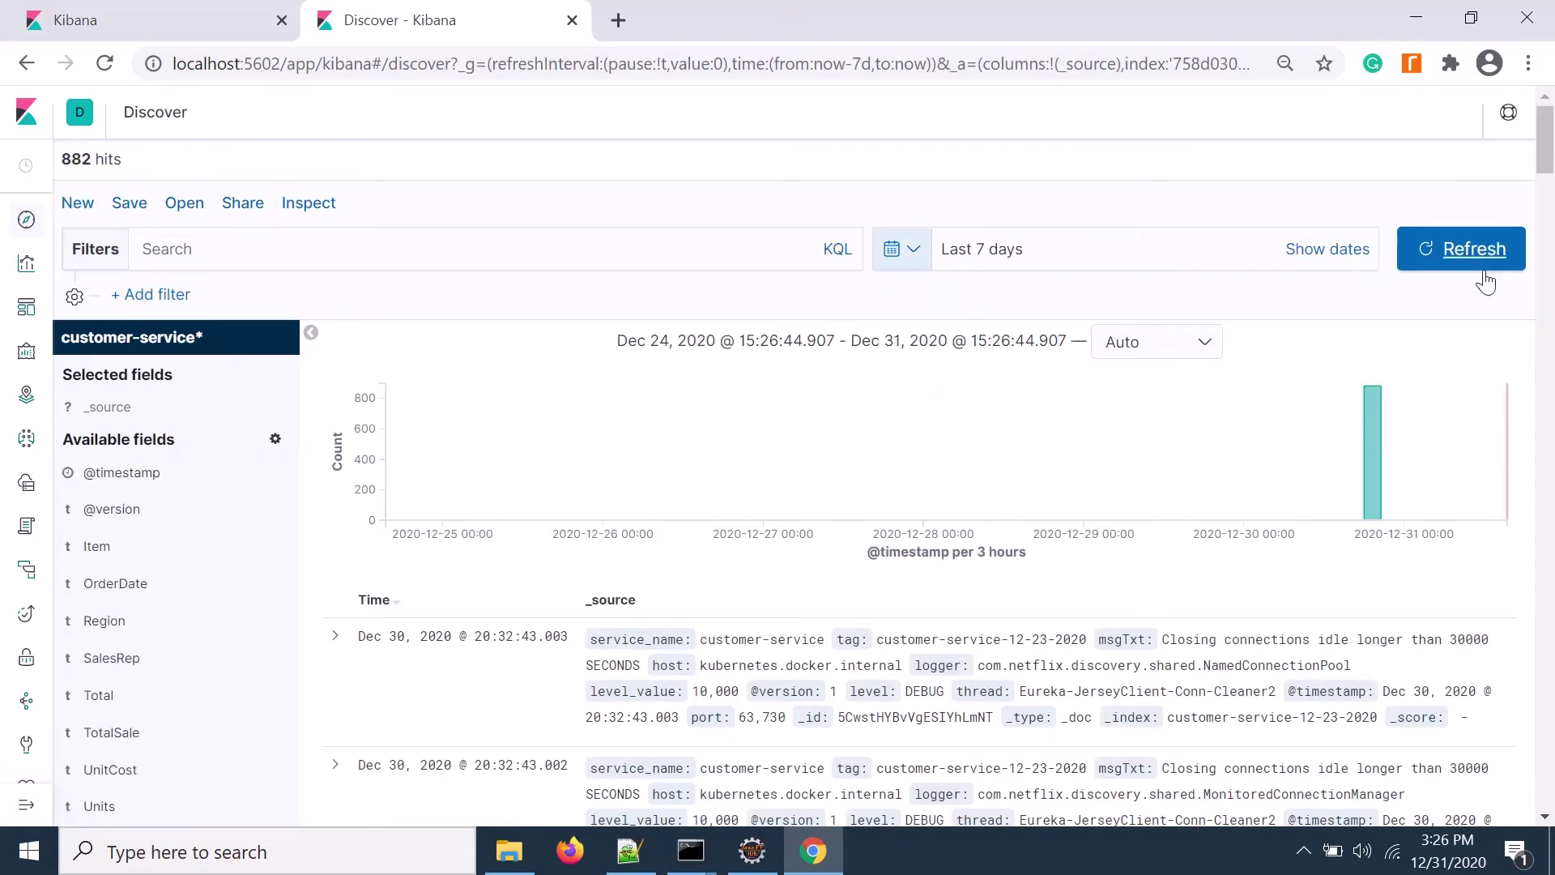
click(1458, 261)
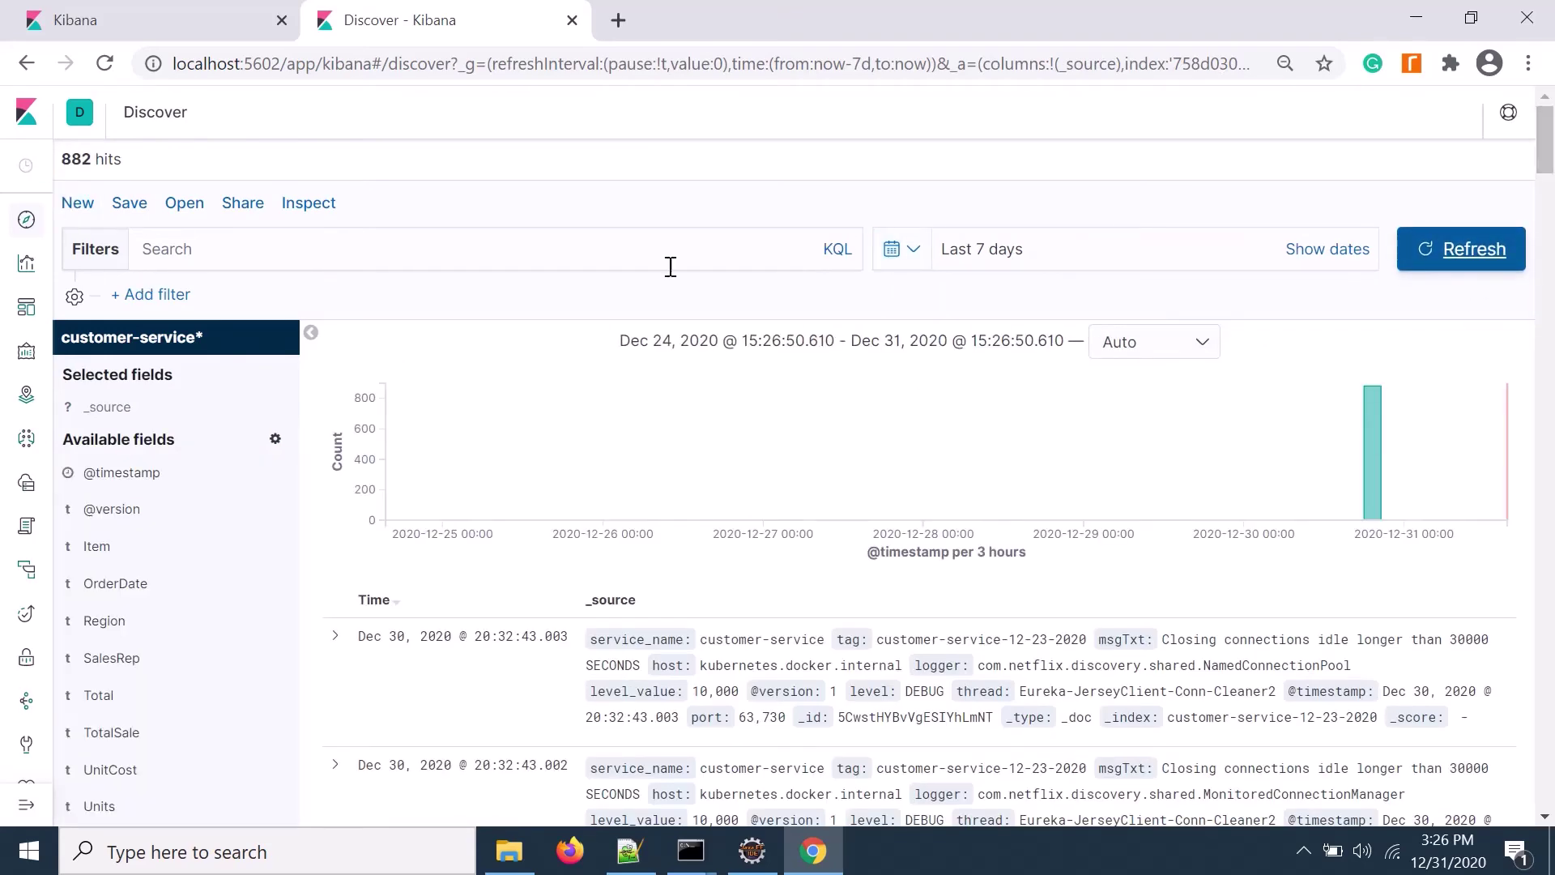
scroll(469, 343, down, 6)
scroll(469, 330, up, 6)
click(149, 26)
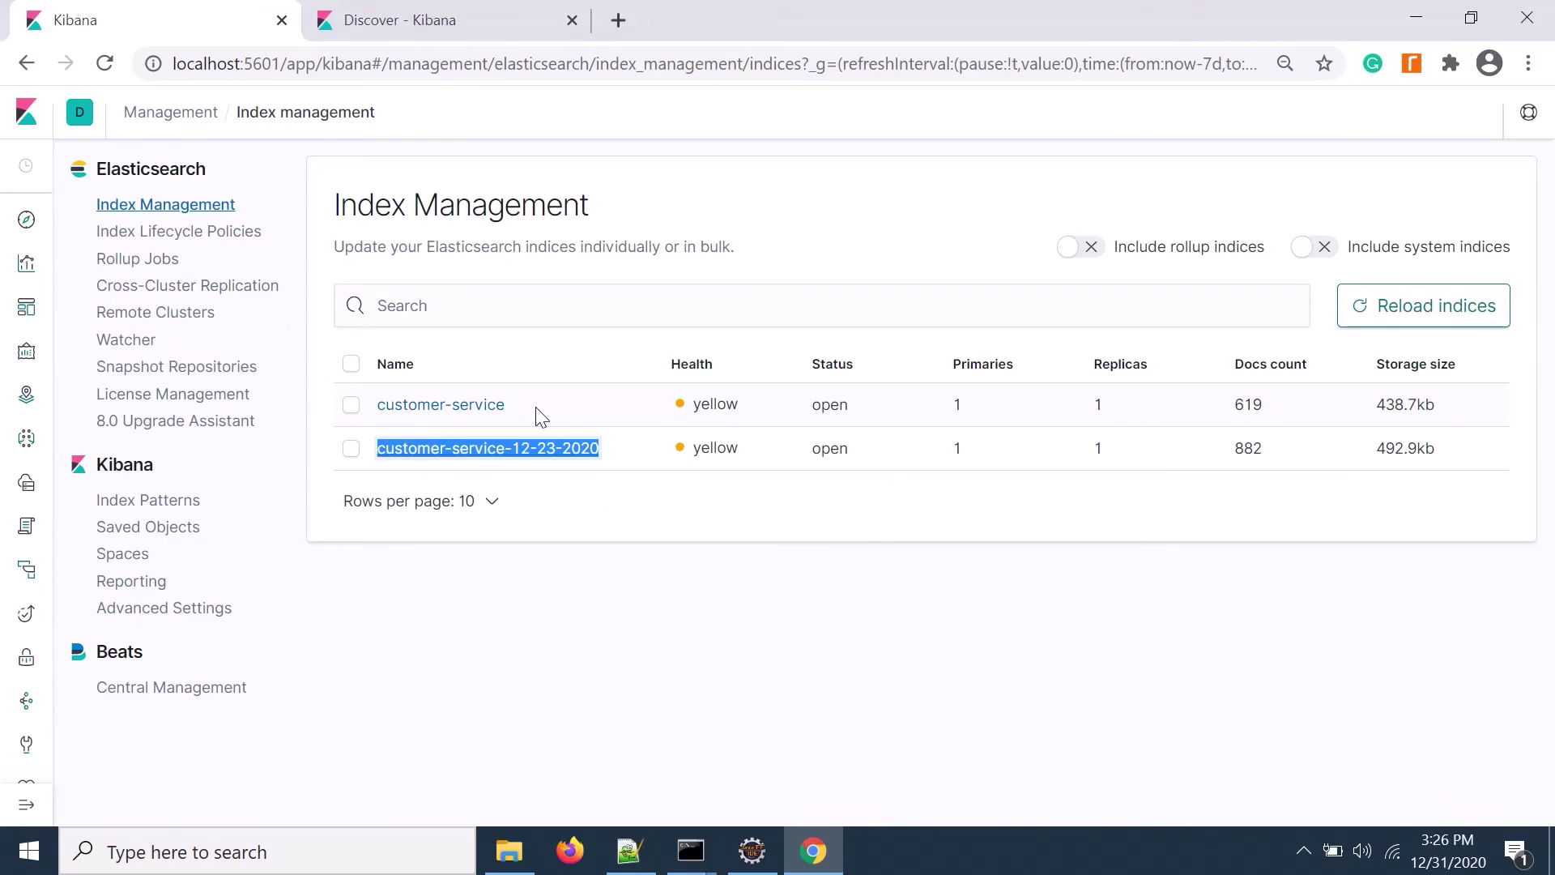
Launch CustomerServiceApplication from Eclipse's Run dropdown.
click(447, 25)
click(139, 24)
click(752, 850)
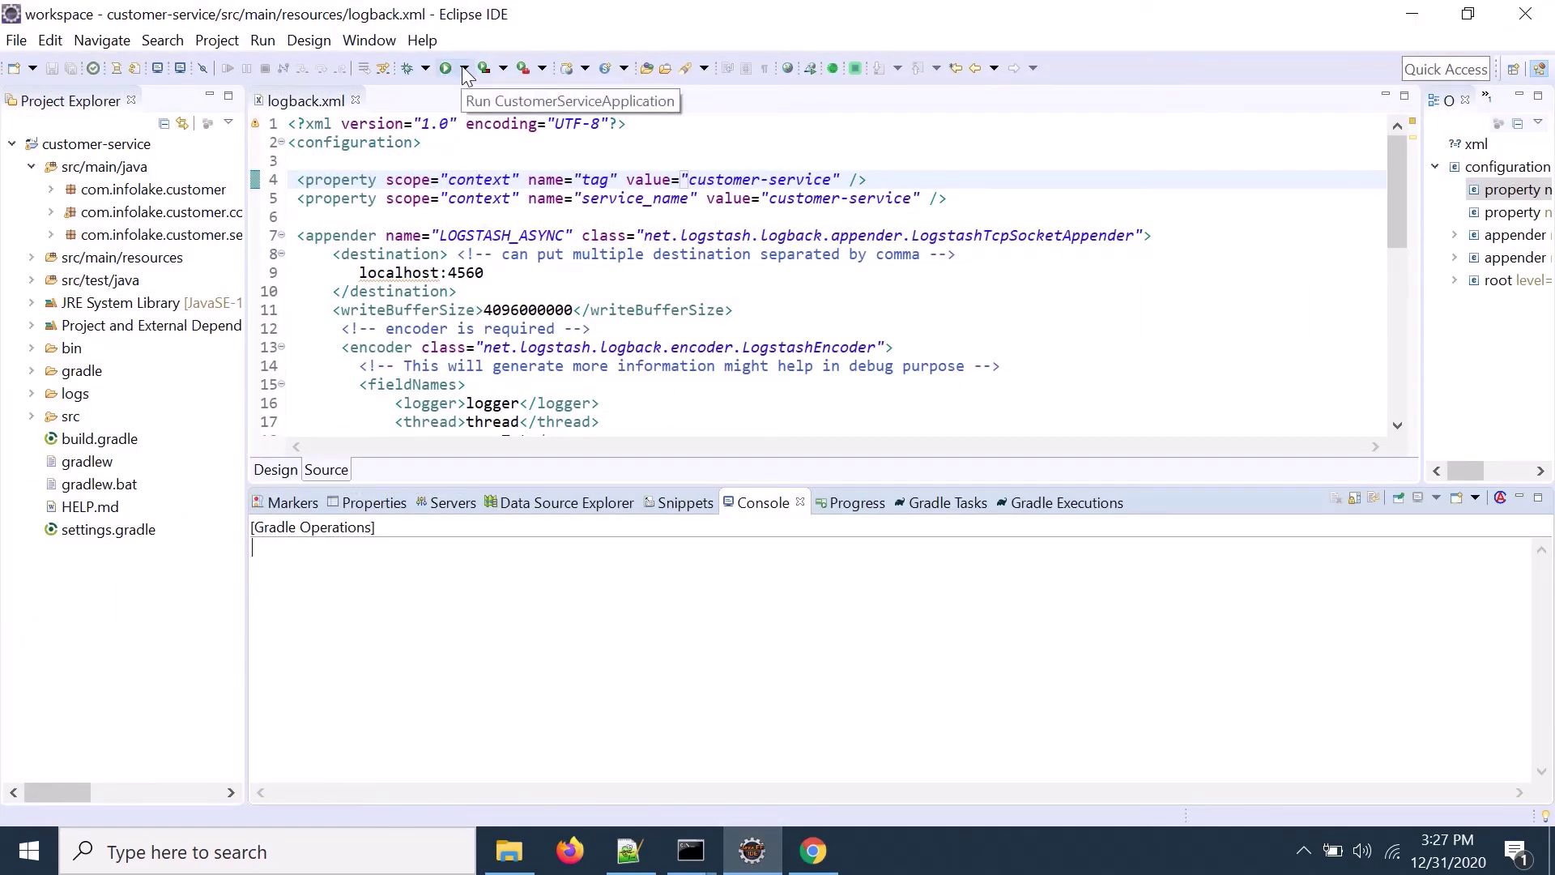
mouse_move(690, 849)
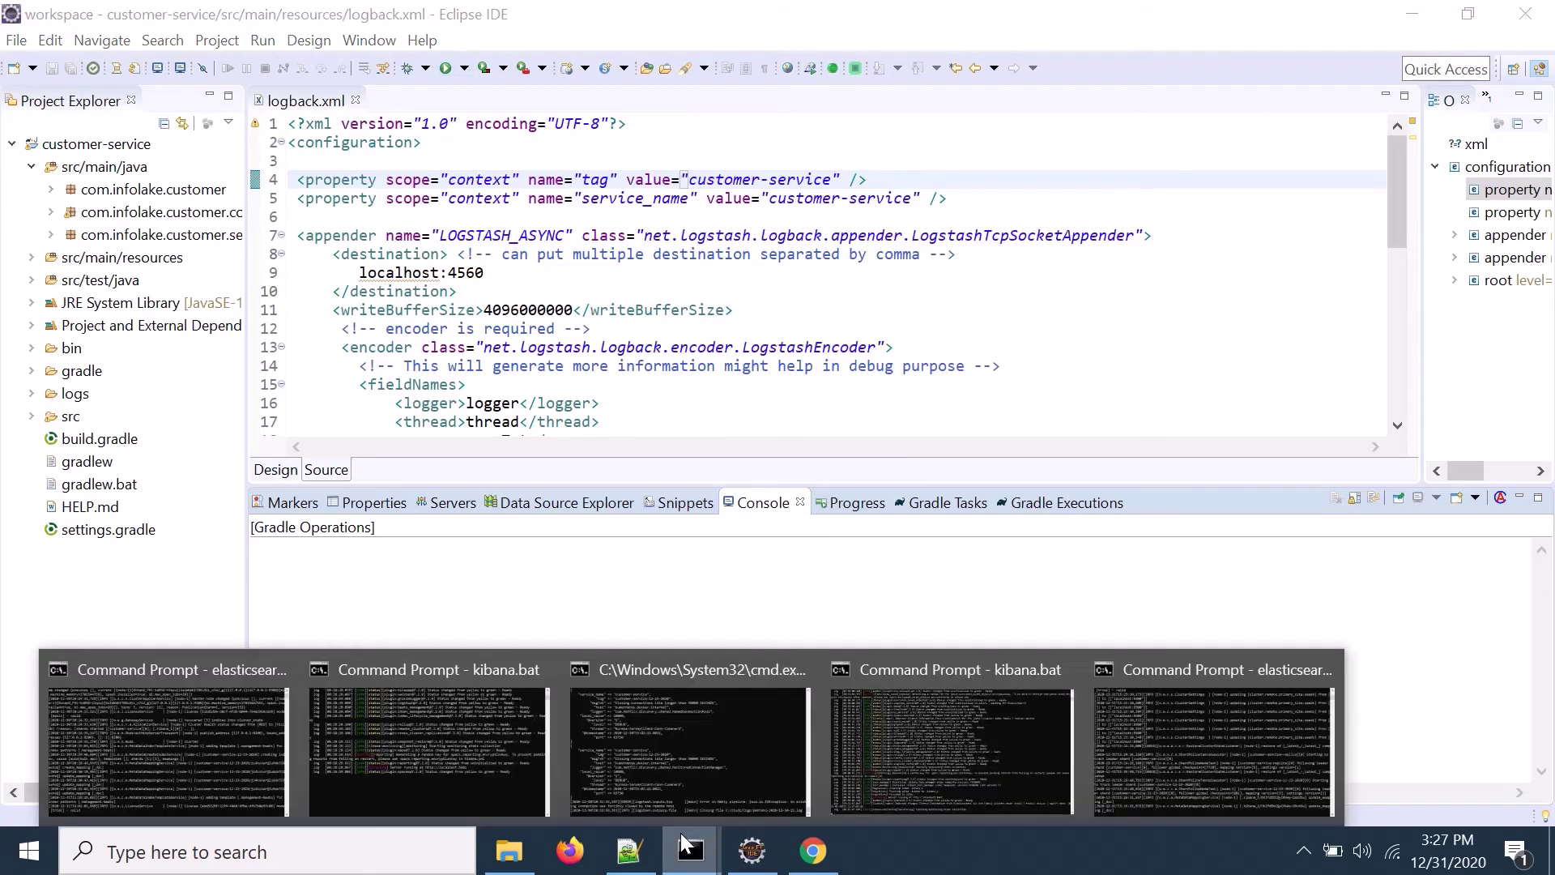
click(497, 161)
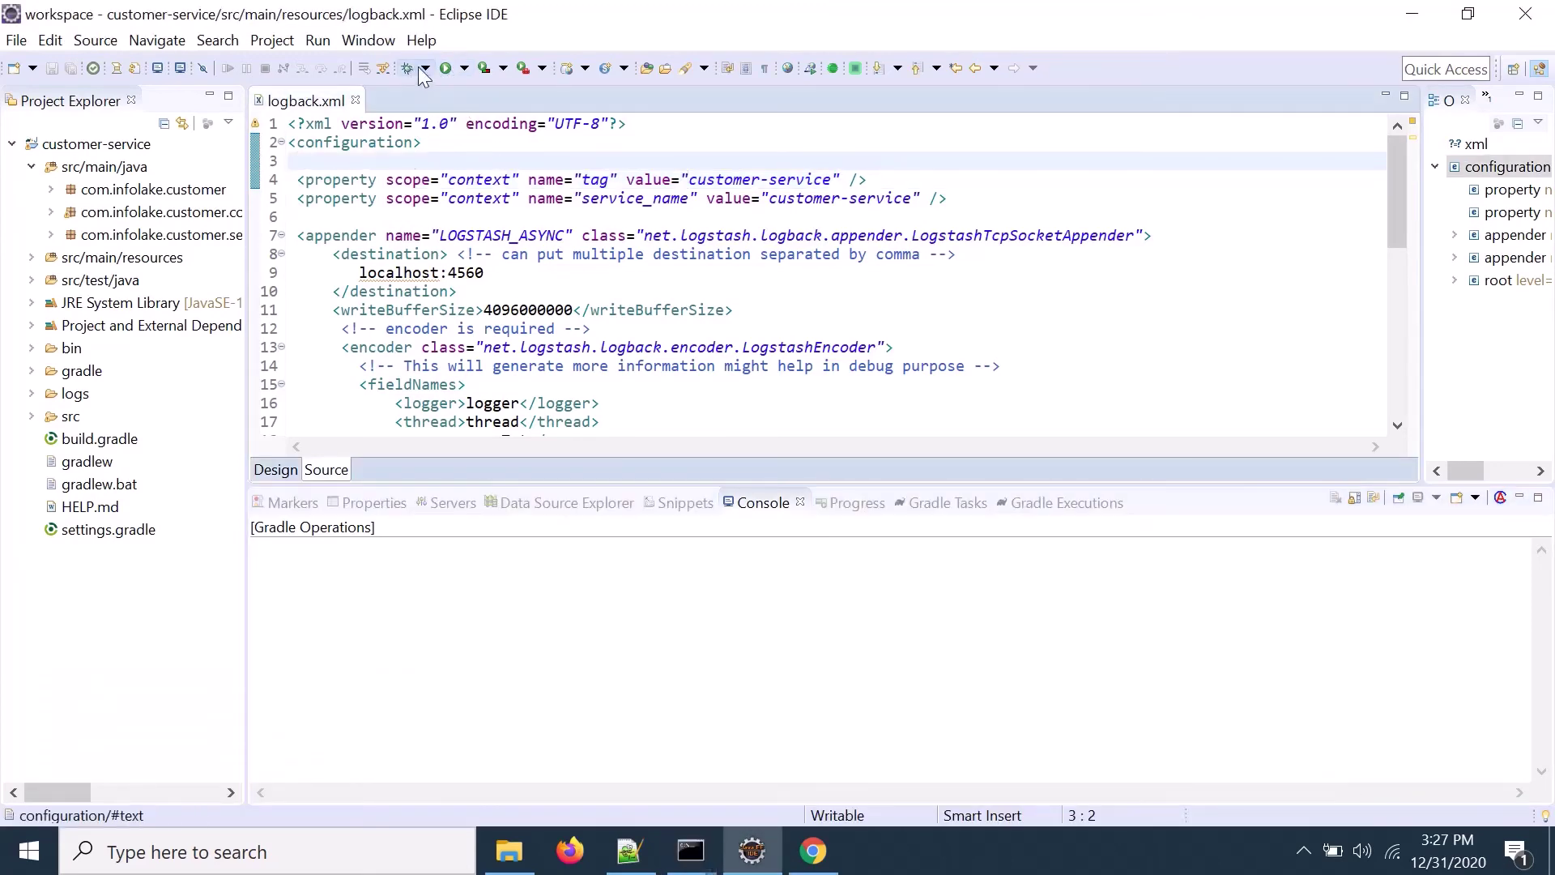
click(464, 69)
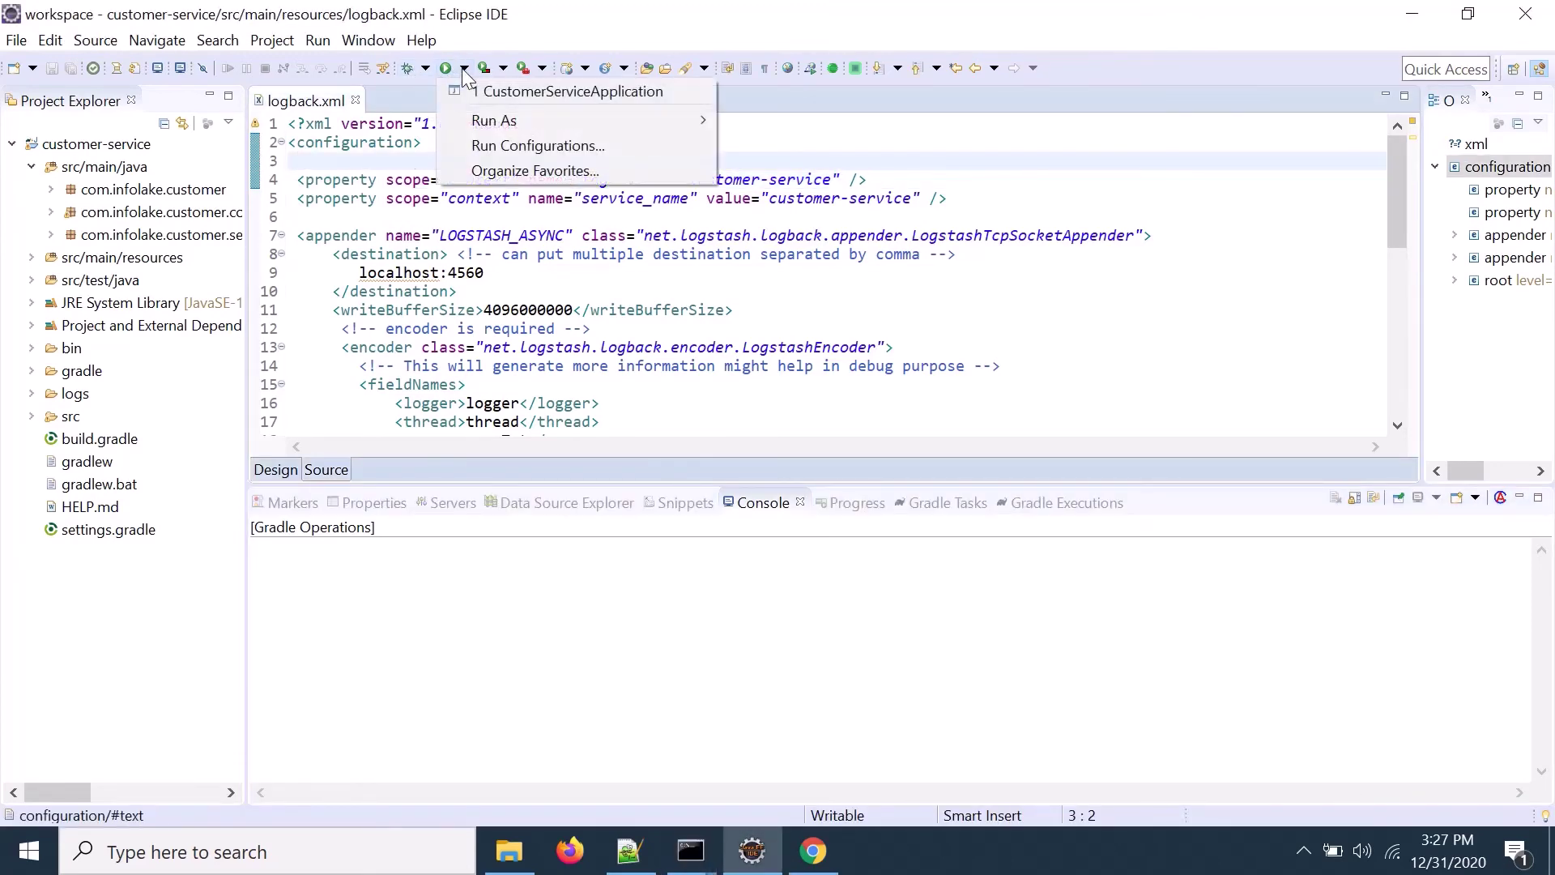
click(535, 92)
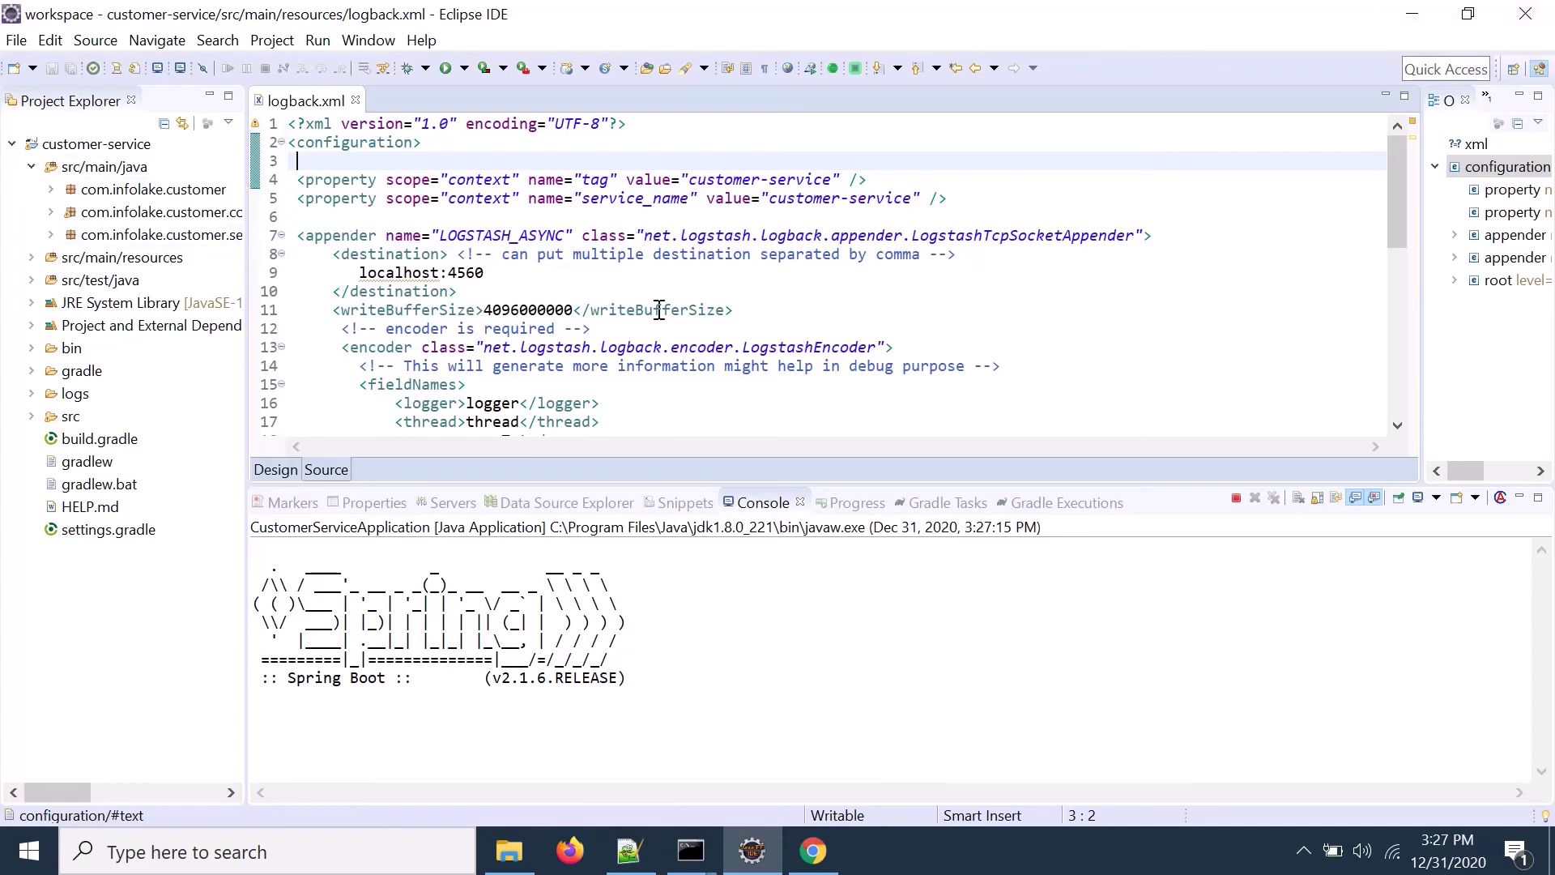
Check the Logstash console for the new log events, then minimise it.
click(690, 850)
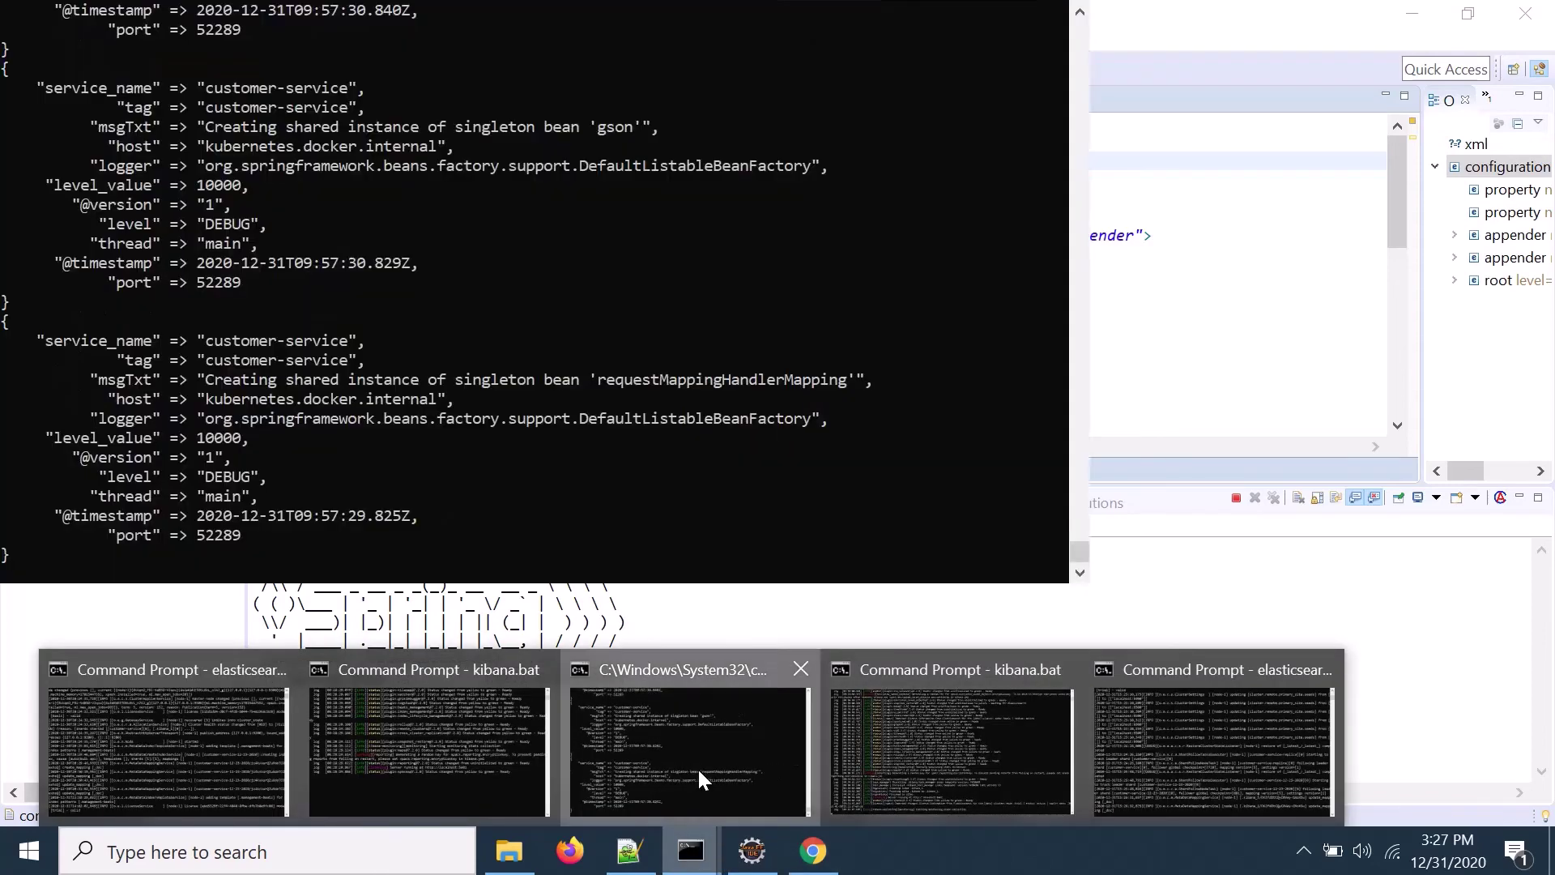
click(698, 766)
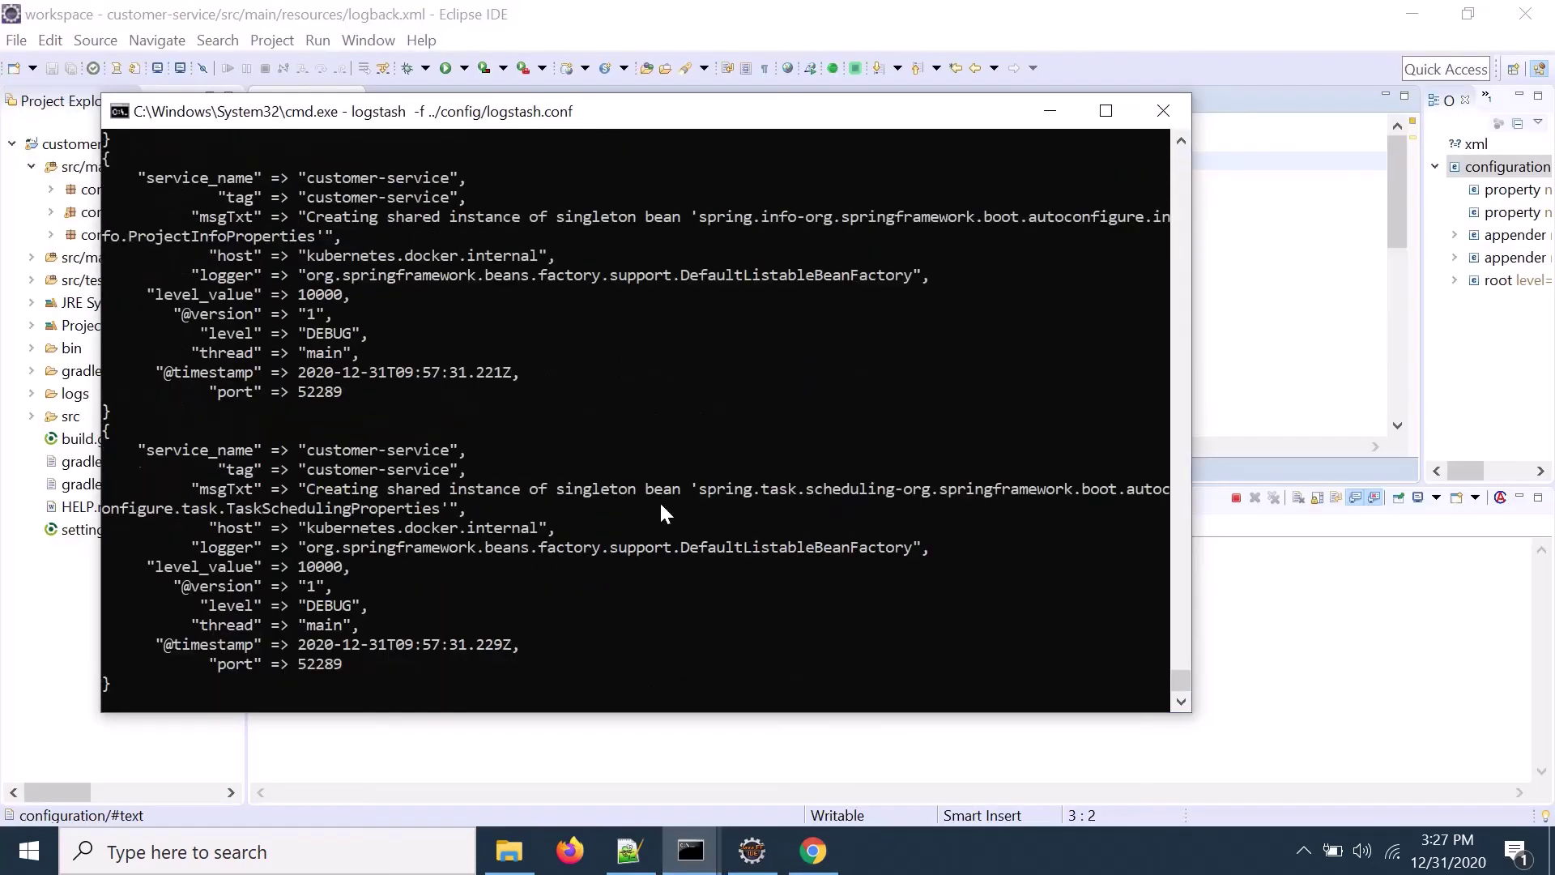
click(1050, 111)
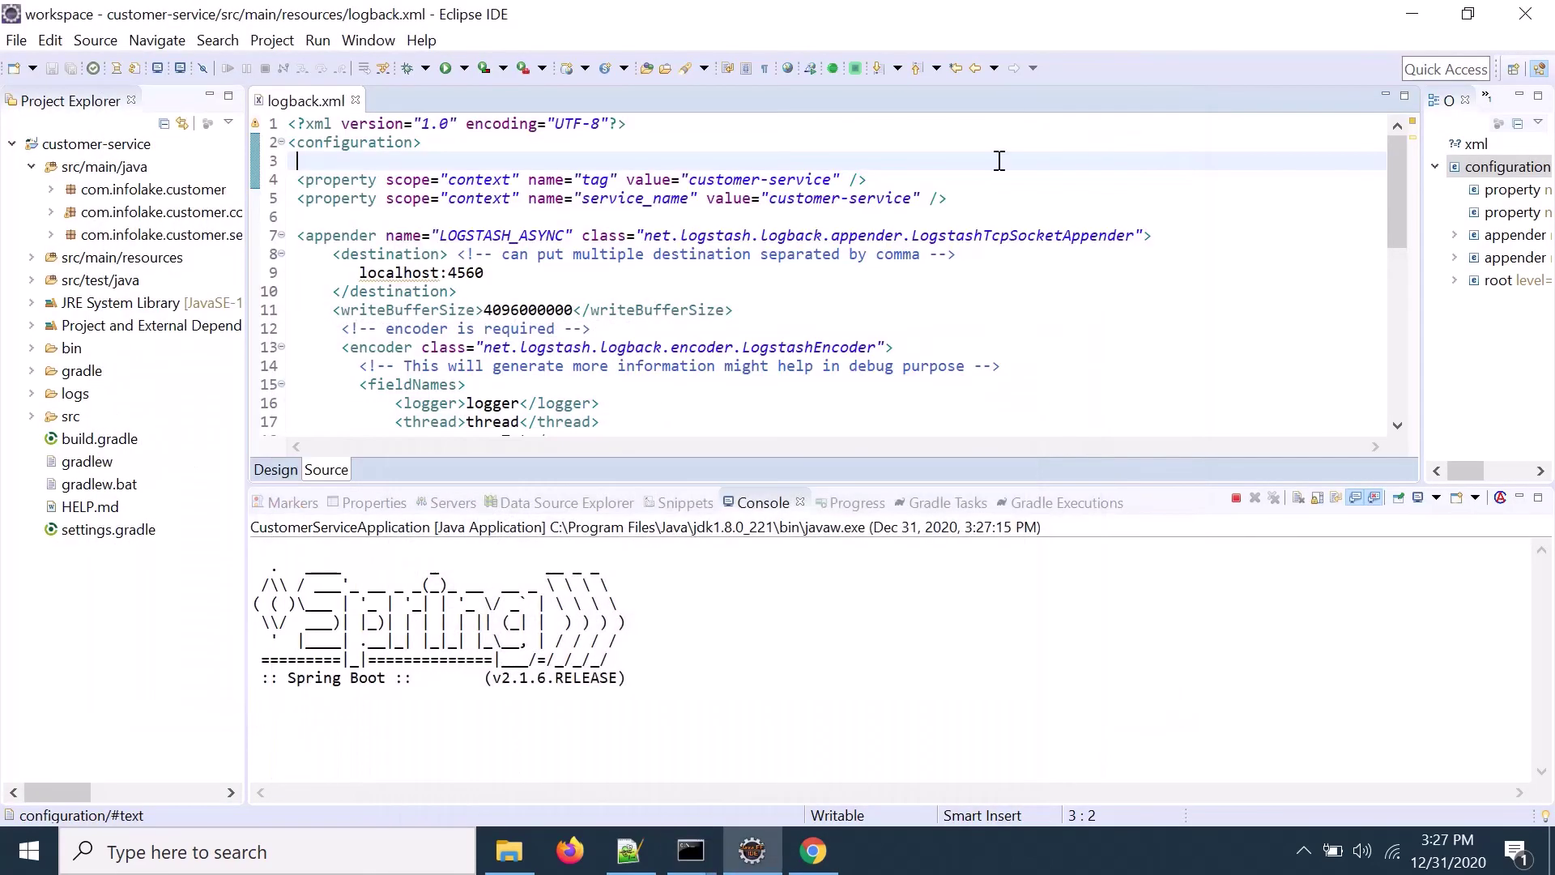
Reload the primary's Index Management in Chrome and highlight customer-service's 1141 docs count.
click(813, 850)
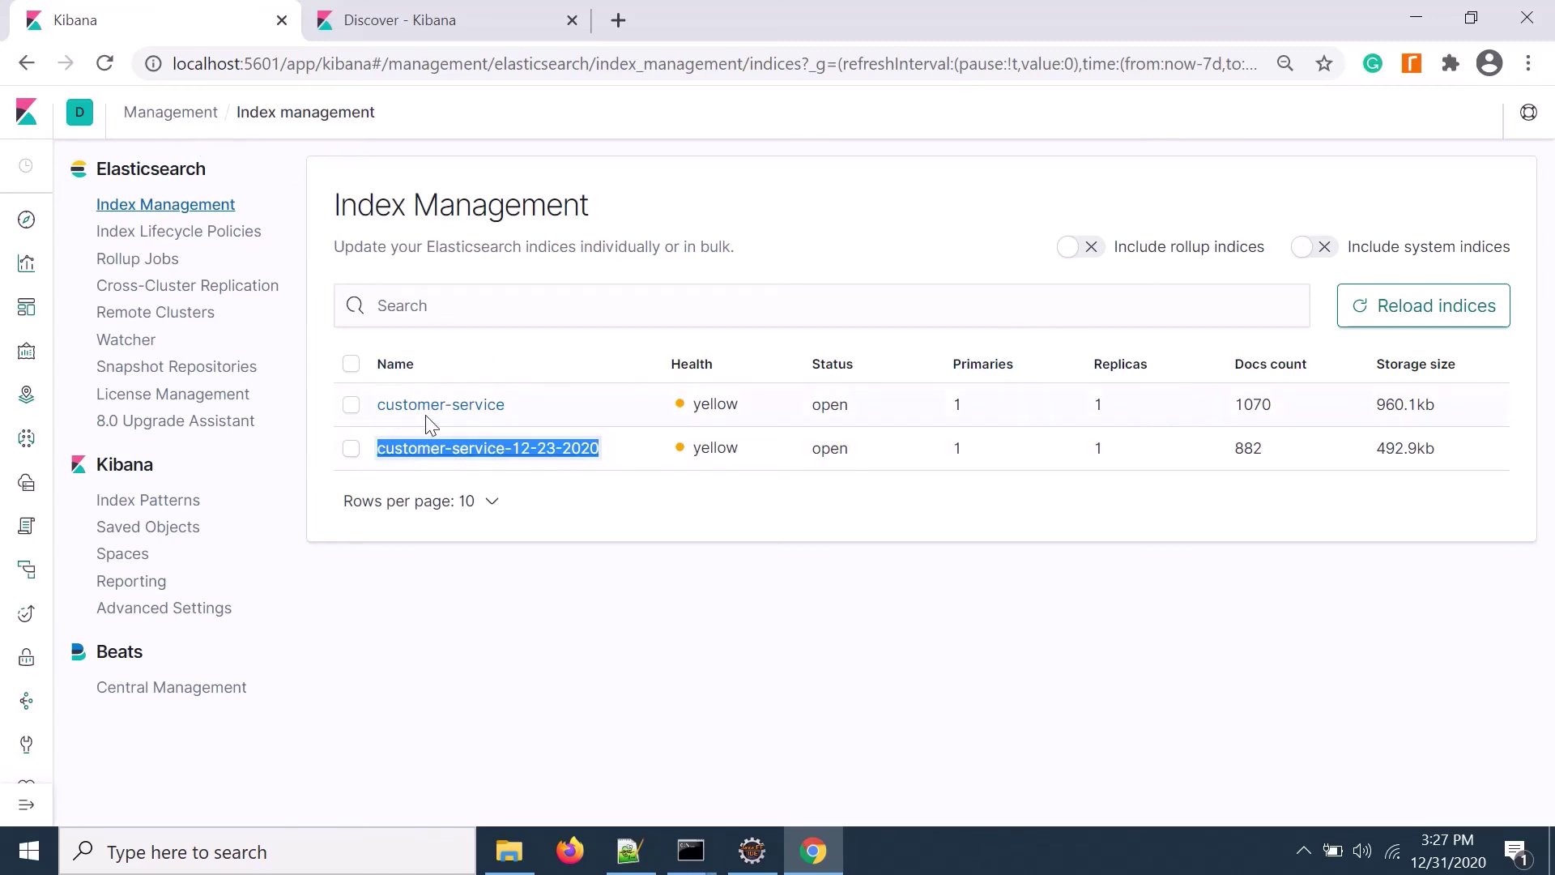
click(106, 67)
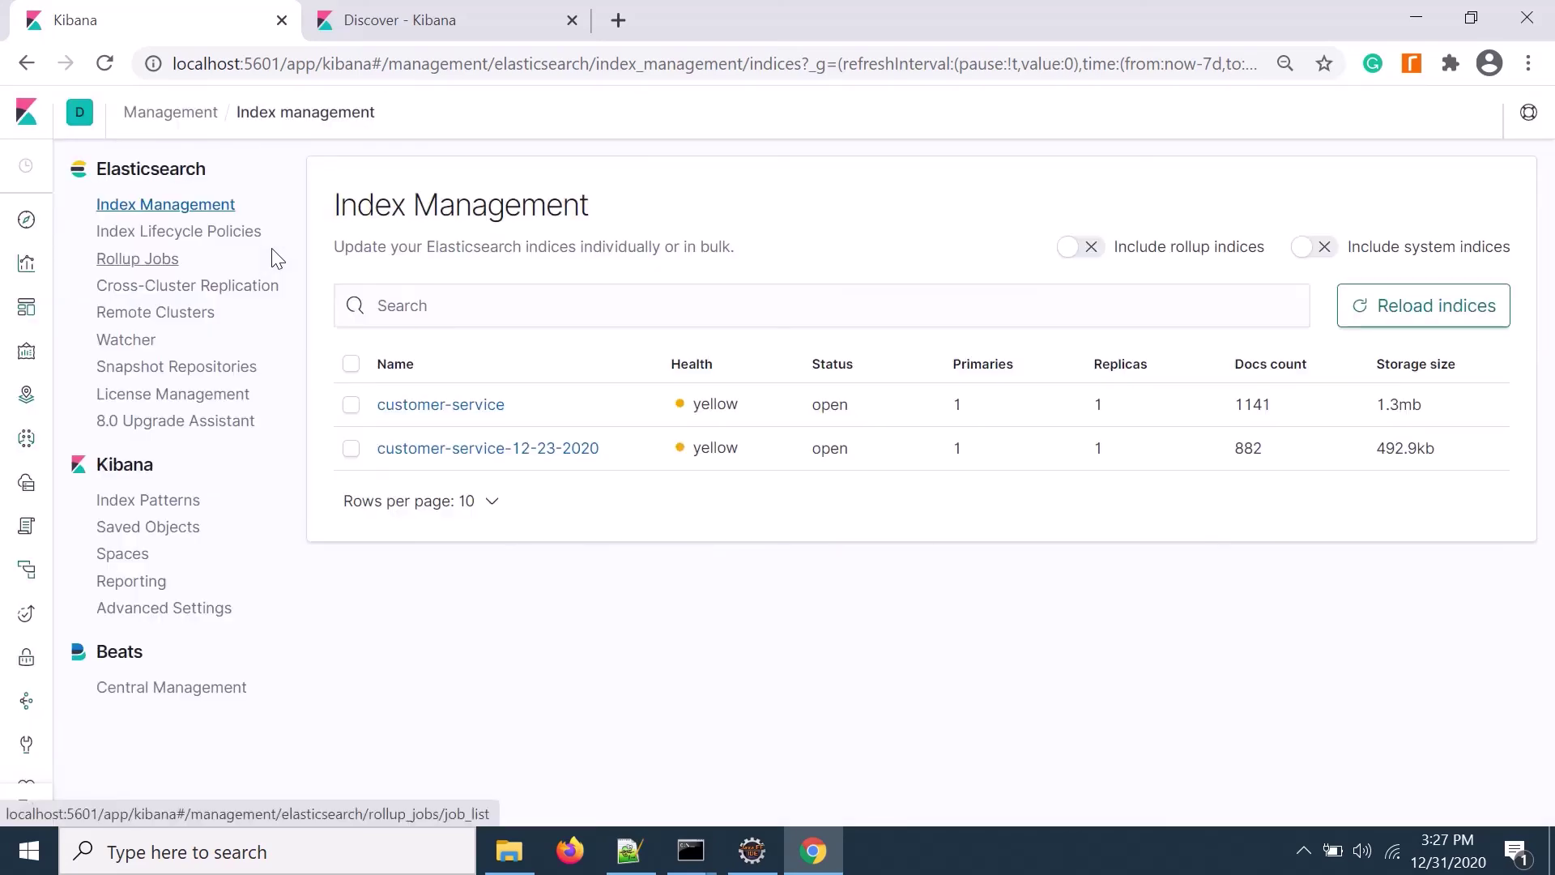
drag(1238, 407, 1275, 409)
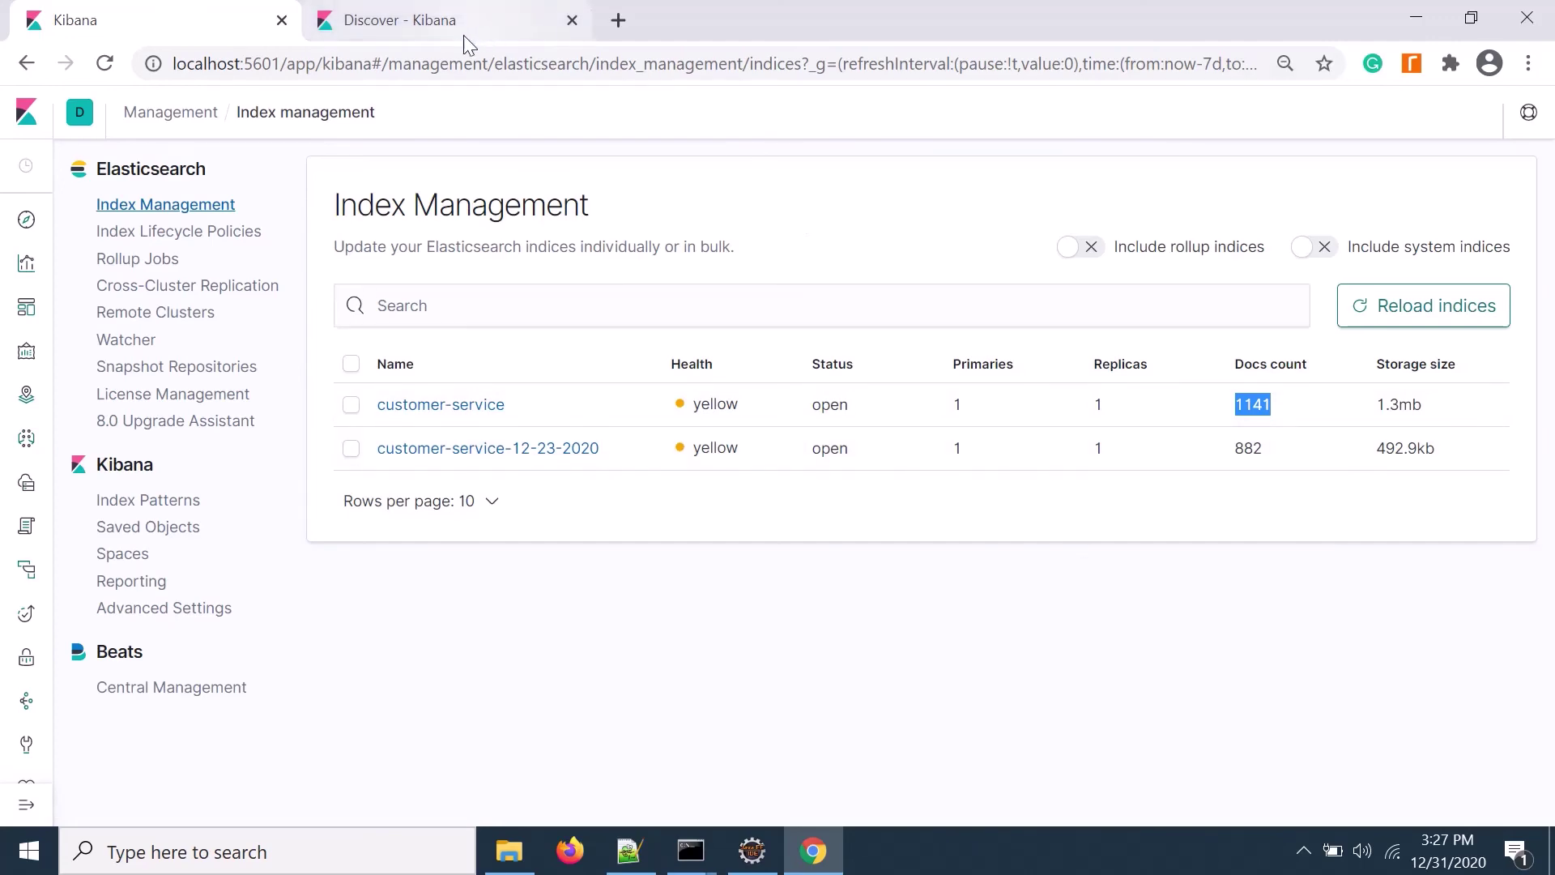
Open Management > Index Management on the 5602 tab and highlight the replica's docs count.
click(442, 30)
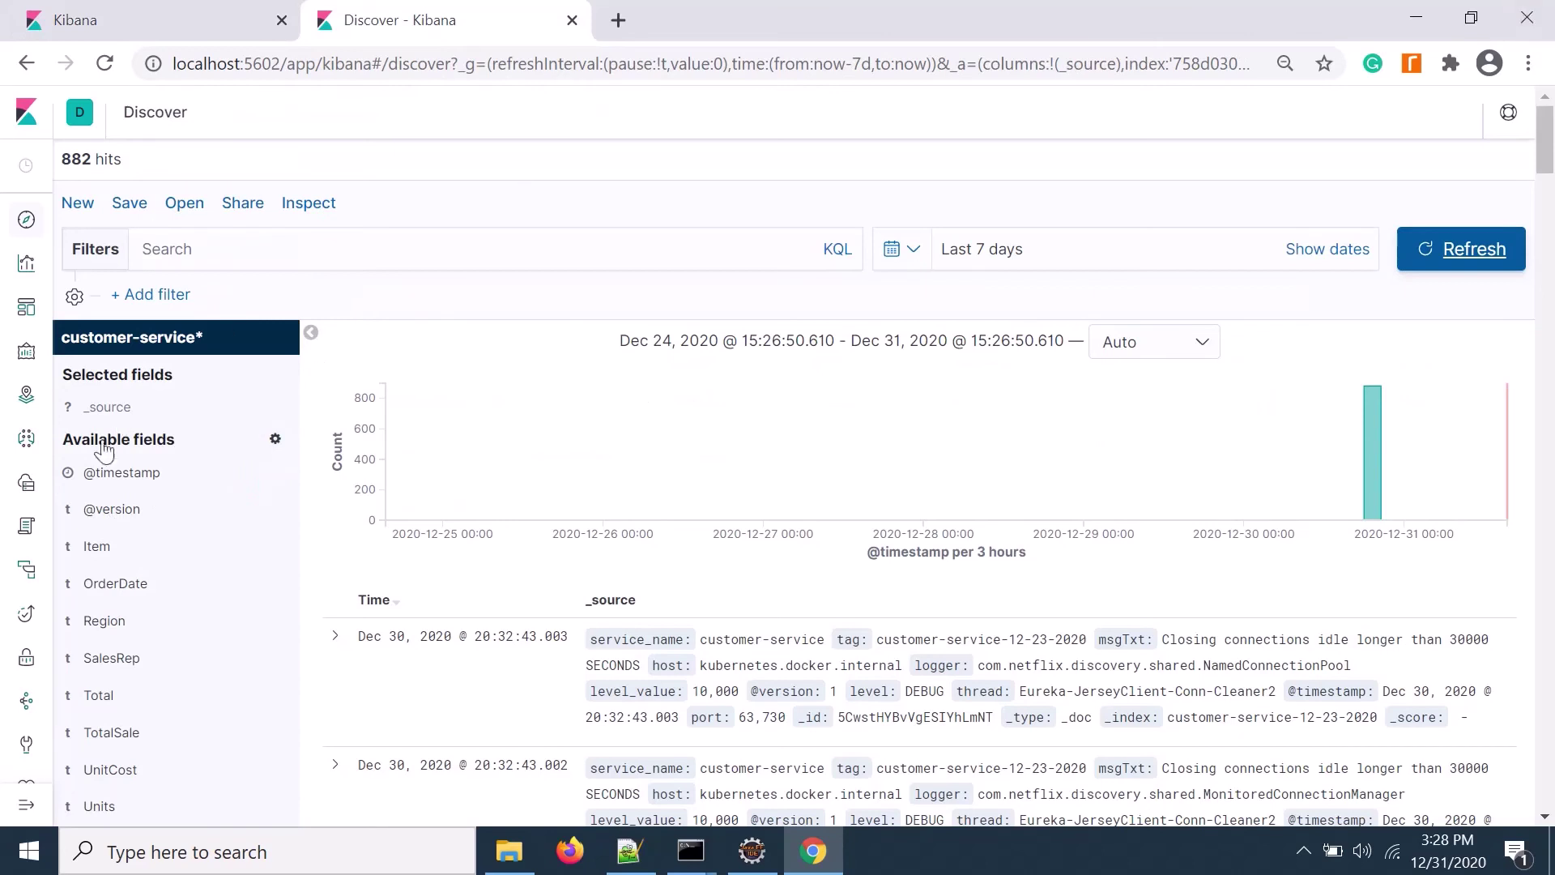
mouse_move(24, 817)
scroll(49, 777, down, 2)
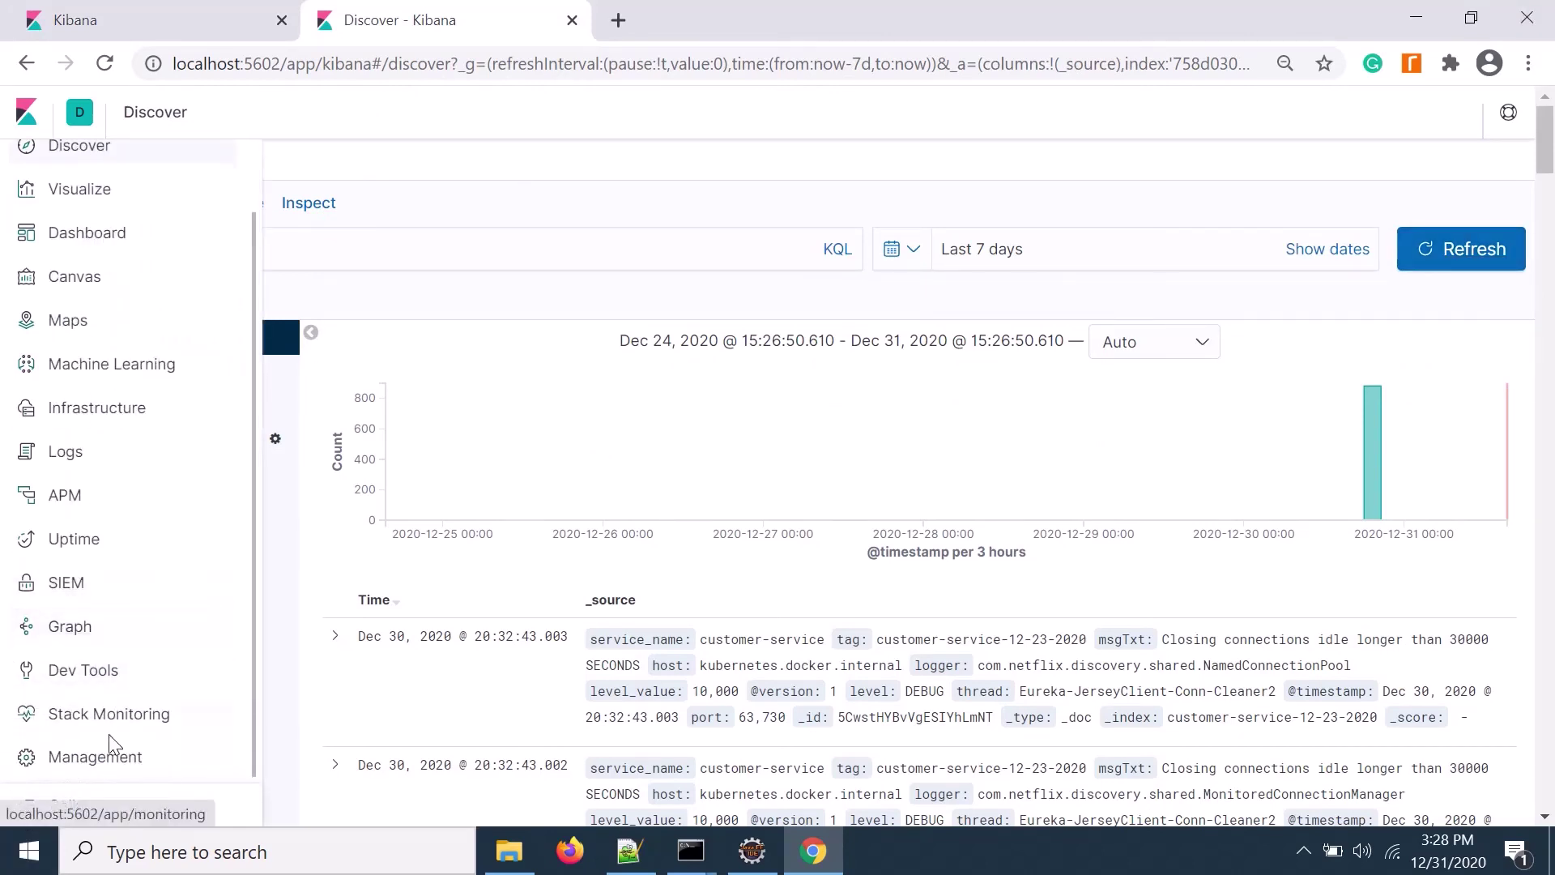
click(101, 755)
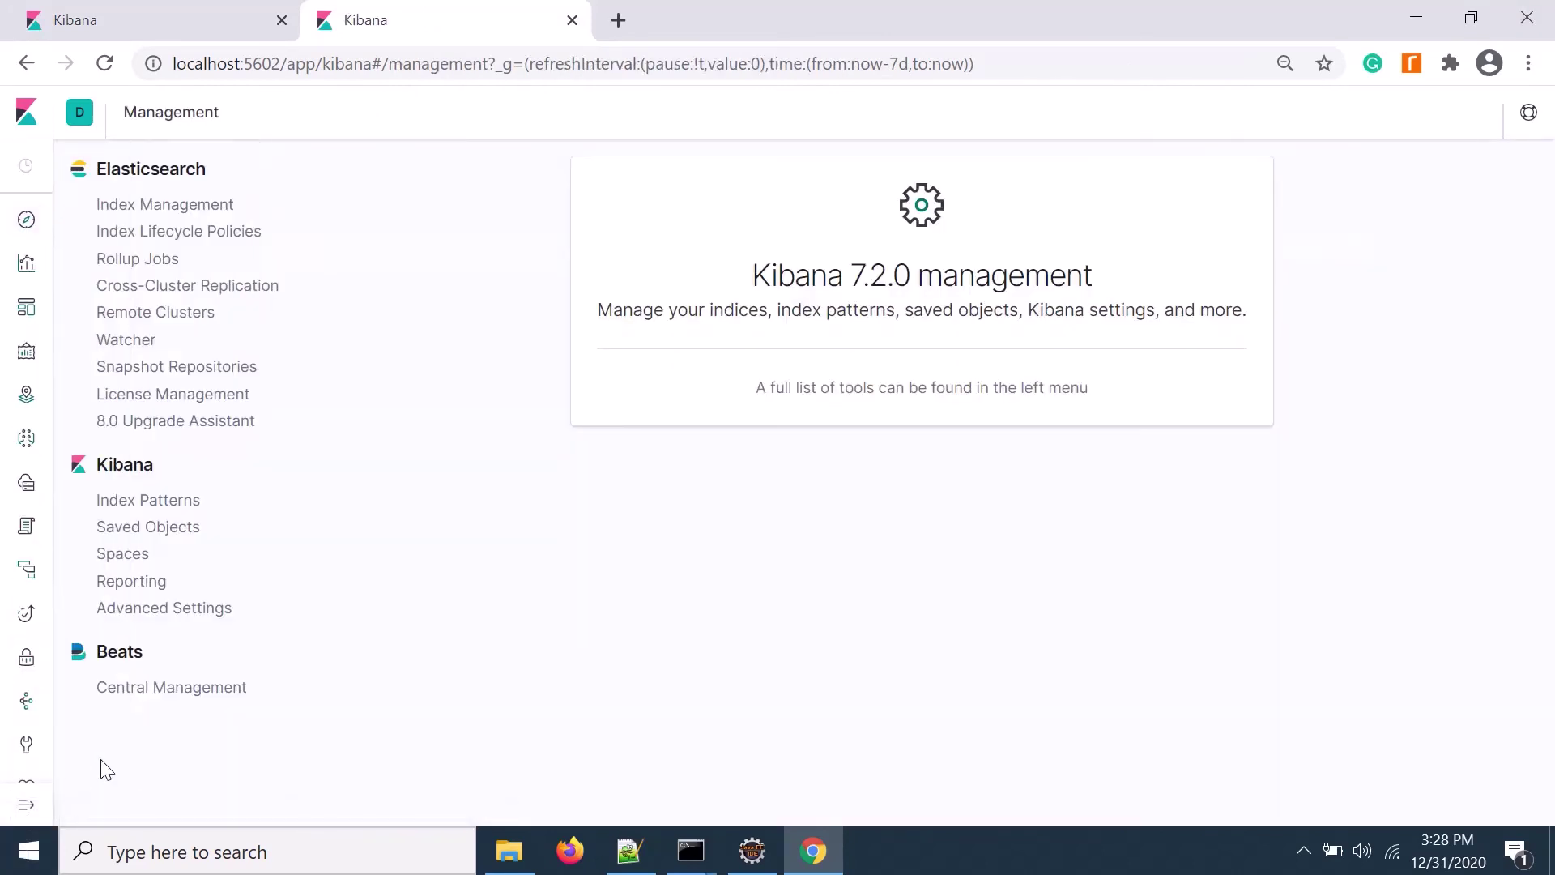
click(179, 212)
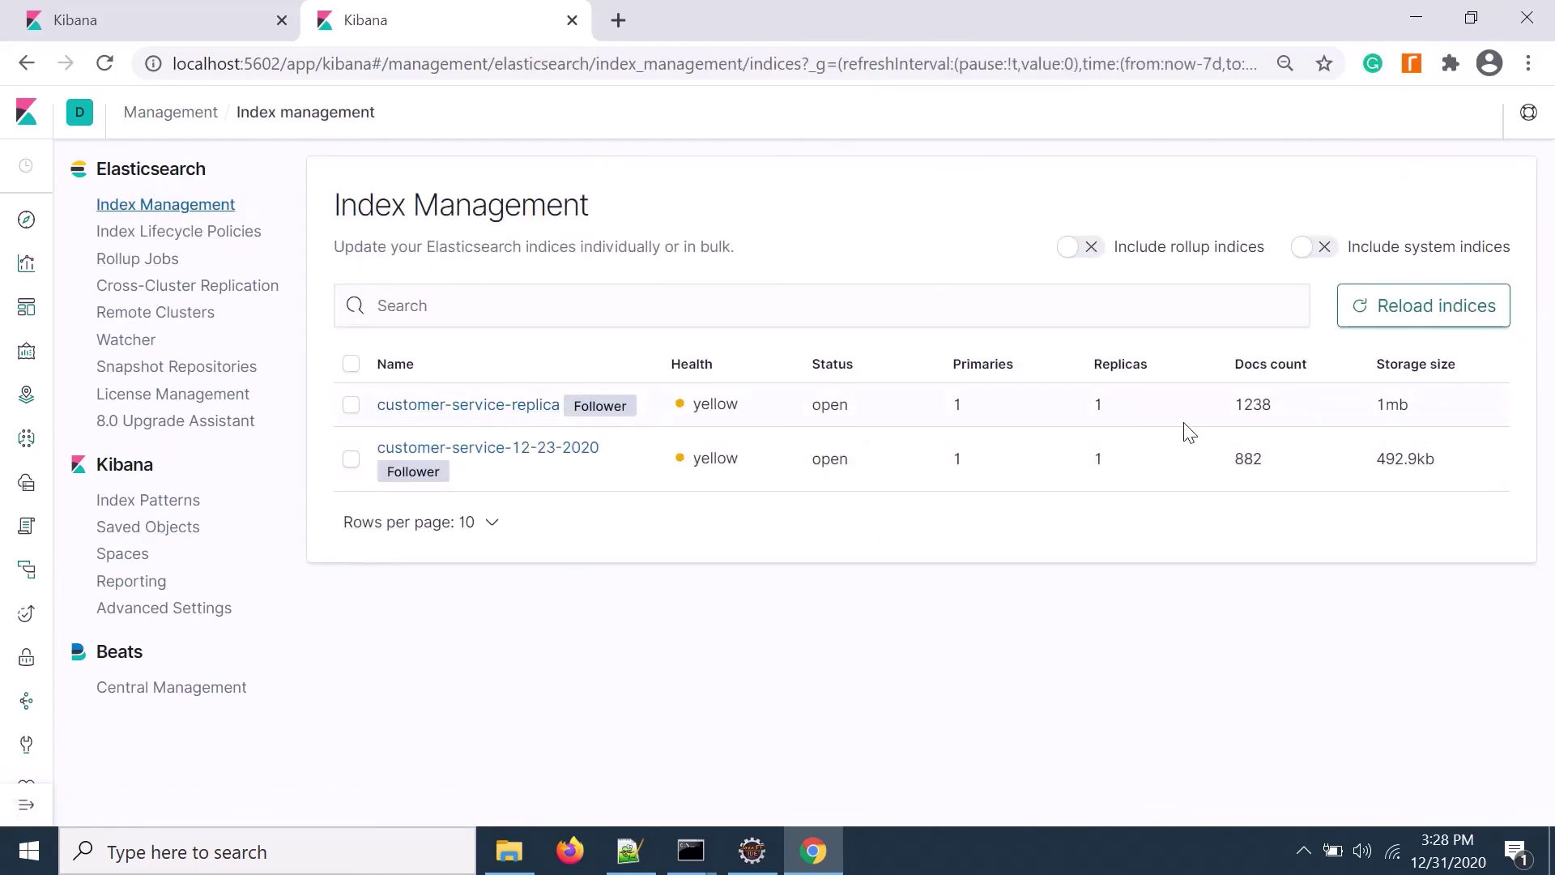
drag(1236, 404, 1268, 404)
Compare with the 5601 tab, then reload indices so customer-service-replica shows 1287 docs.
click(103, 20)
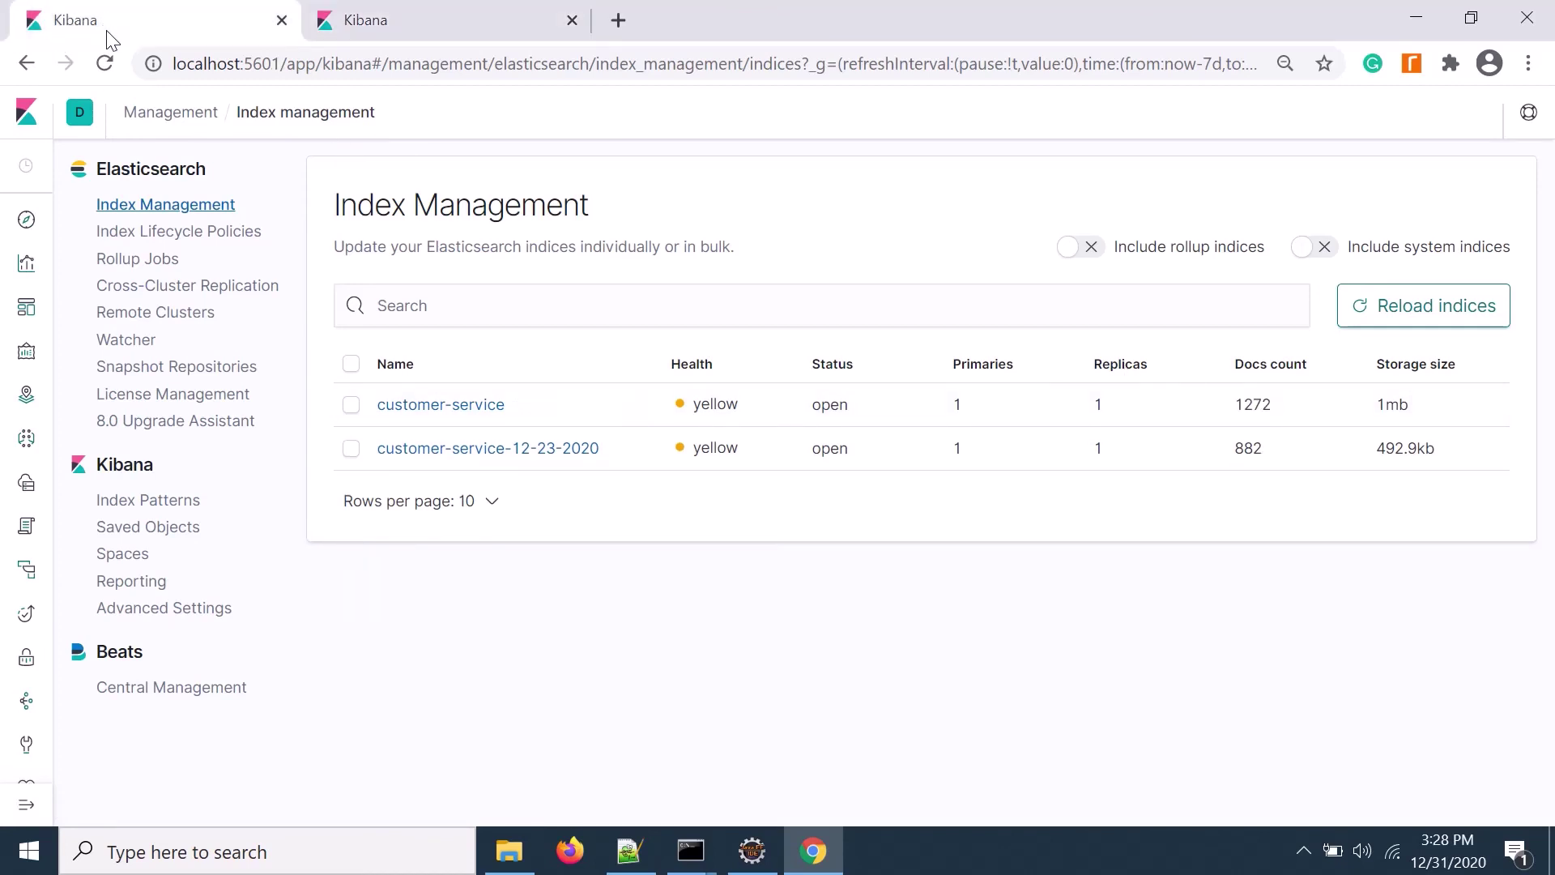
click(415, 24)
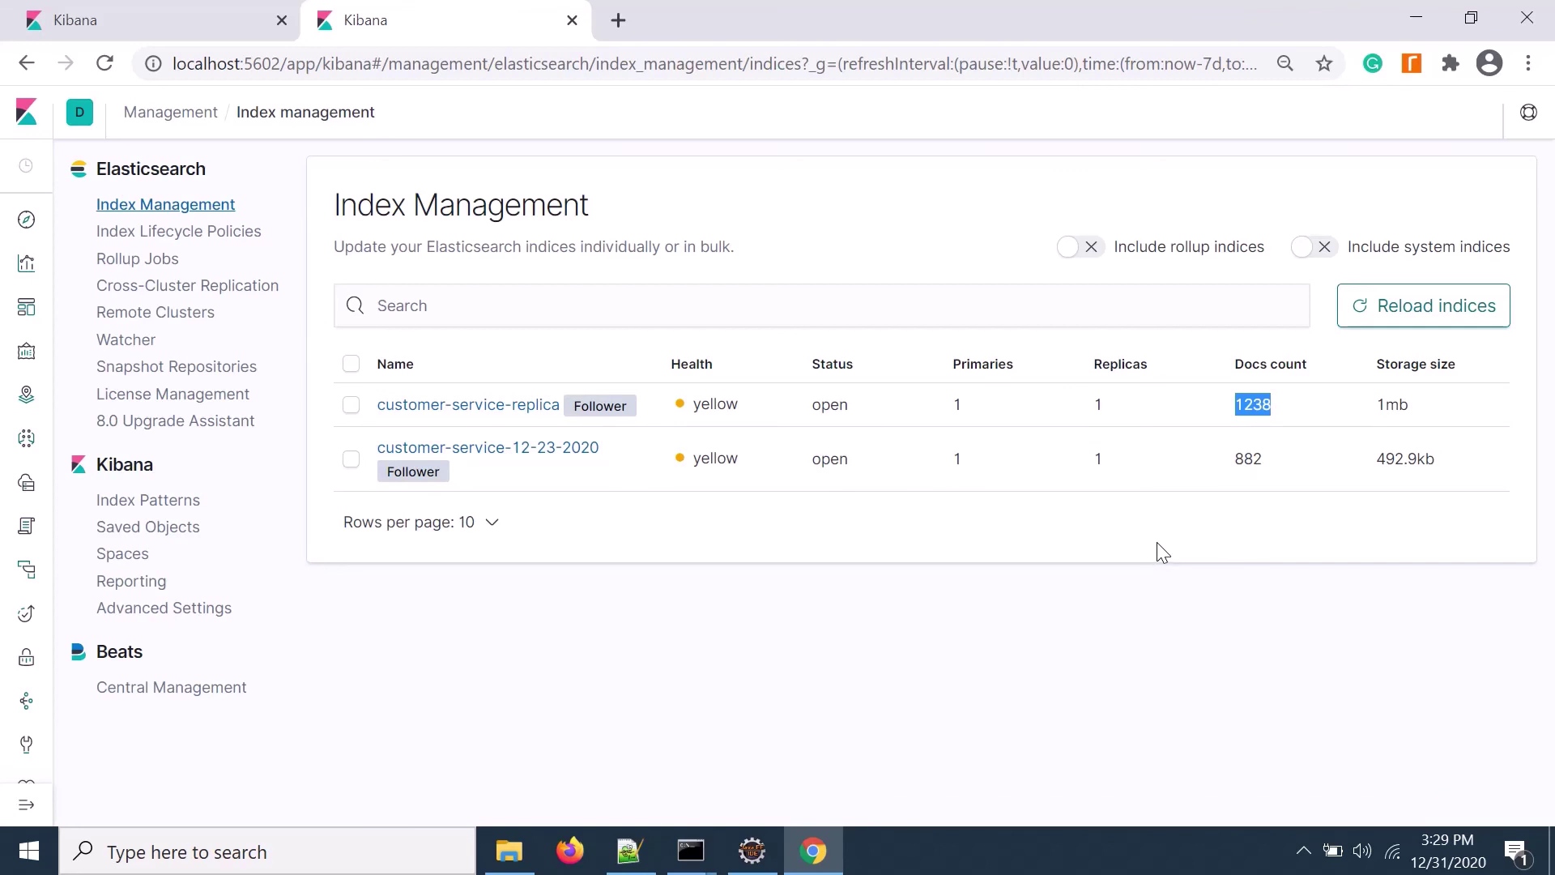
click(1408, 308)
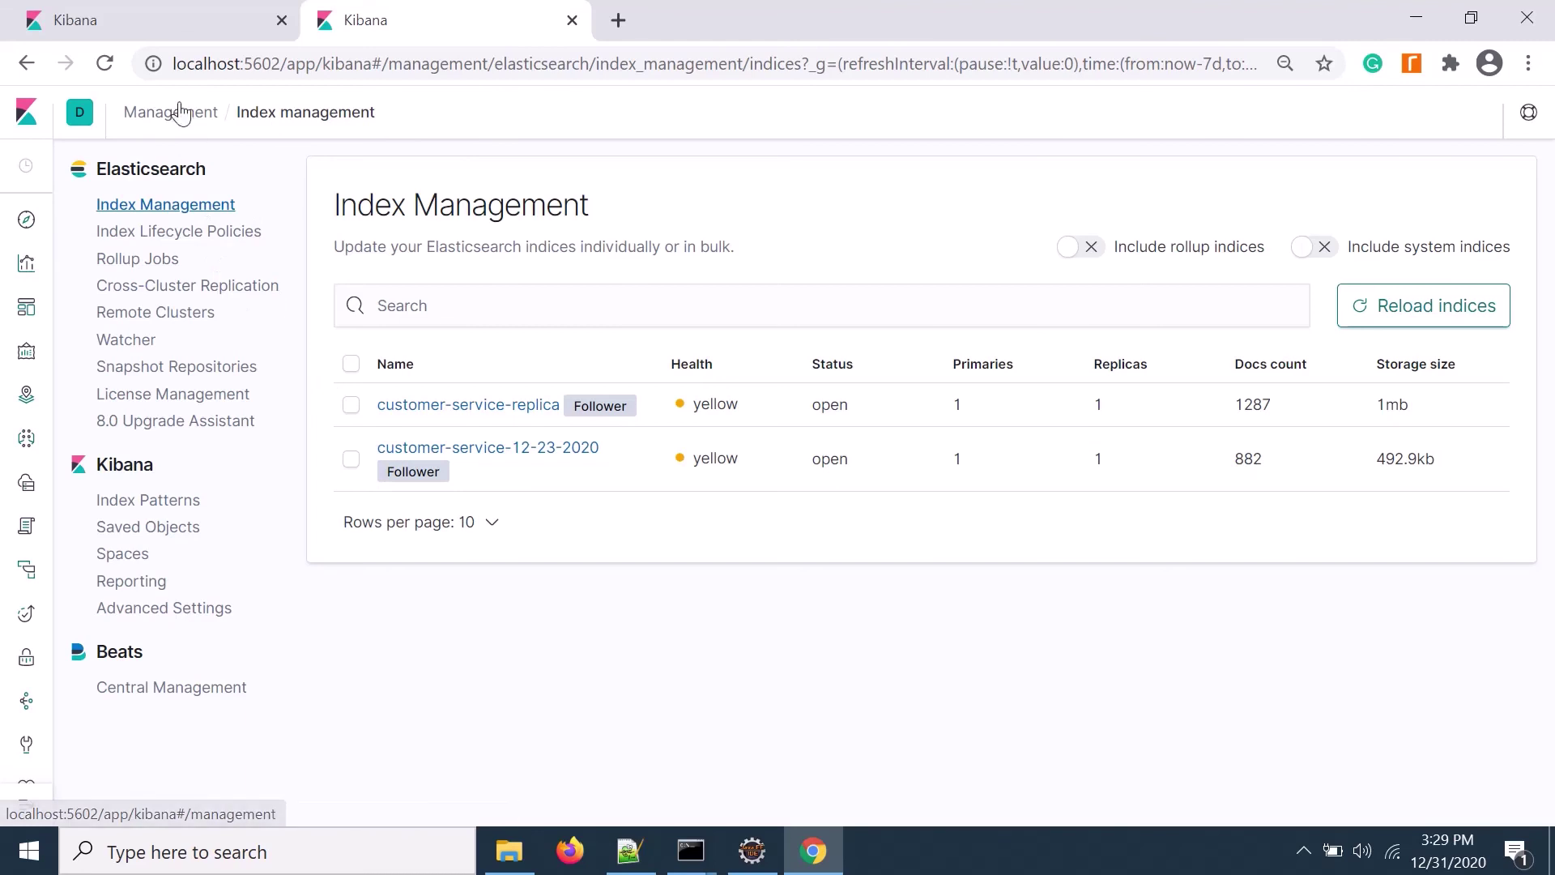
click(129, 22)
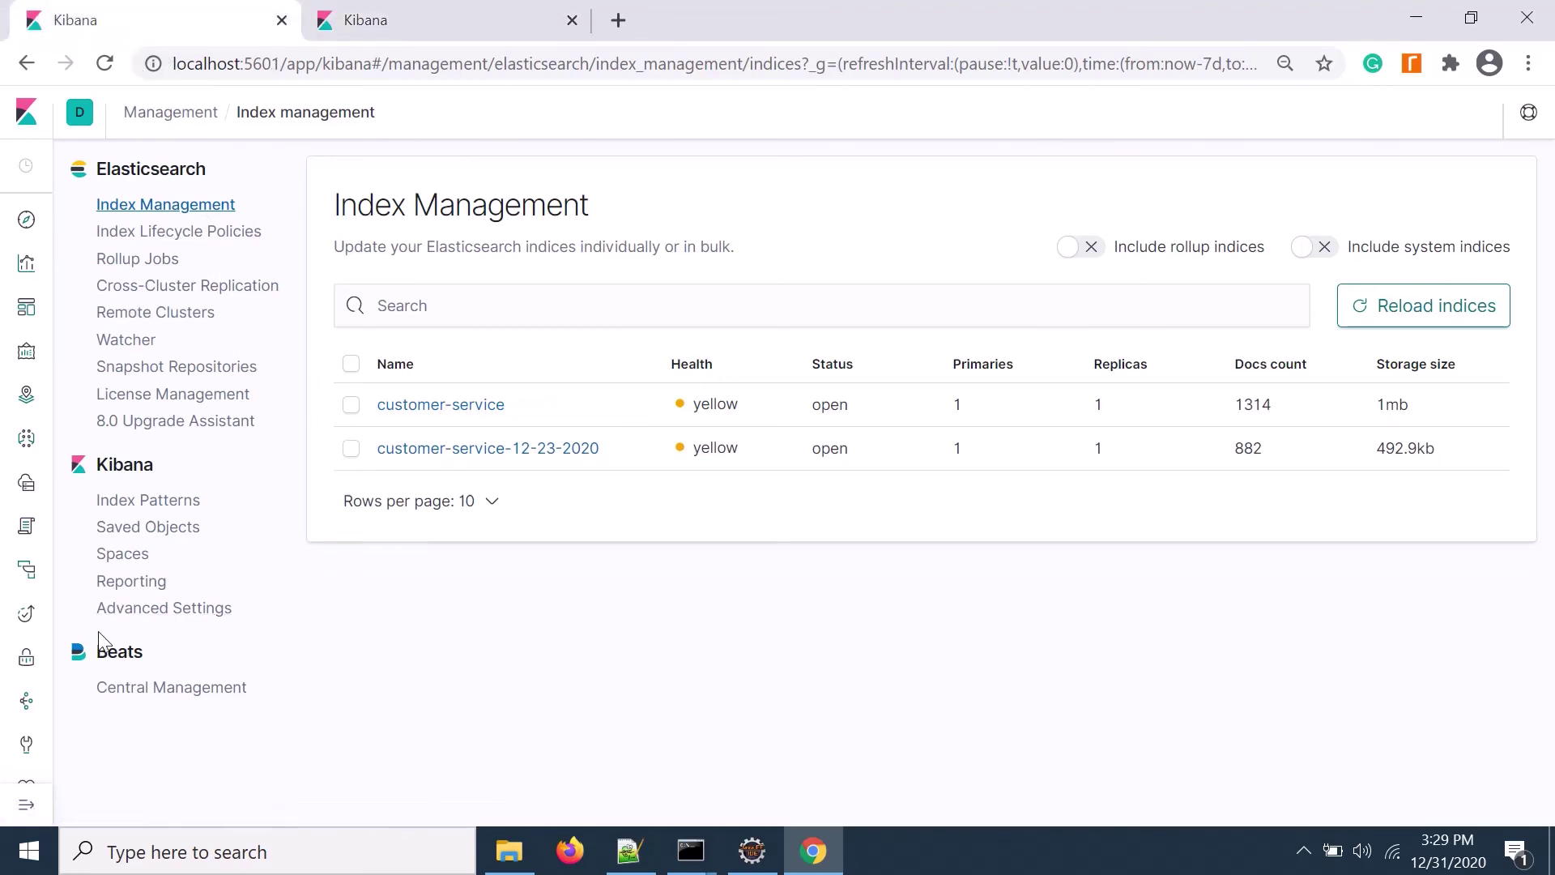
click(381, 27)
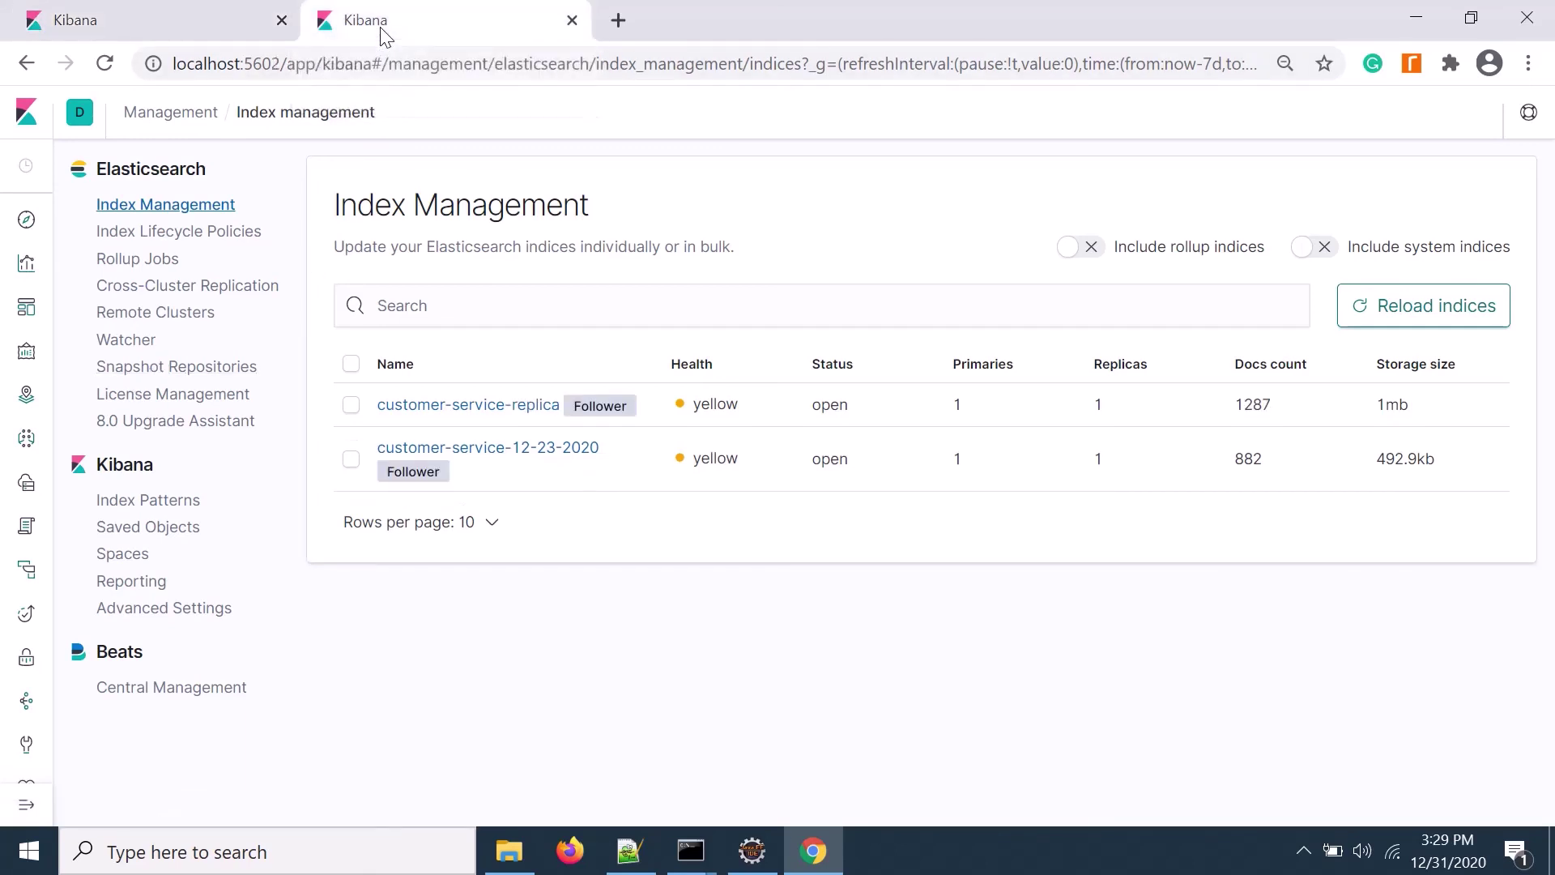